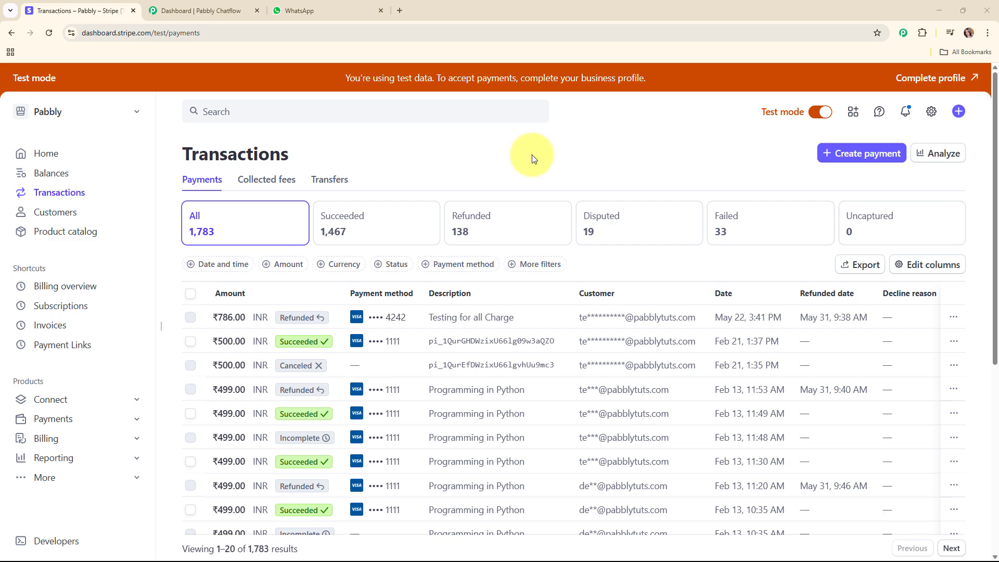
# Step: Scroll through Stripe's 1,783 test payments, then bring the Pabbly Chatflow dashboard forward
pyautogui.scroll(-3, 548, 244)
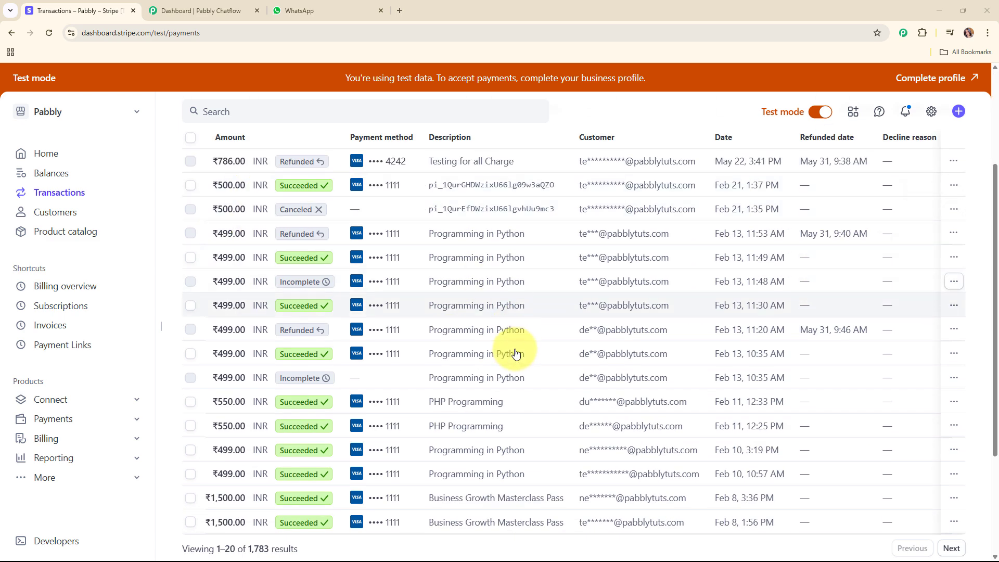
pyautogui.scroll(-3, 515, 356)
pyautogui.scroll(6, 514, 352)
pyautogui.click(198, 4)
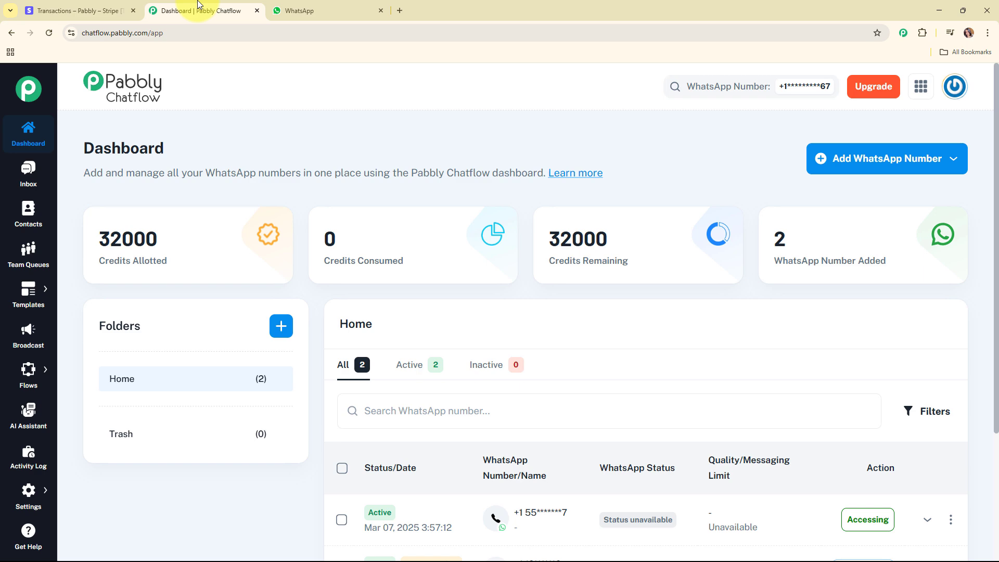
pyautogui.click(87, 6)
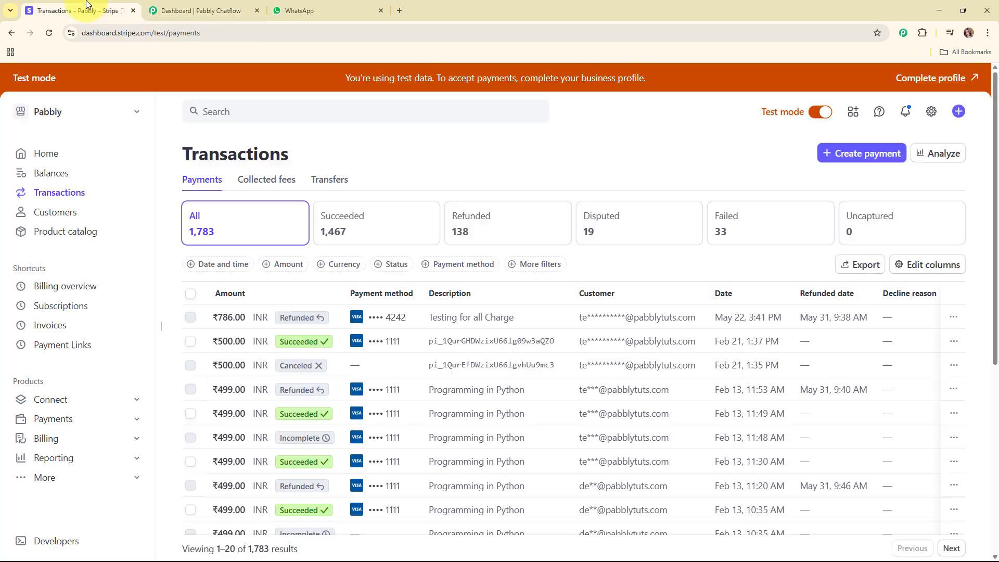
pyautogui.click(193, 4)
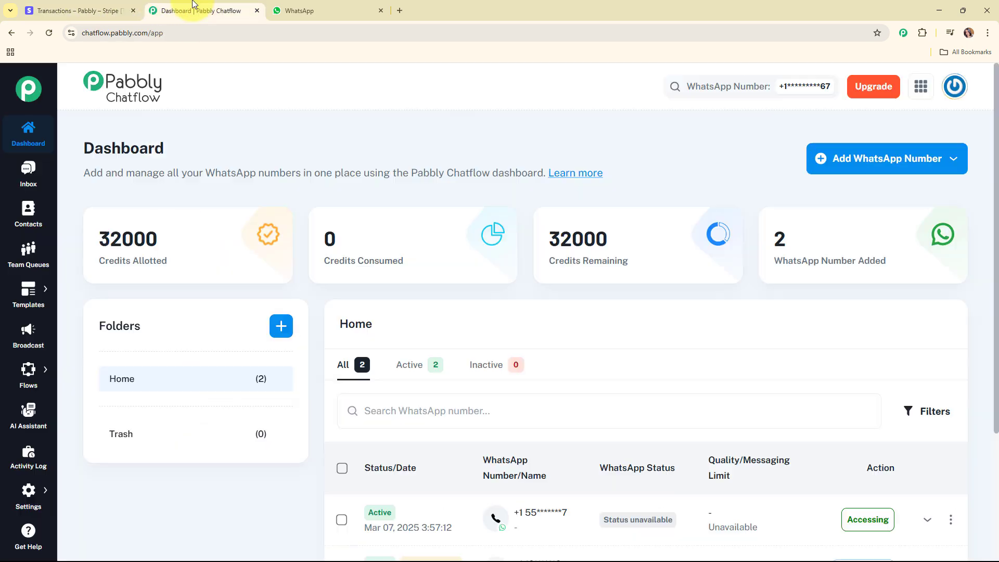
# Step: Open the Pabbly website in a new browser tab
pyautogui.click(400, 10)
pyautogui.write('pa')
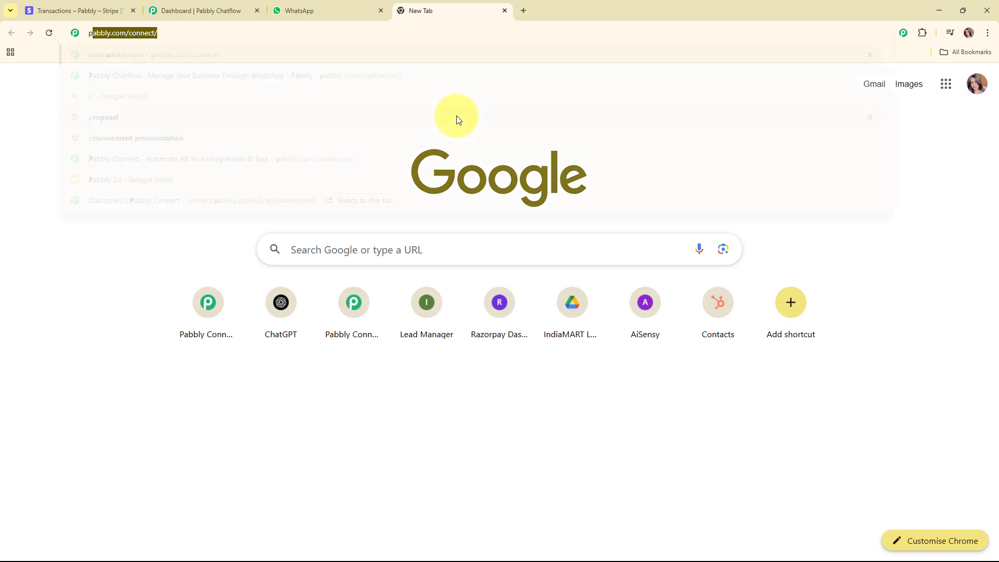
pyautogui.write('bbb')
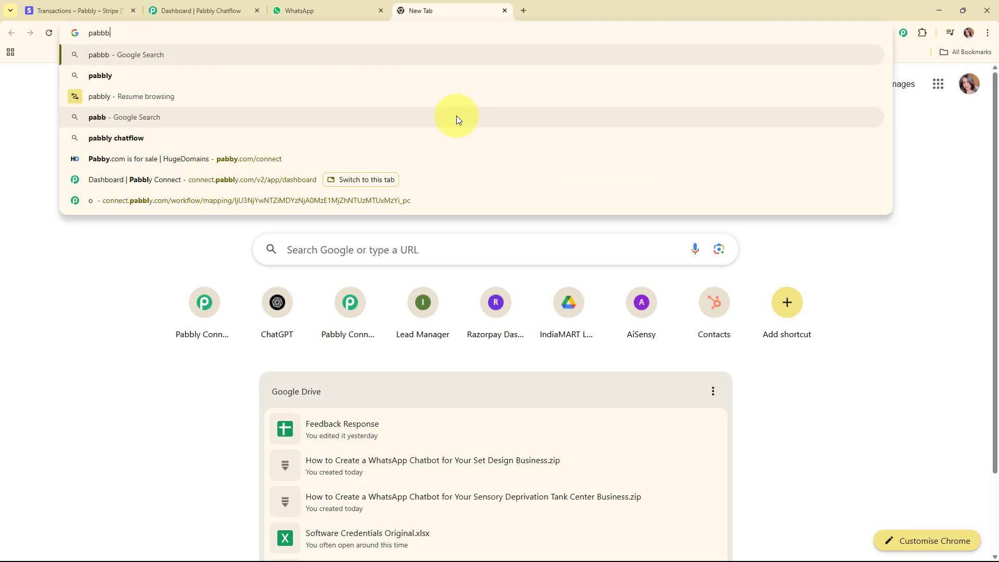
pyautogui.press('BackSpace')
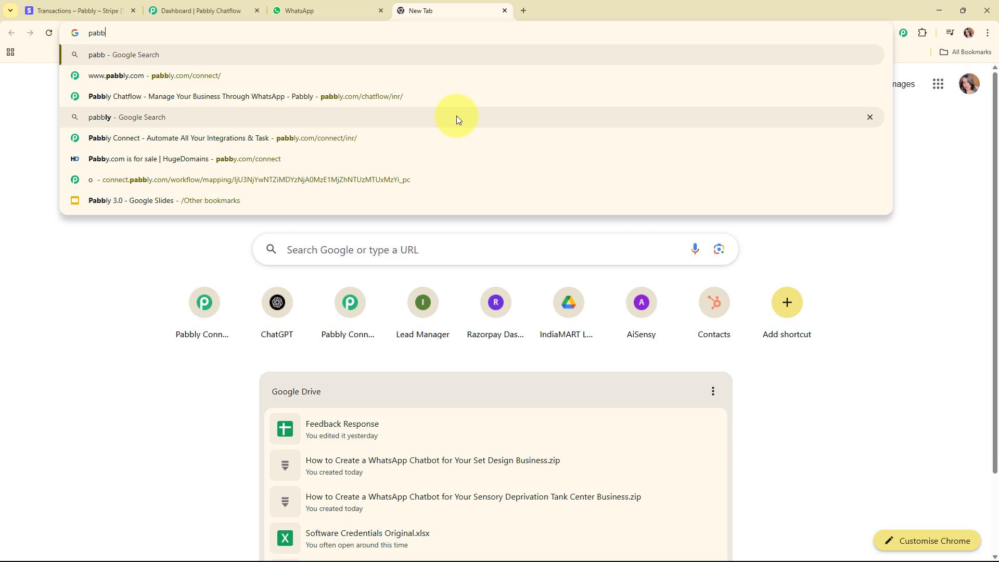
pyautogui.click(446, 78)
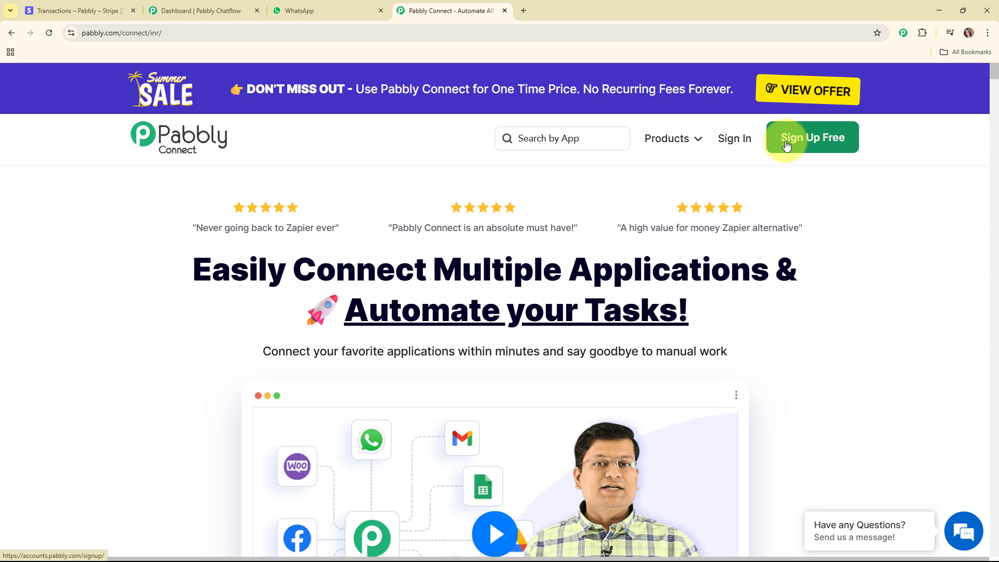
# Step: Sign in to the Pabbly account and launch Pabbly Connect from the apps list
pyautogui.click(738, 145)
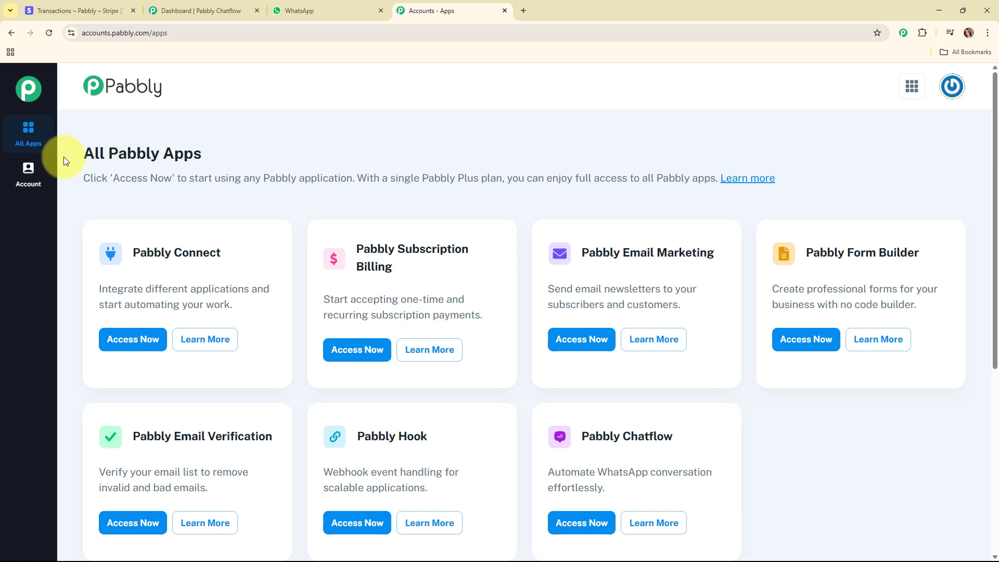
pyautogui.tripleClick(312, 149)
pyautogui.click(459, 152)
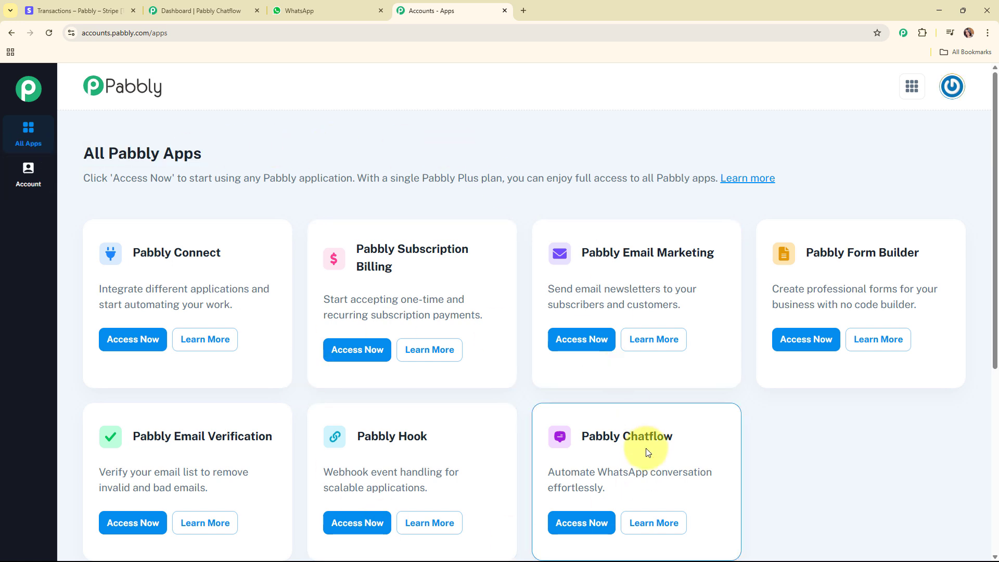
pyautogui.click(127, 338)
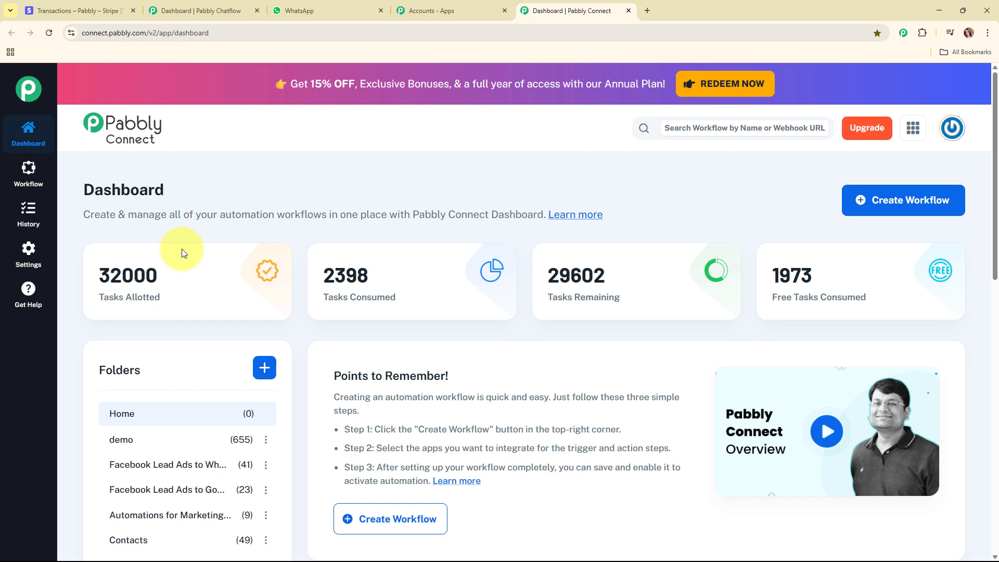
pyautogui.moveTo(205, 250)
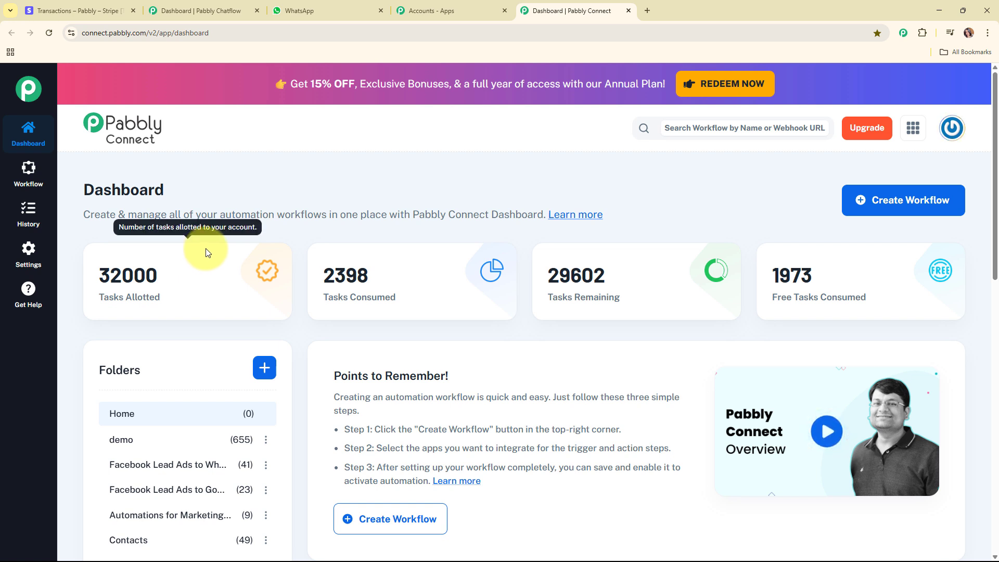
# Step: Start a new workflow named 'Automate WhatsApp Refund Notifications from Stripe with Pabbly Chatflow'
pyautogui.click(868, 199)
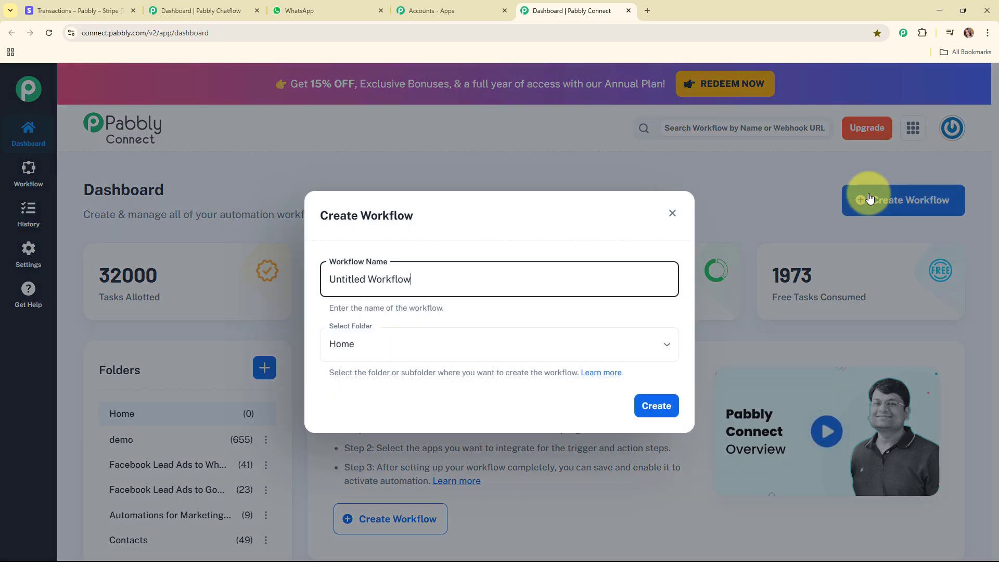
pyautogui.moveTo(451, 281); pyautogui.dragTo(288, 283)
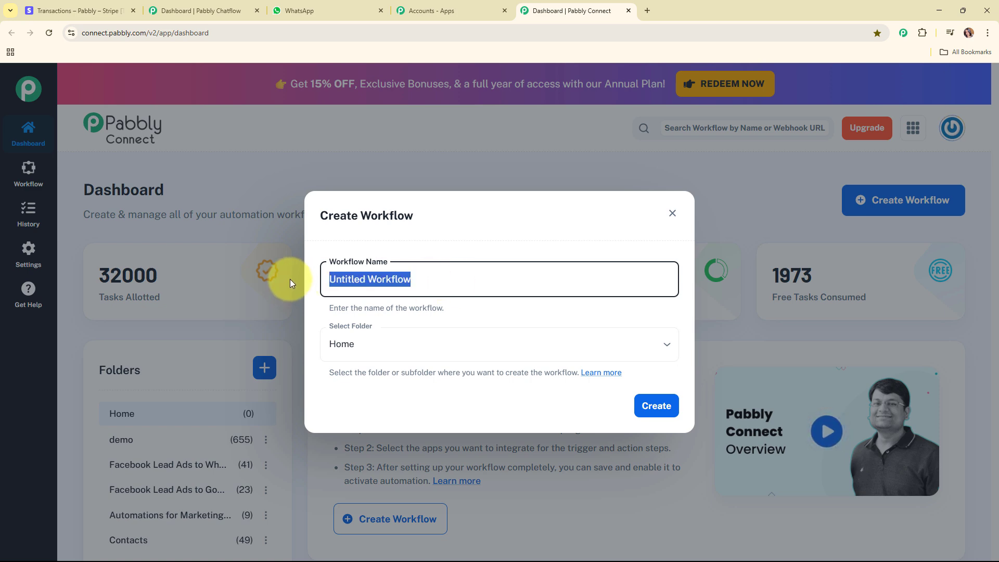
pyautogui.write('Automate WhatsApp Refund Notifications from Stripe with Pabbly Chatflow')
pyautogui.moveTo(334, 279); pyautogui.dragTo(697, 275)
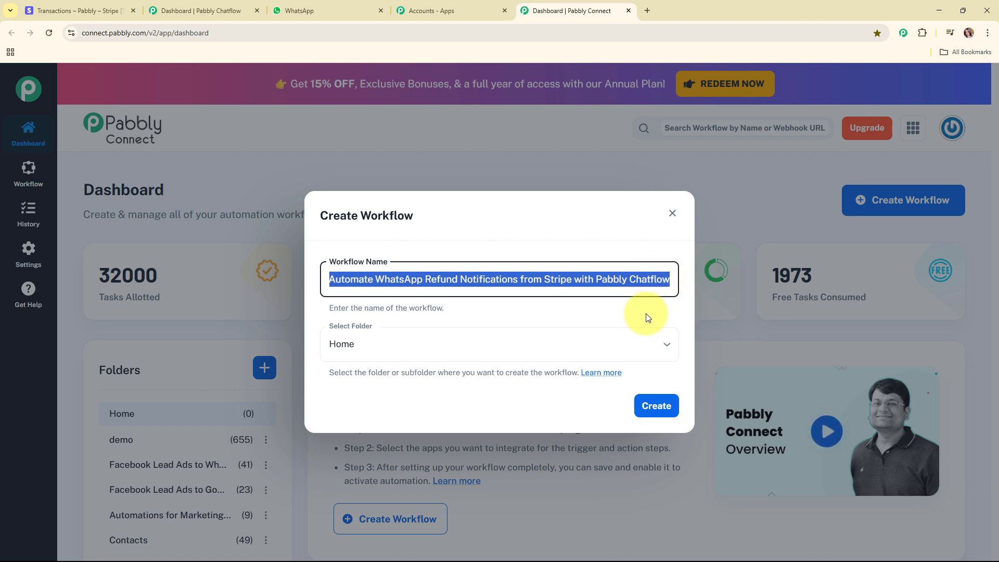
pyautogui.click(606, 311)
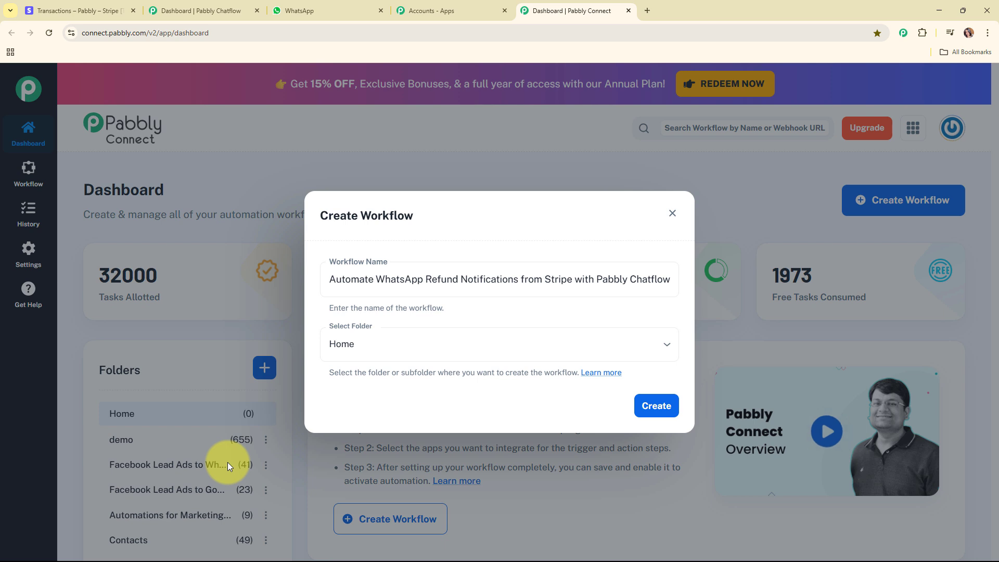
# Step: Put the workflow in the Automations folder, skim the folders help article, and create it
pyautogui.click(506, 338)
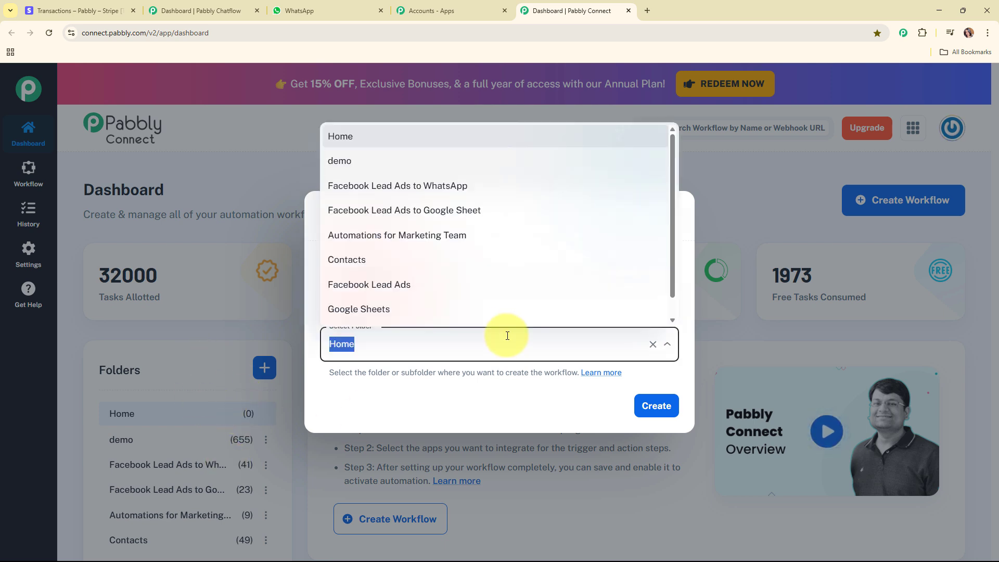
pyautogui.scroll(-1, 498, 281)
pyautogui.click(500, 314)
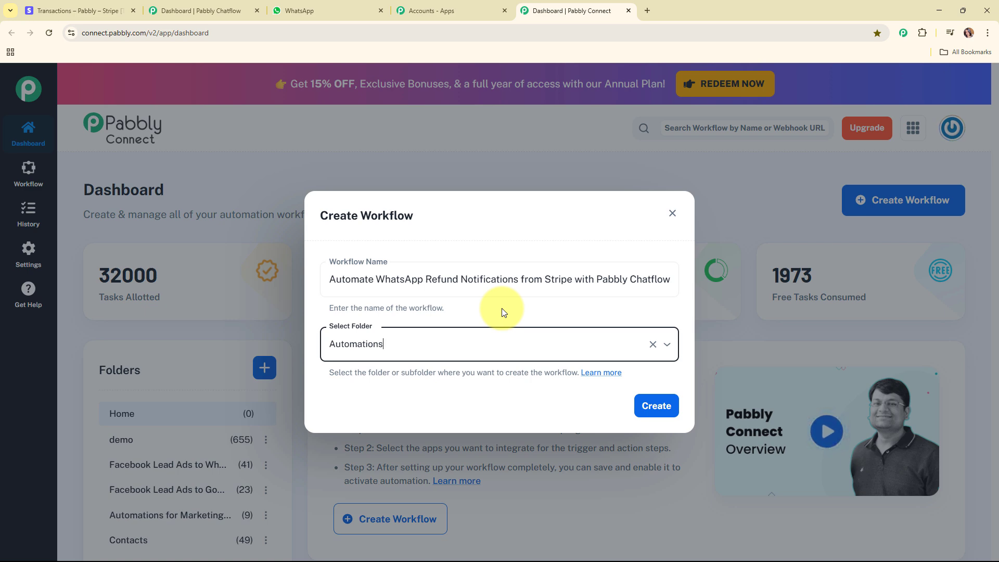
pyautogui.click(655, 405)
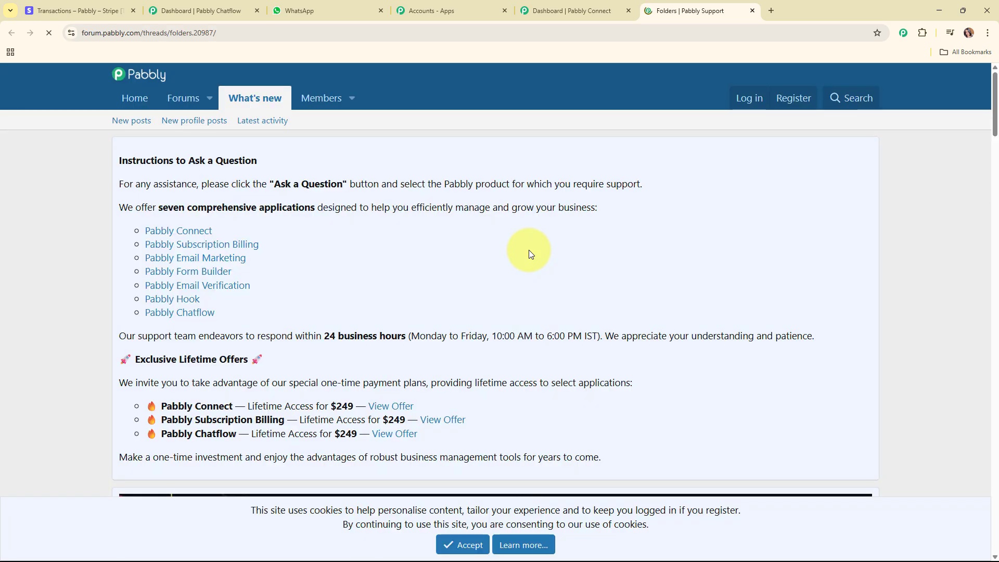
pyautogui.scroll(-10, 573, 273)
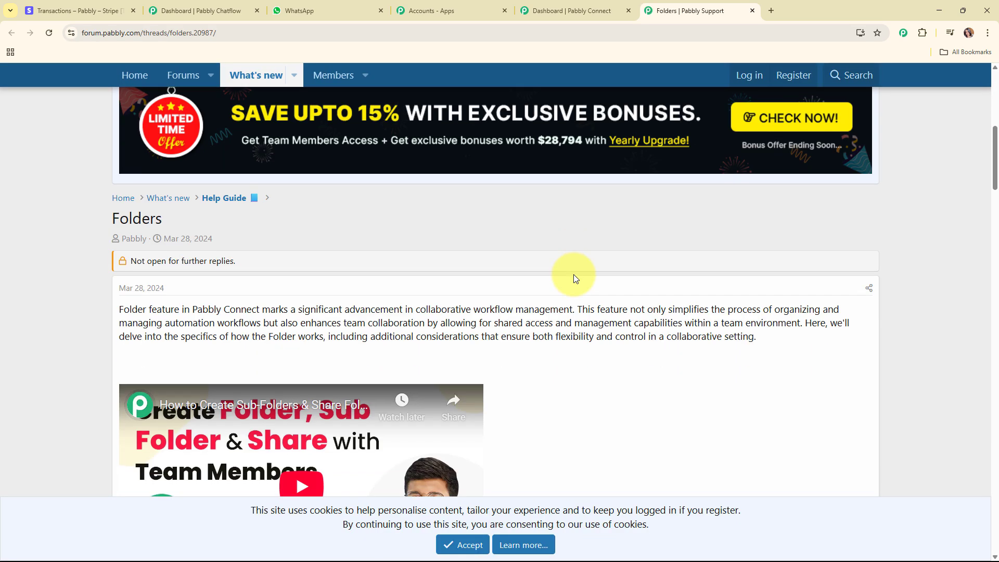
pyautogui.scroll(-15, 573, 273)
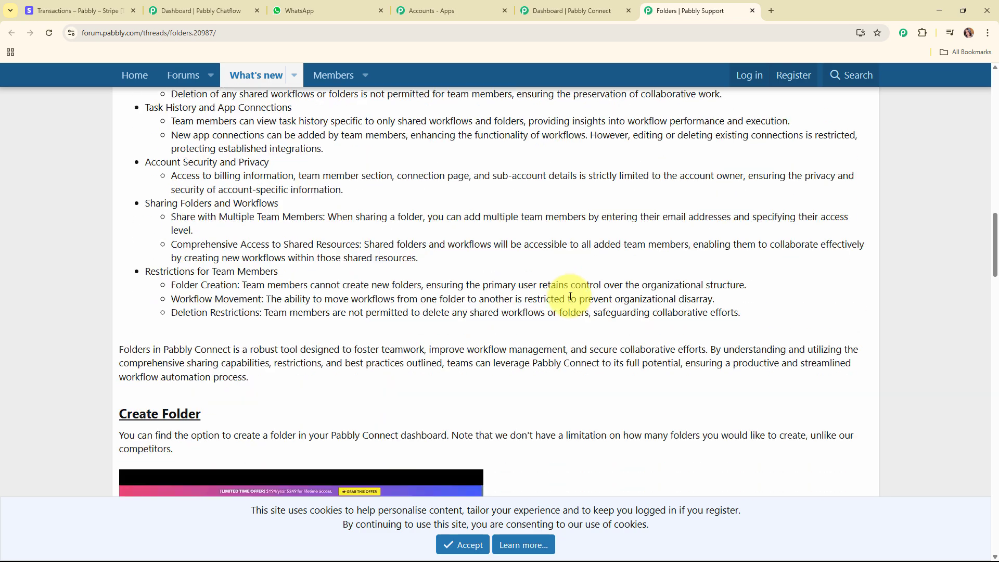
pyautogui.scroll(15, 570, 296)
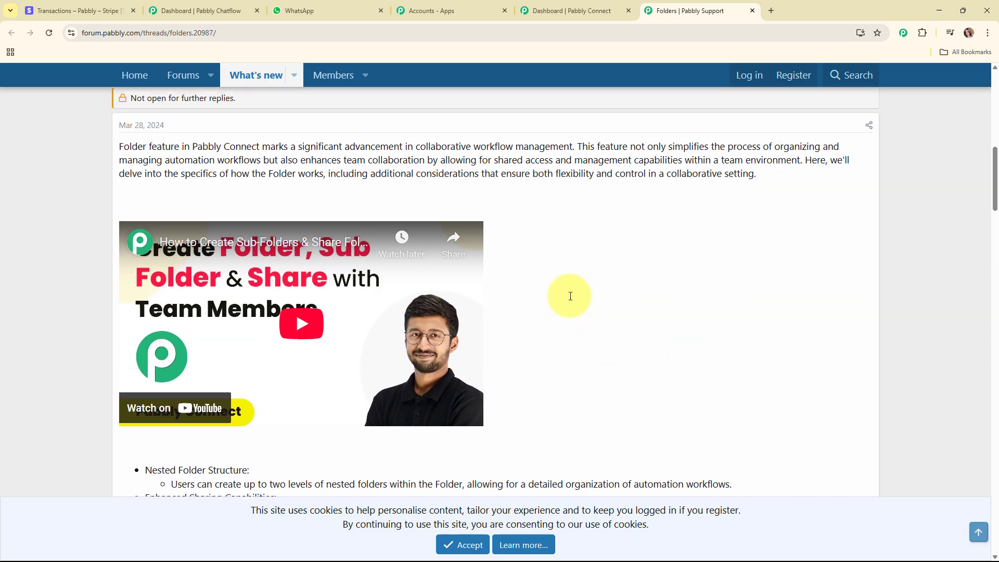
pyautogui.click(752, 10)
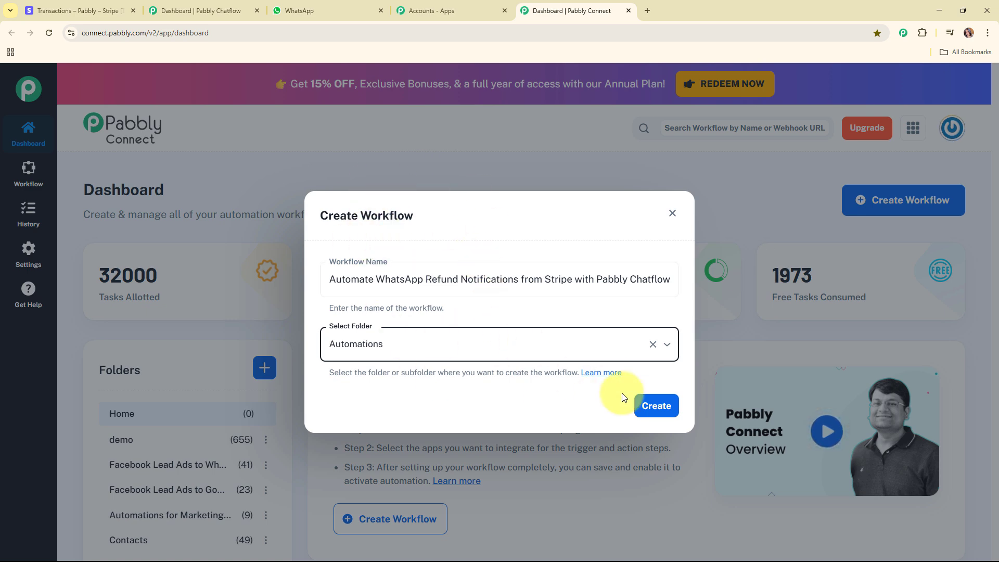
pyautogui.click(653, 405)
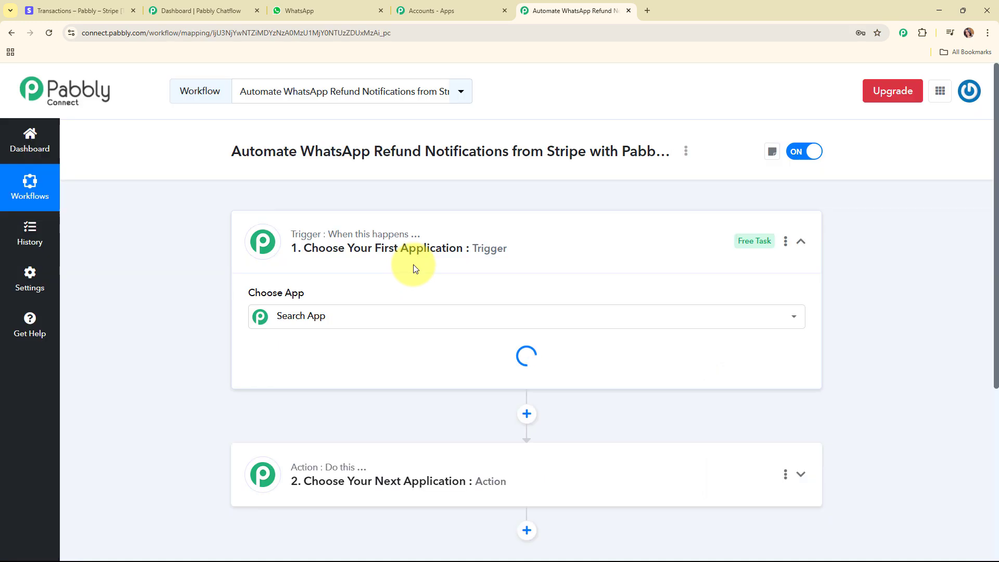
# Step: Set the trigger app to Stripe with the New Refund trigger event
pyautogui.click(631, 259)
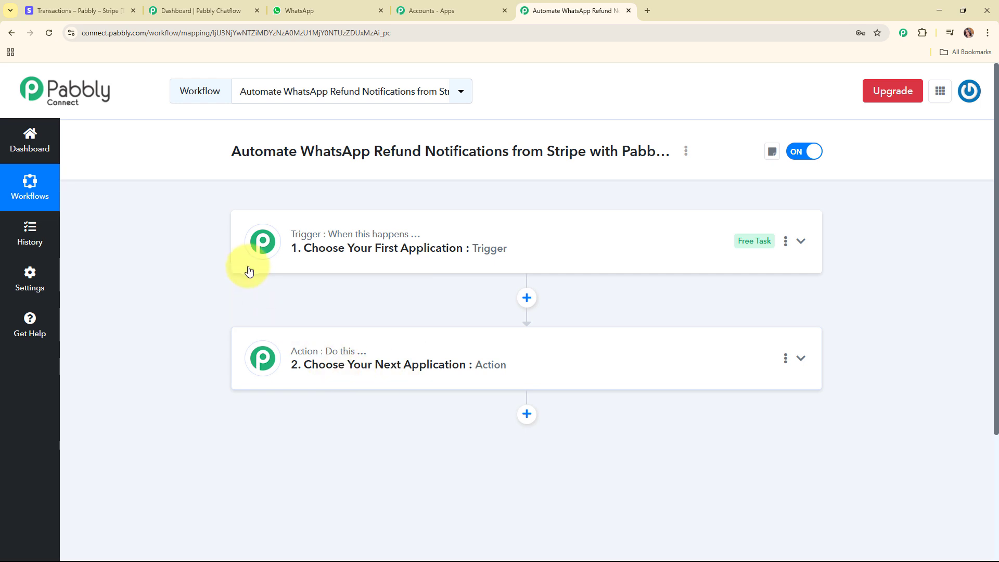
pyautogui.click(510, 257)
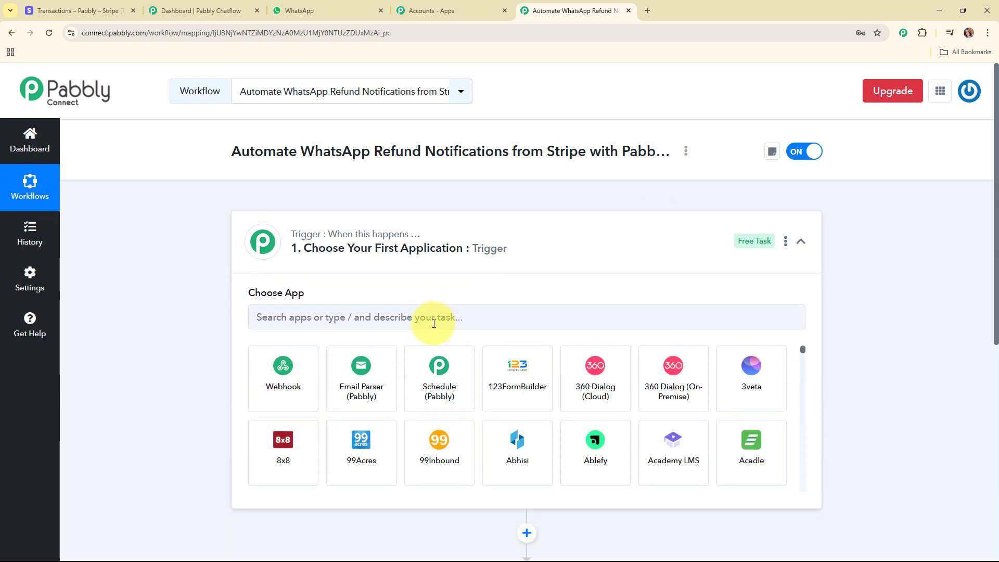
pyautogui.click(452, 316)
pyautogui.write('str')
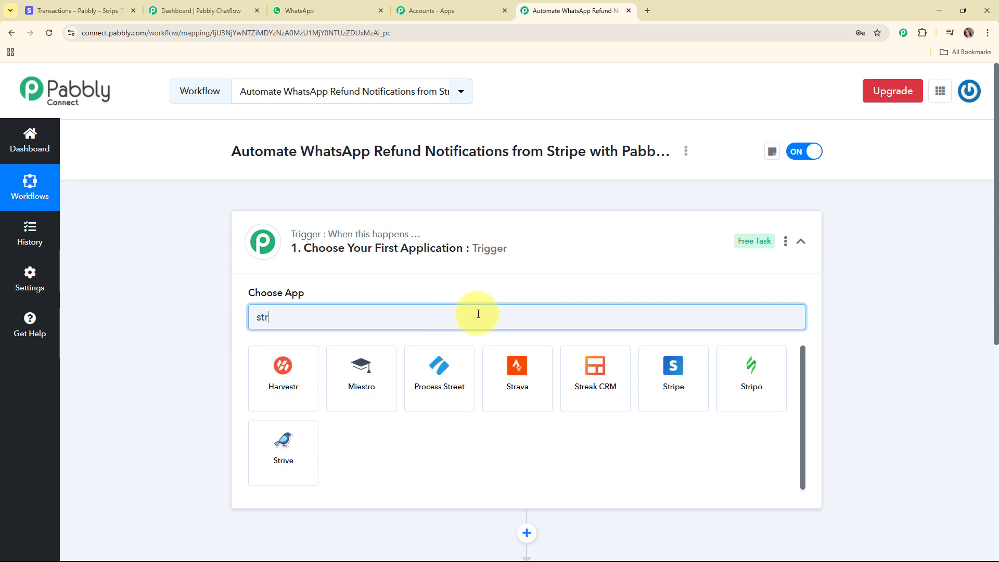
pyautogui.click(678, 372)
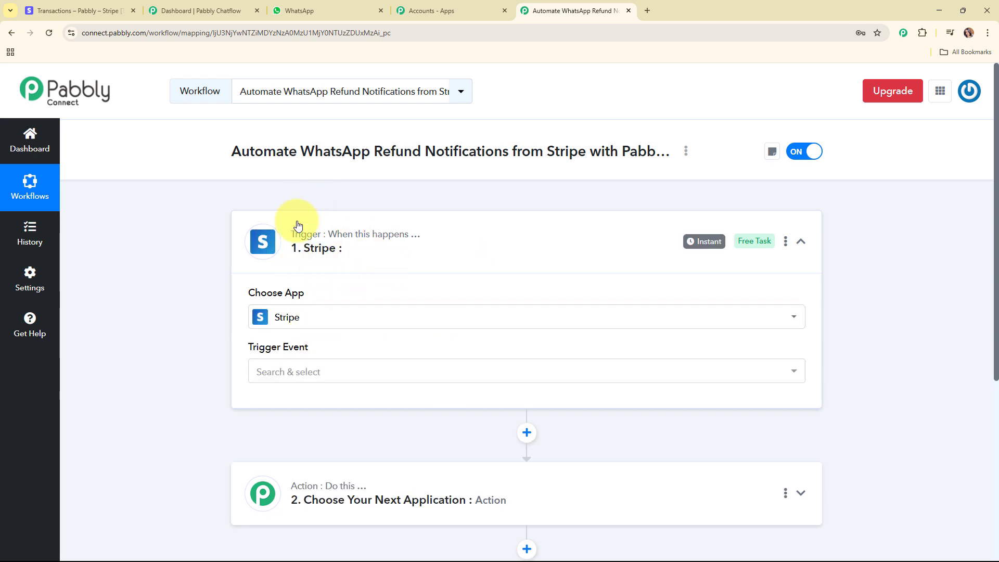
pyautogui.click(356, 369)
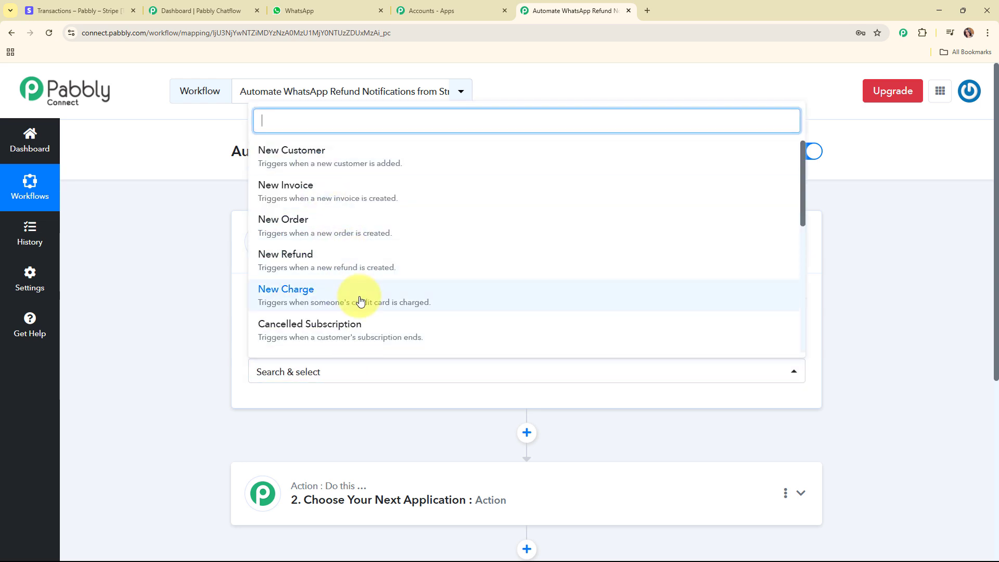
pyautogui.scroll(-3, 359, 301)
pyautogui.click(329, 161)
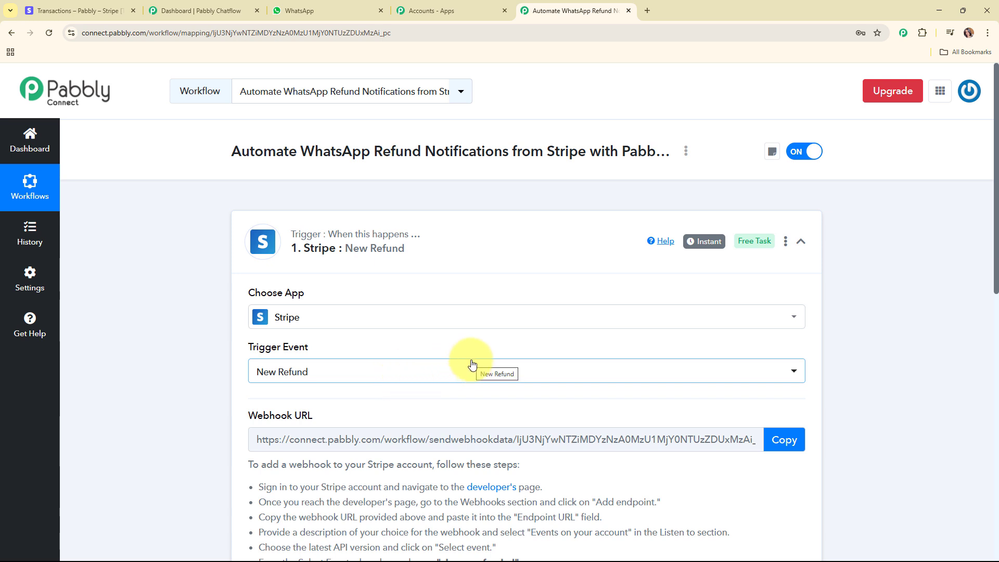
# Step: Copy the New Refund trigger's webhook URL and switch over to the Stripe payments list
pyautogui.scroll(-2, 471, 364)
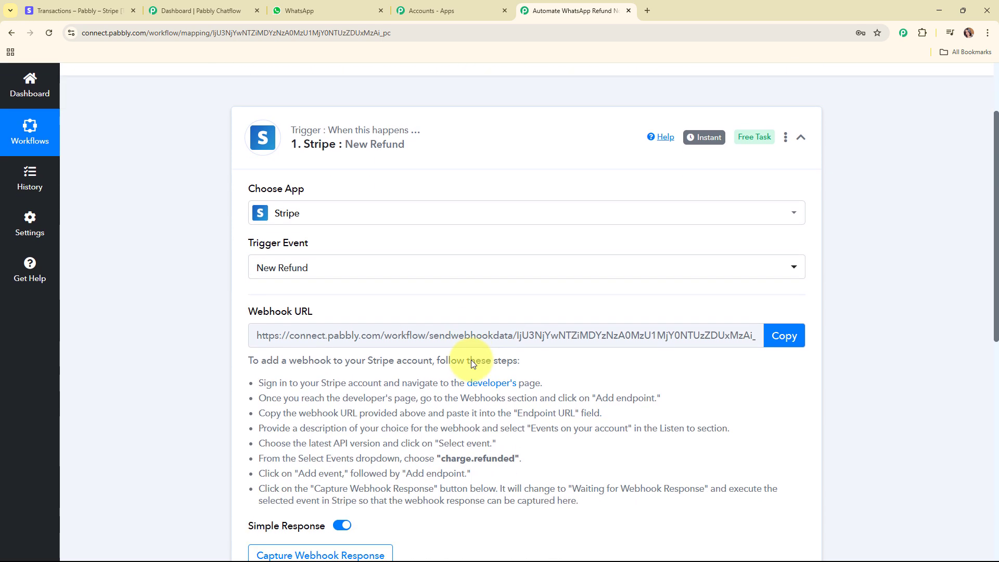
pyautogui.scroll(-1, 470, 360)
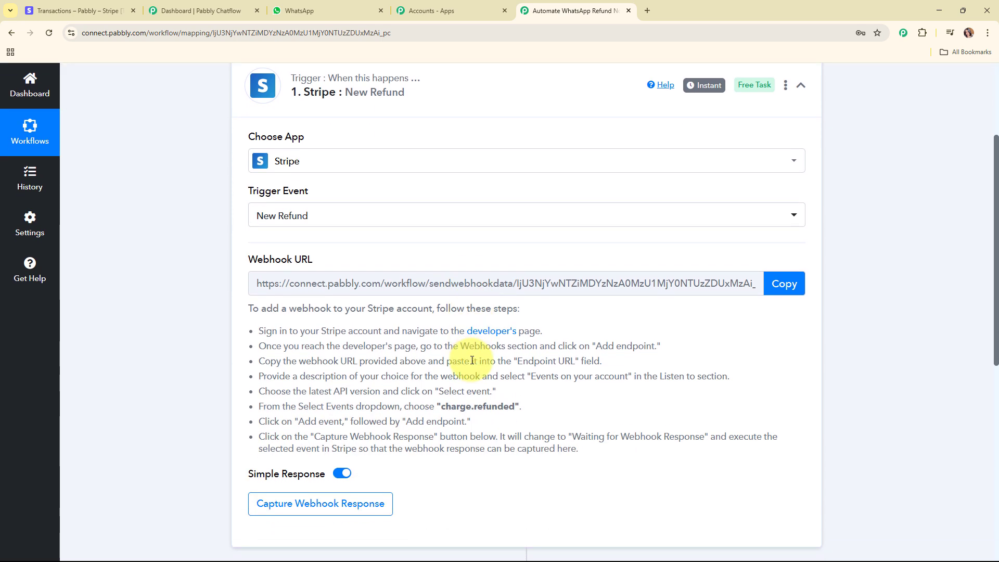
pyautogui.tripleClick(264, 194)
pyautogui.scroll(-2, 375, 216)
pyautogui.moveTo(248, 156); pyautogui.dragTo(364, 160)
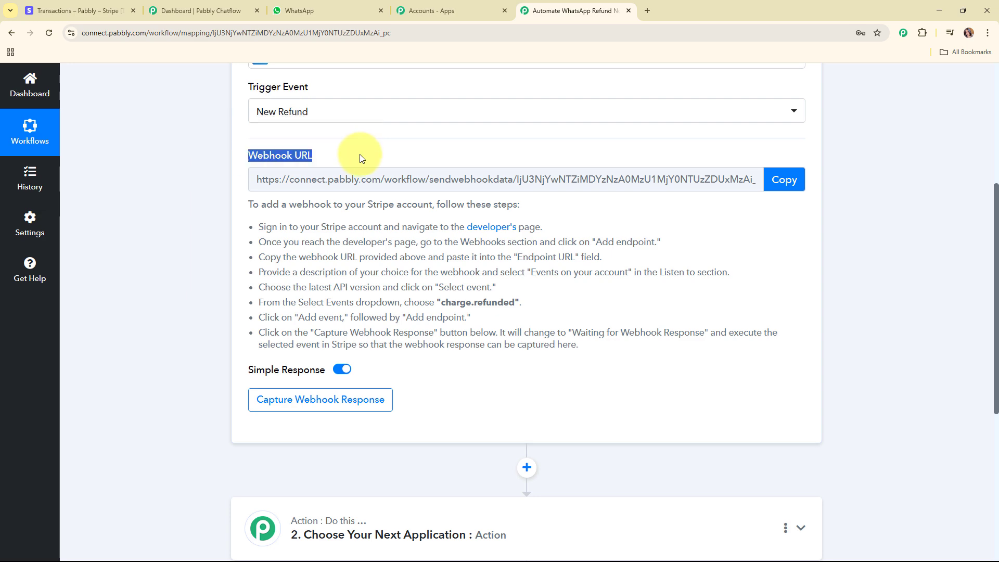
pyautogui.scroll(2, 442, 307)
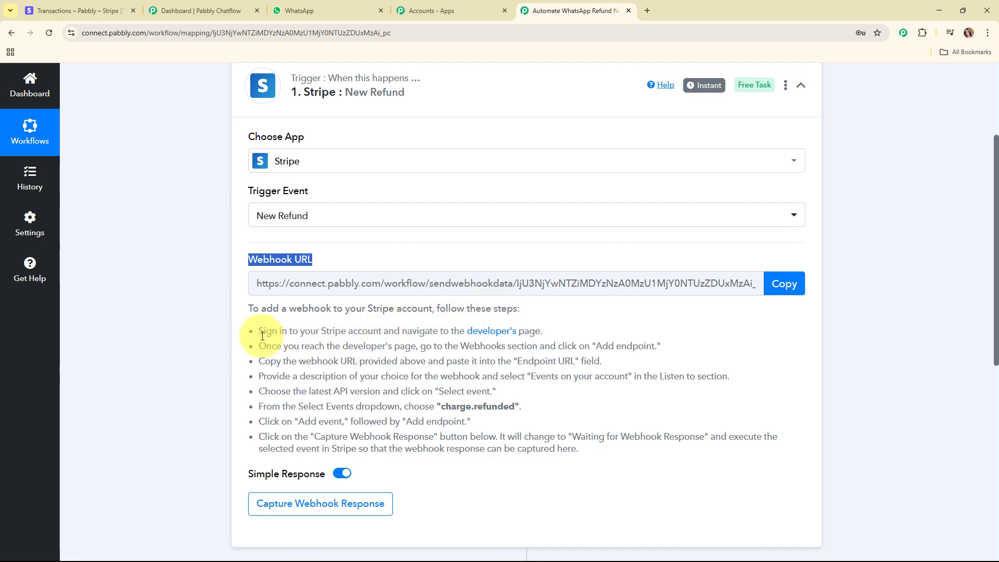
pyautogui.moveTo(258, 331); pyautogui.dragTo(765, 442)
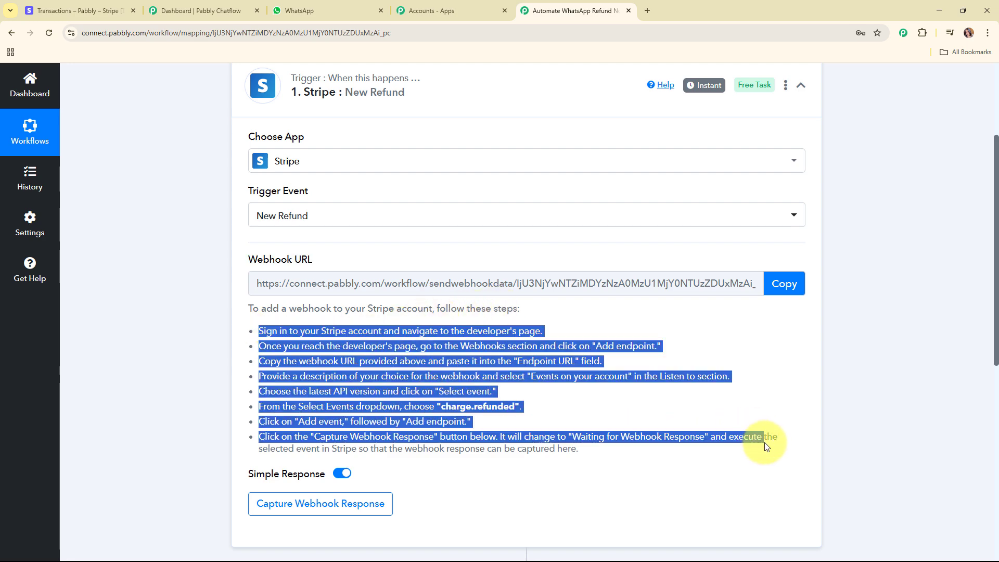
pyautogui.click(780, 292)
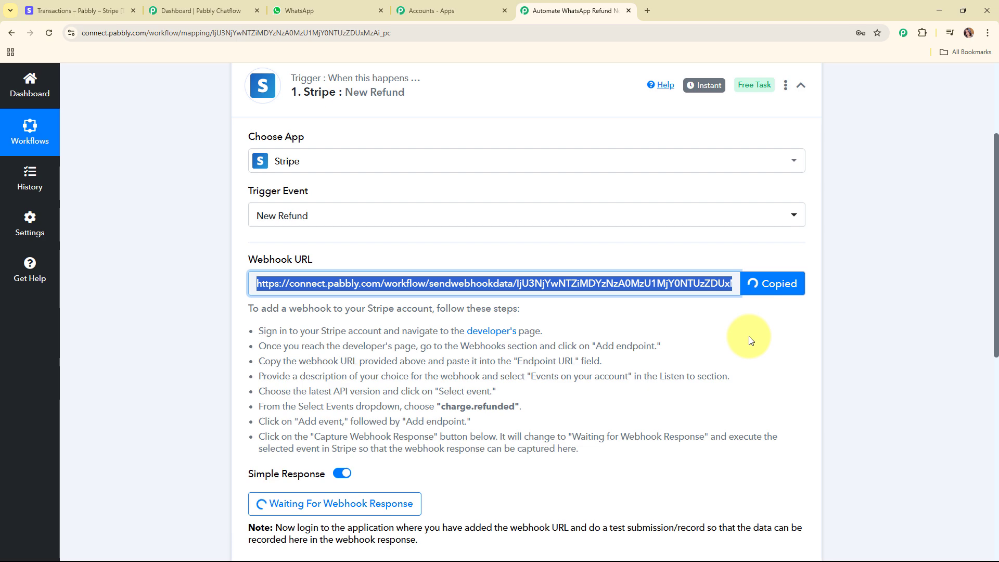
pyautogui.click(75, 9)
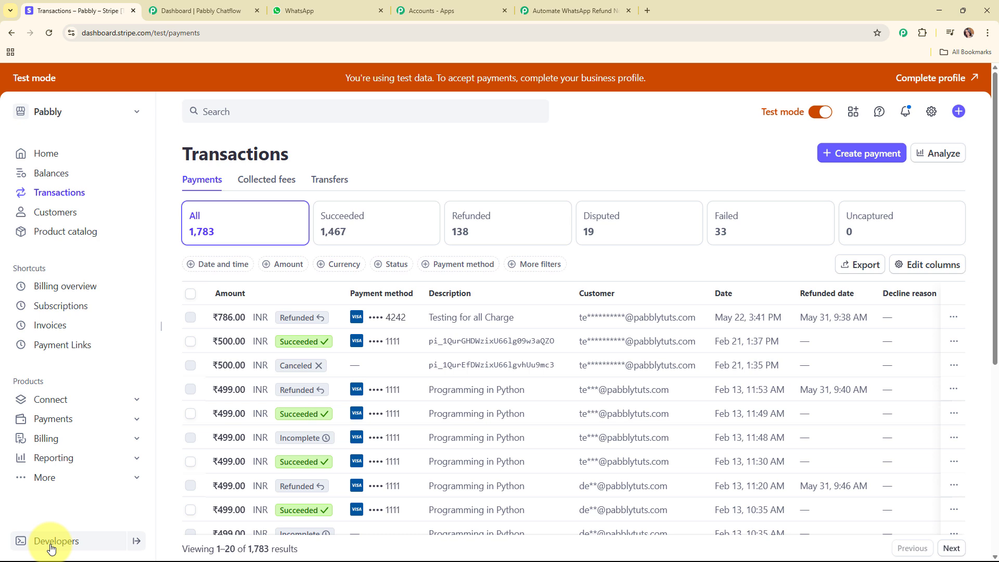
# Step: Start a new Stripe webhook destination on API version 2025-05-28.basil
pyautogui.click(51, 547)
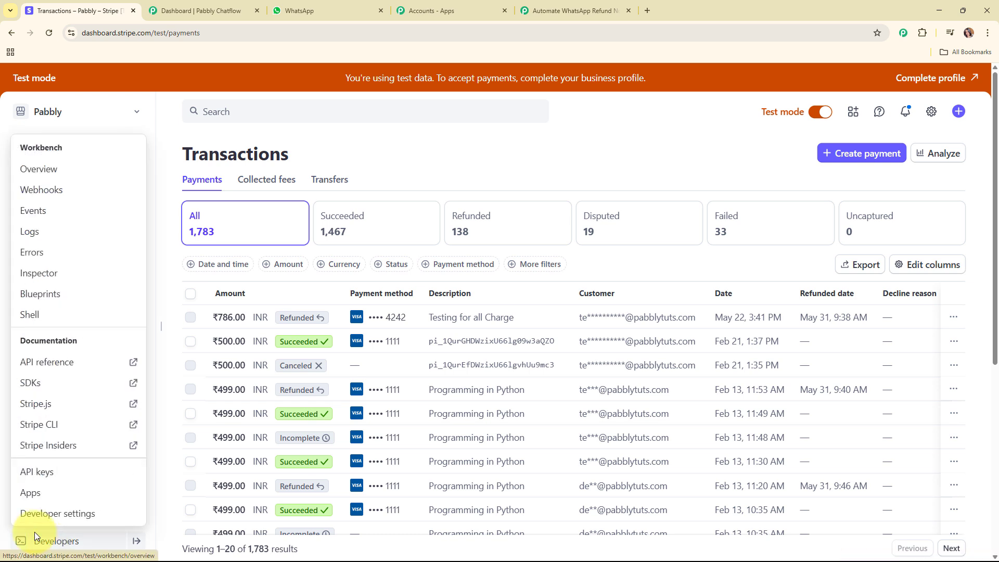
pyautogui.click(41, 189)
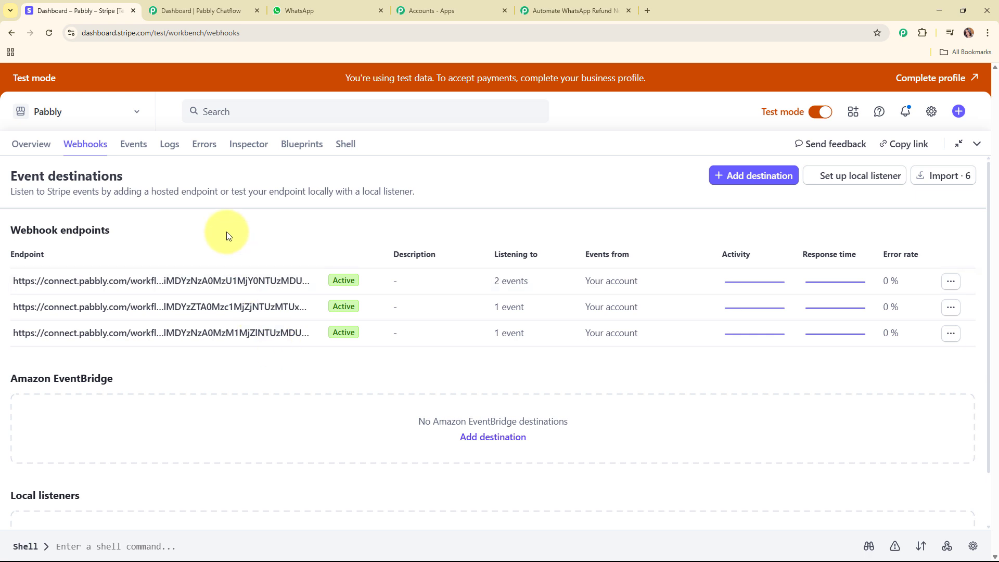
pyautogui.click(736, 176)
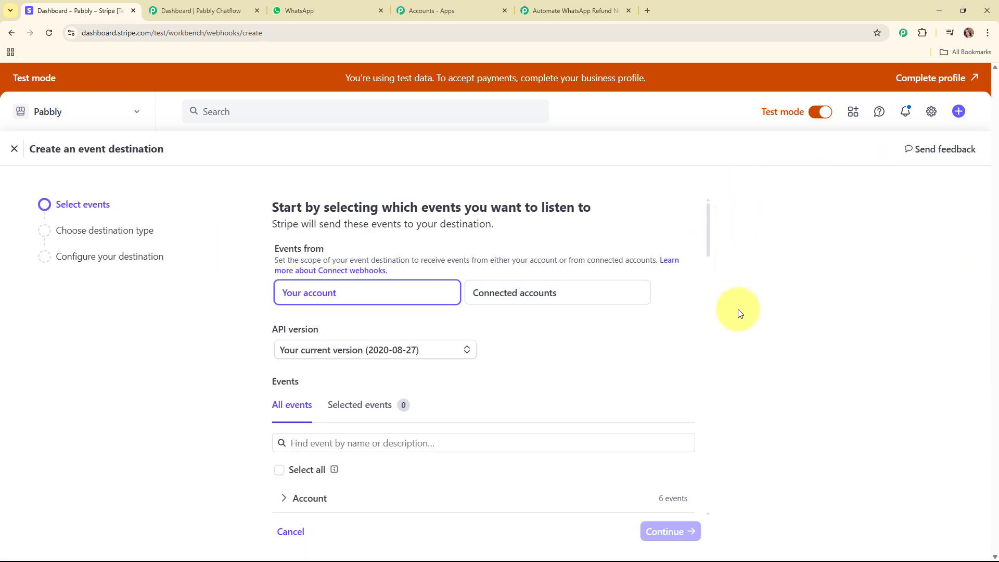
pyautogui.scroll(-1, 415, 324)
pyautogui.click(405, 298)
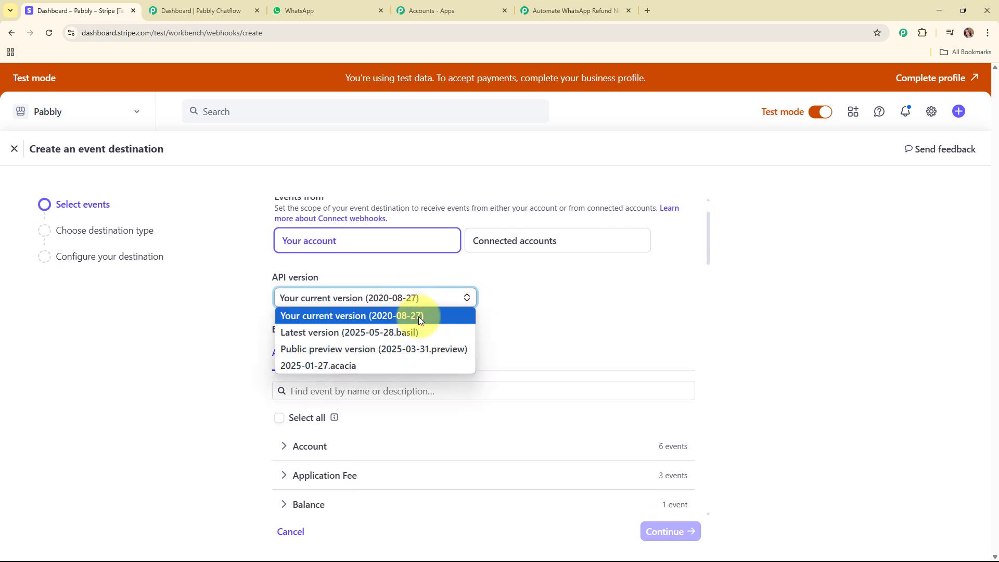
pyautogui.click(416, 332)
# Step: Select the charge.refunded and refund.created events for the destination
pyautogui.scroll(-3, 540, 331)
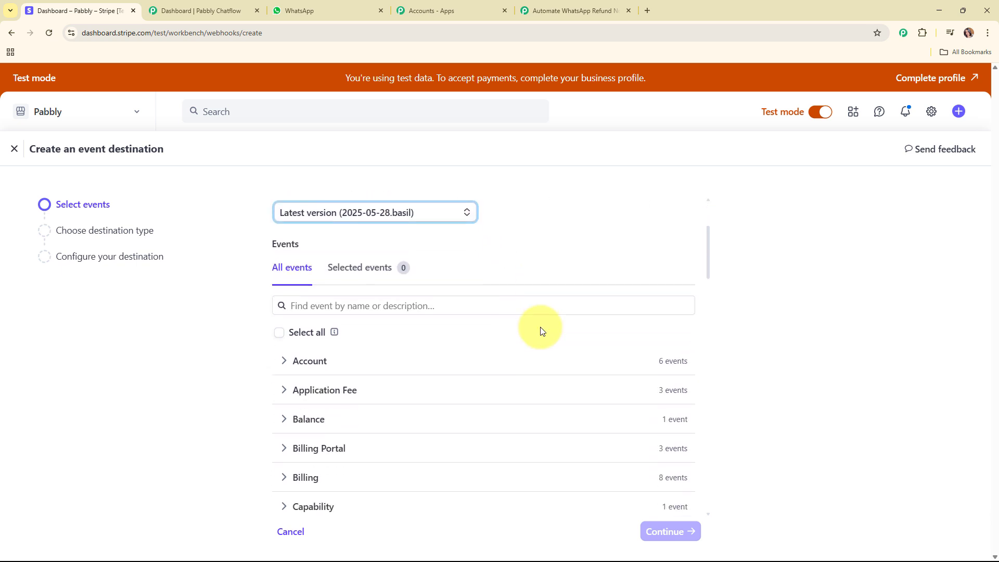
pyautogui.scroll(-1, 541, 331)
pyautogui.scroll(2, 536, 329)
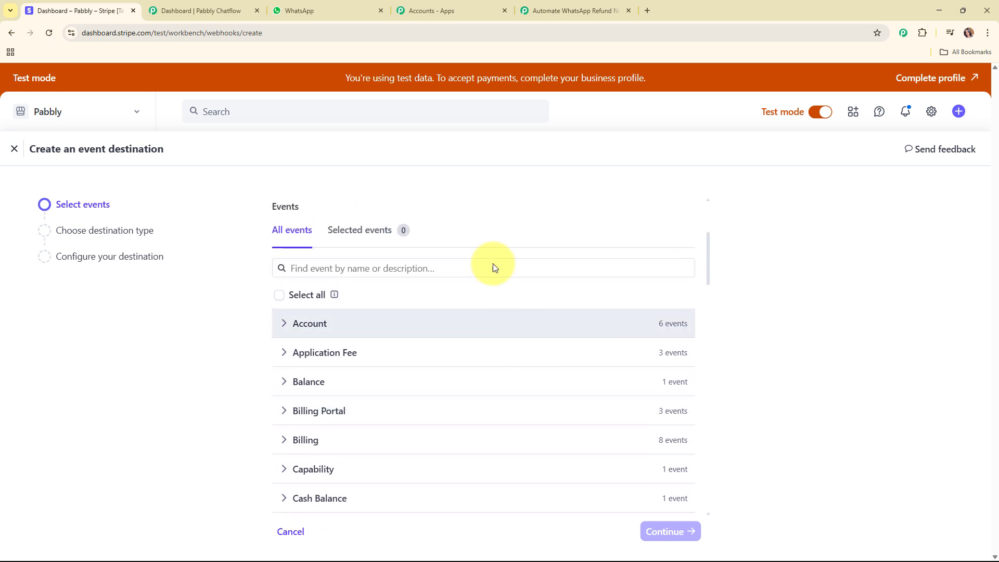
pyautogui.click(458, 289)
pyautogui.write('refun')
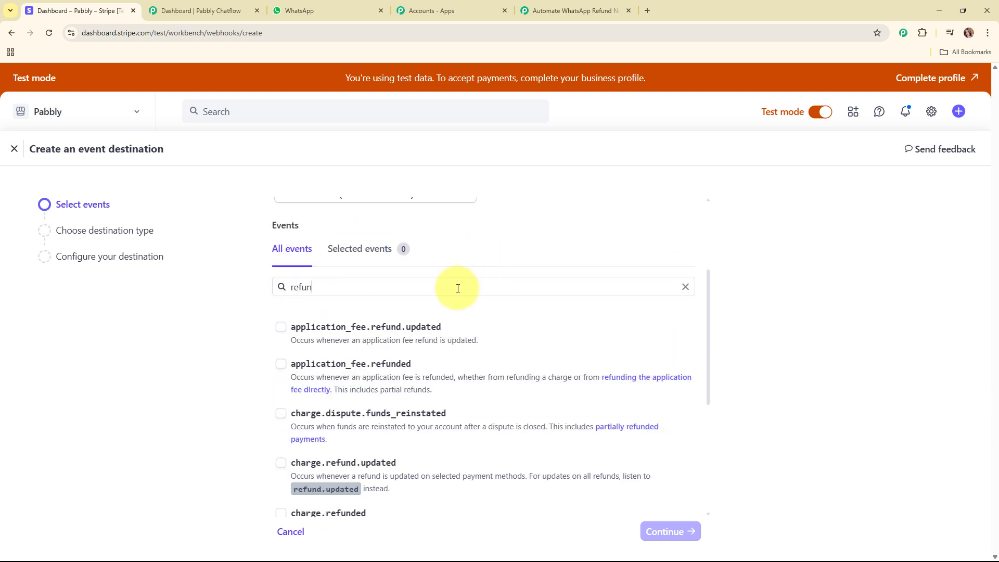
pyautogui.scroll(-2, 278, 364)
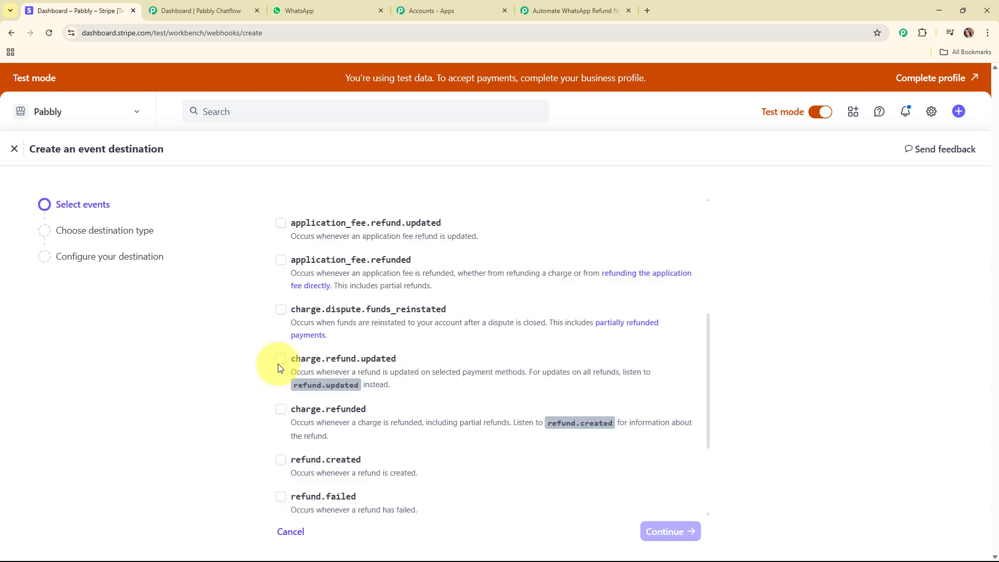
pyautogui.scroll(-2, 424, 363)
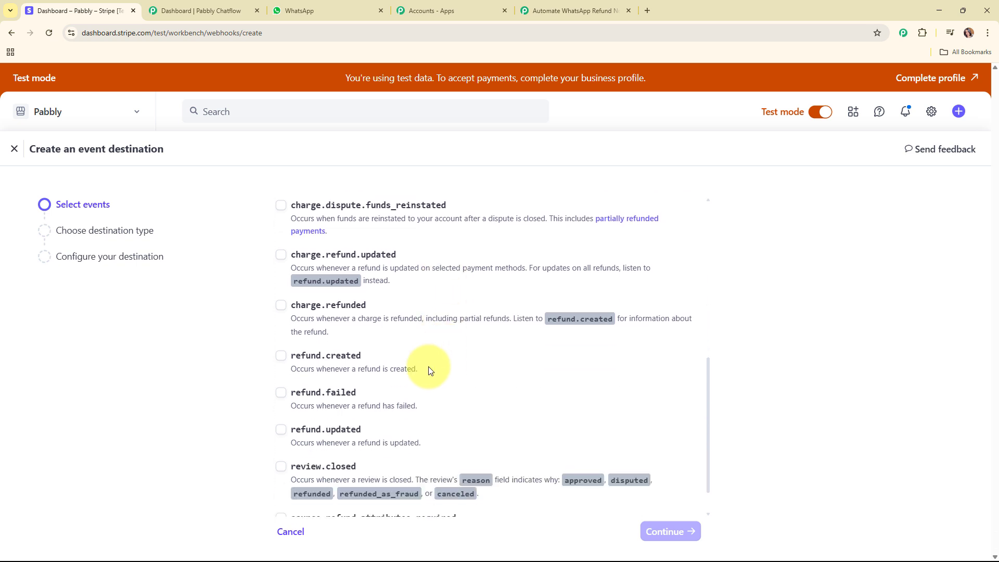
pyautogui.click(281, 306)
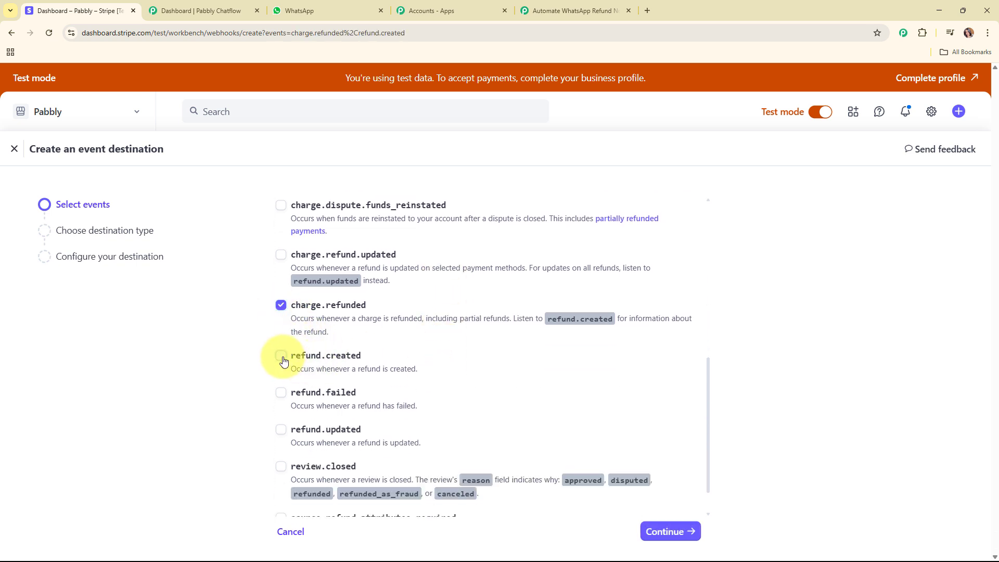
pyautogui.click(670, 531)
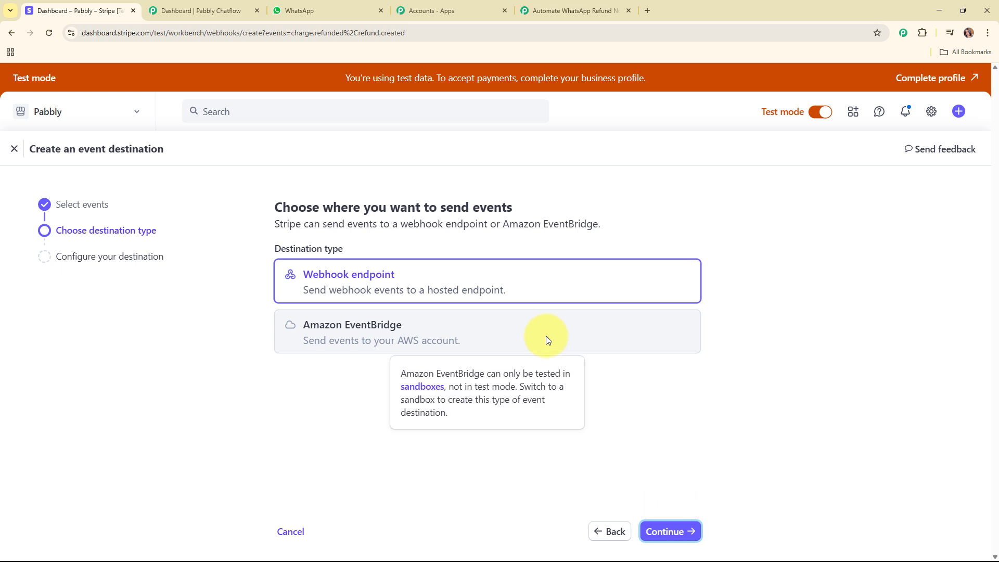
# Step: Make it a webhook endpoint with the pasted Pabbly URL and create the destination
pyautogui.click(495, 287)
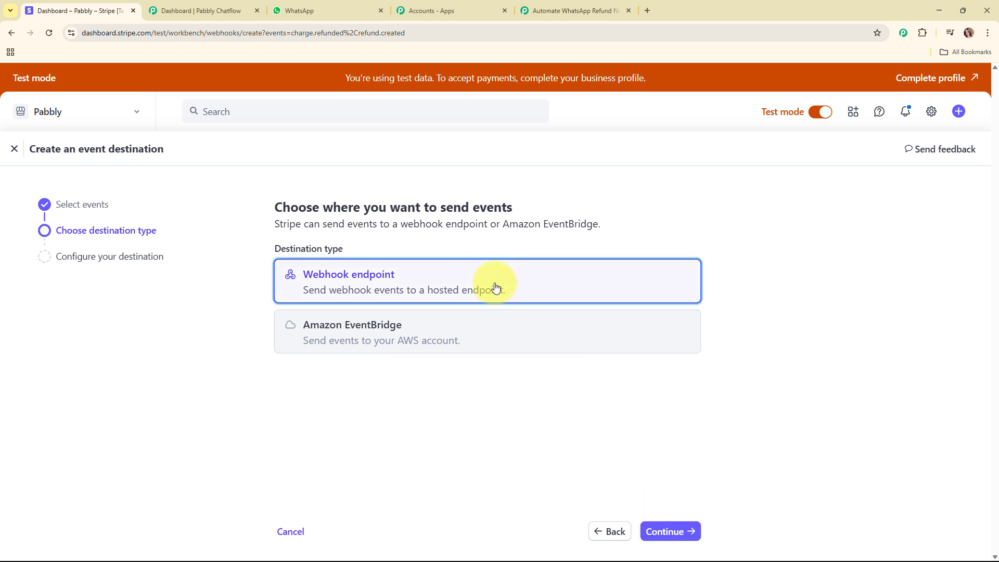
pyautogui.click(665, 529)
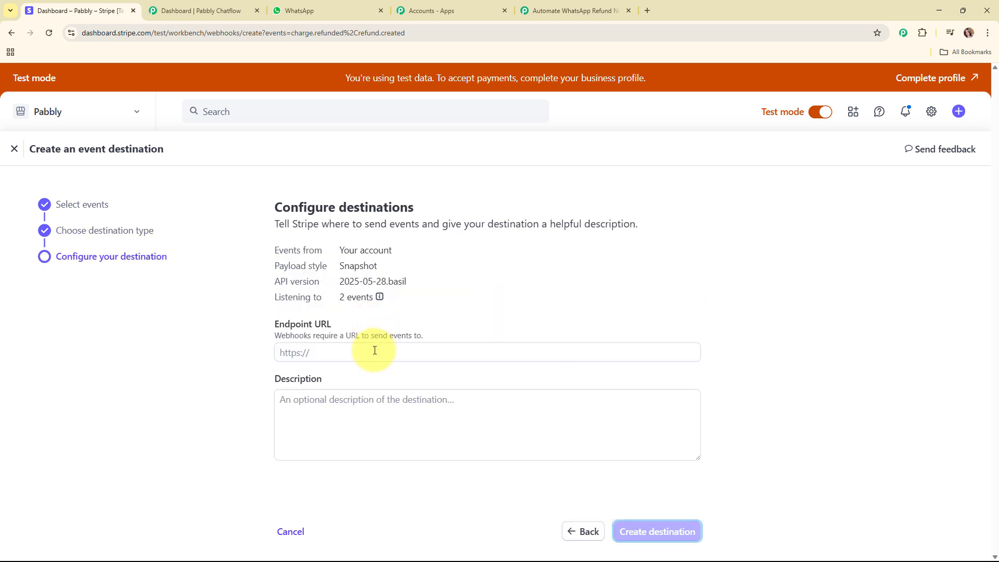
pyautogui.click(374, 351)
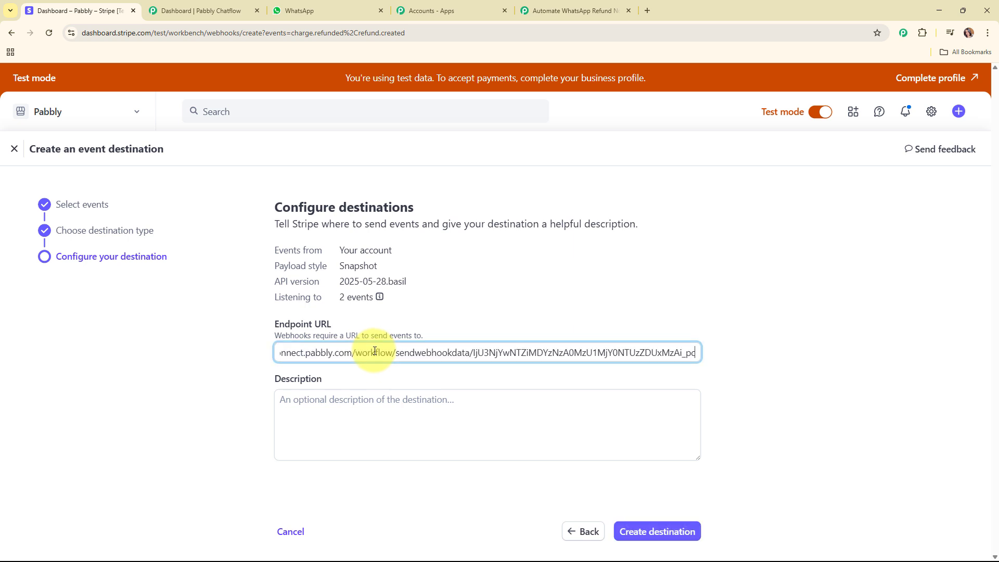
pyautogui.click(671, 526)
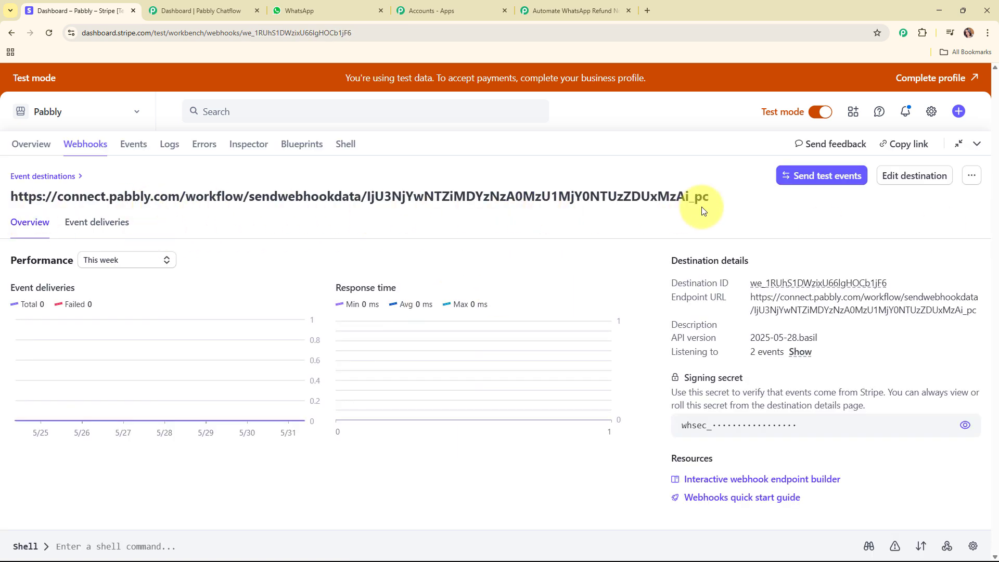
pyautogui.click(603, 5)
pyautogui.scroll(-4, 639, 270)
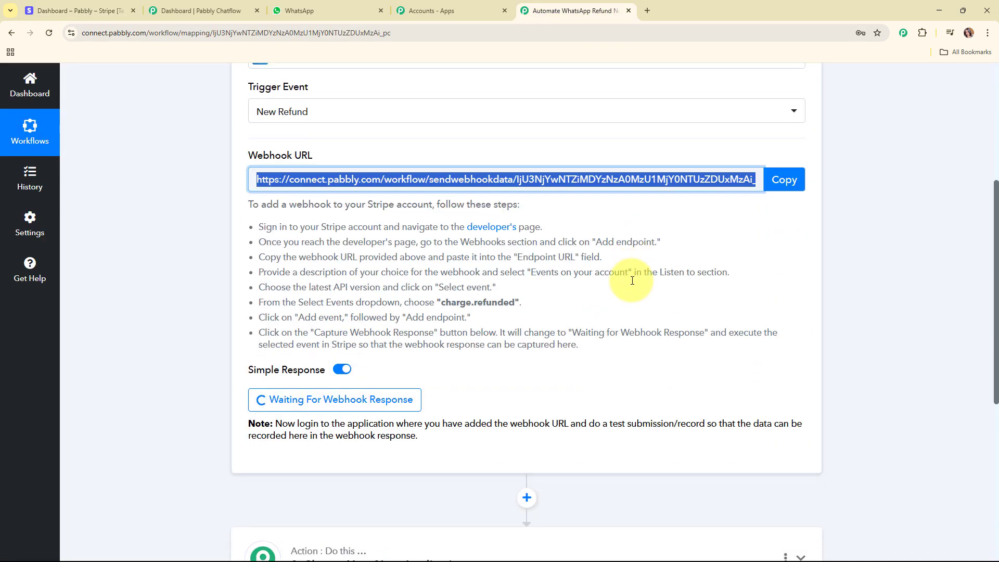
pyautogui.scroll(-2, 531, 338)
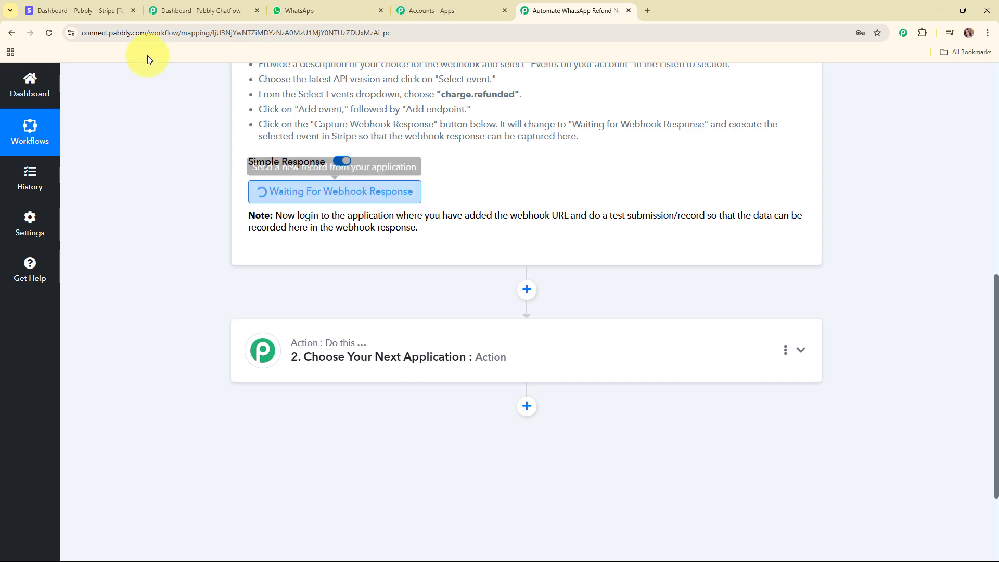
pyautogui.click(83, 10)
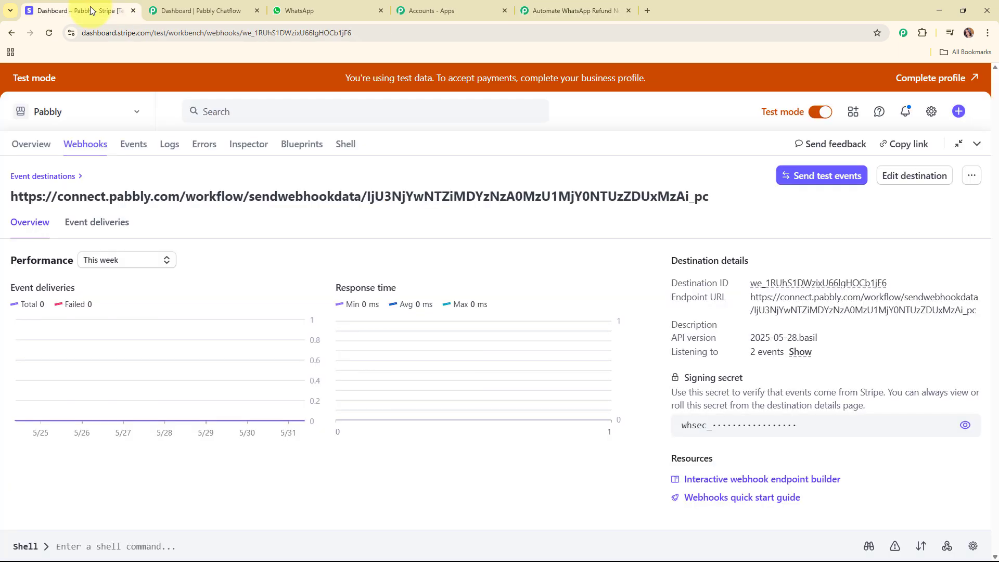
# Step: Refund the ₹499.00 Feb 13, 11:49 AM payment as Requested by customer, then return to the workflow
pyautogui.click(975, 145)
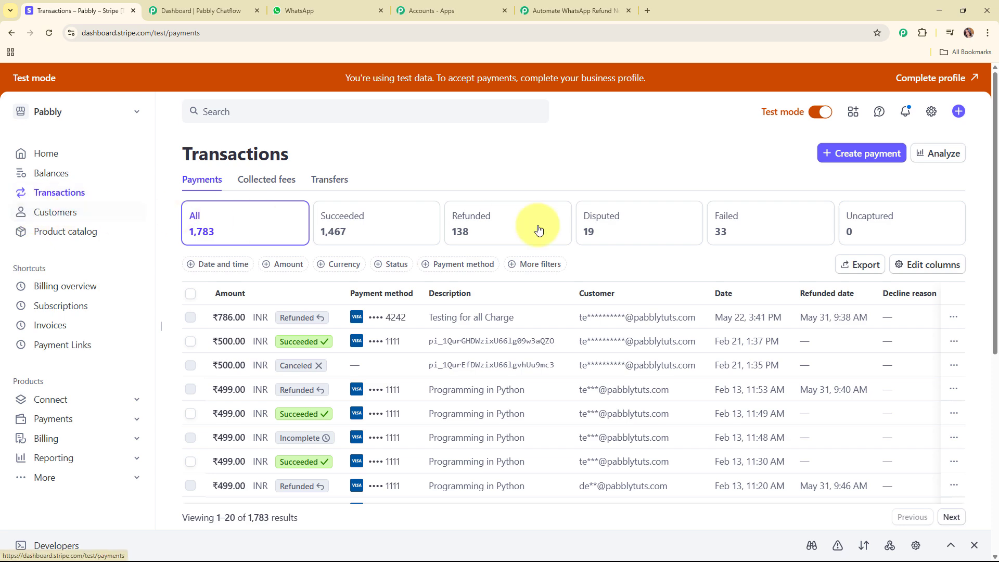
pyautogui.scroll(-2, 658, 277)
pyautogui.scroll(-1, 658, 277)
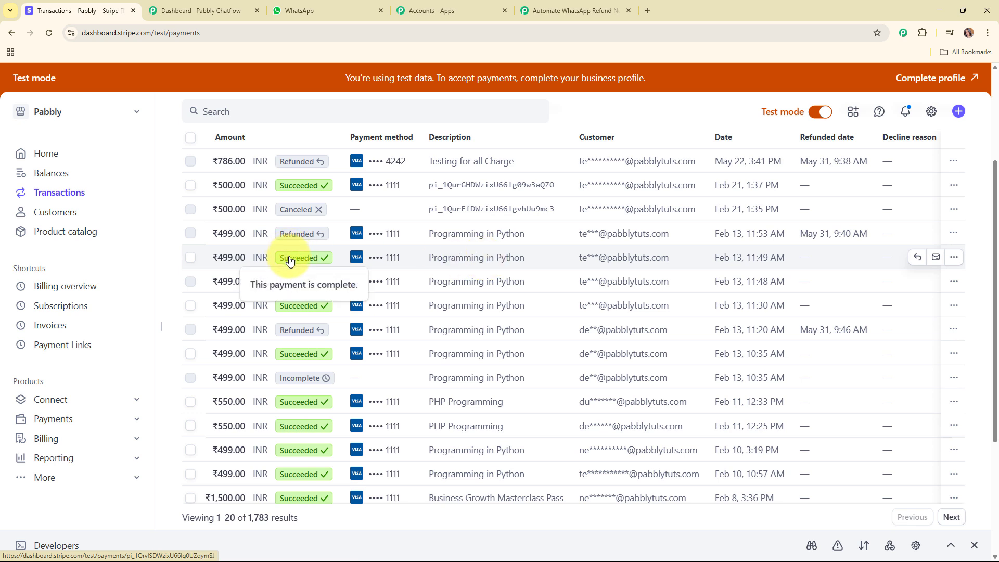
pyautogui.click(954, 258)
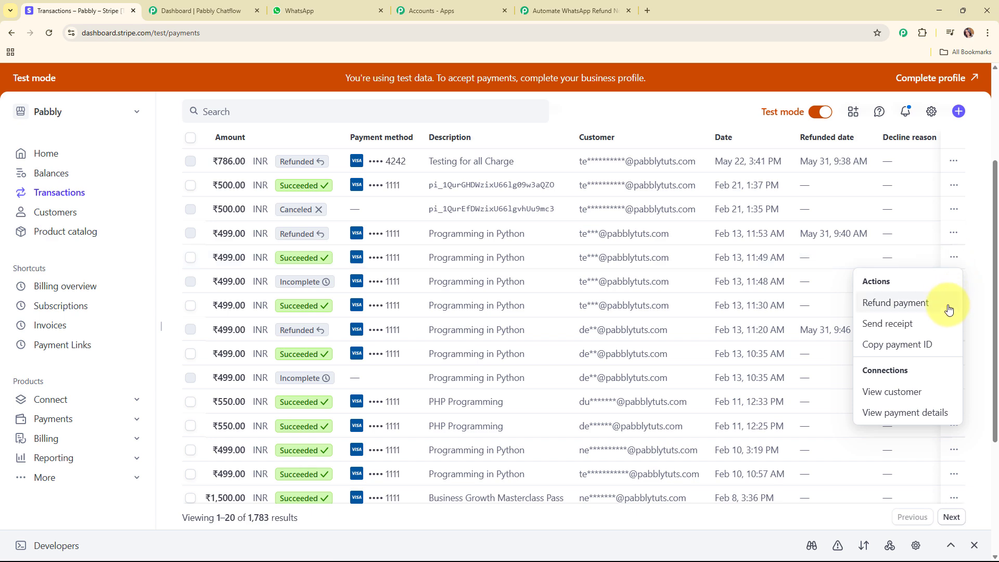
pyautogui.click(867, 308)
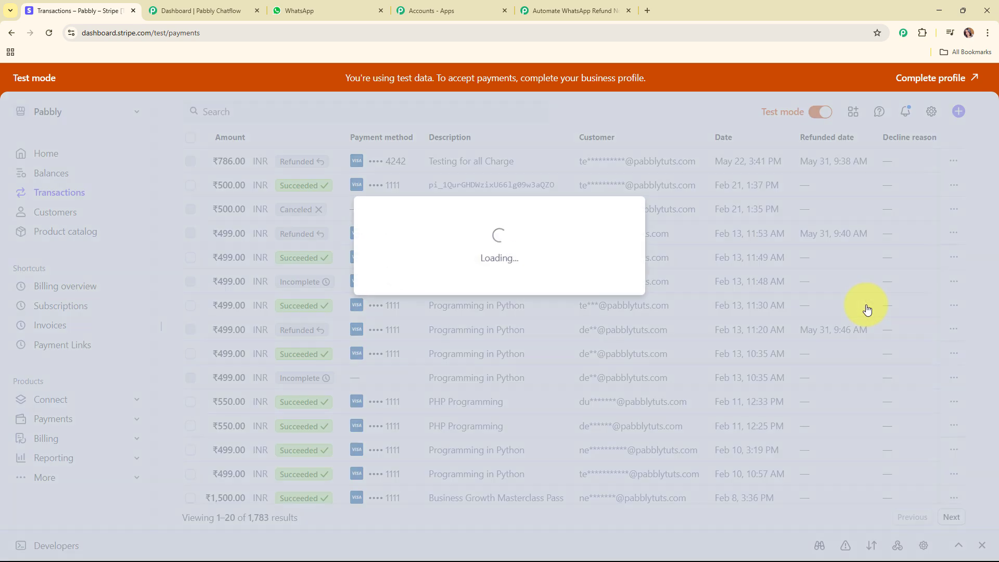
pyautogui.click(546, 287)
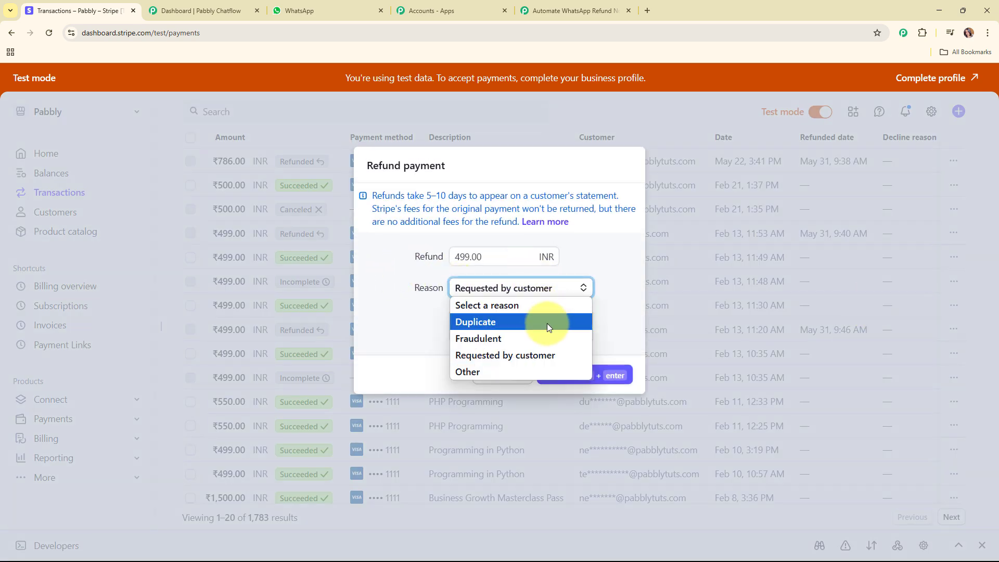
pyautogui.click(551, 357)
pyautogui.click(607, 373)
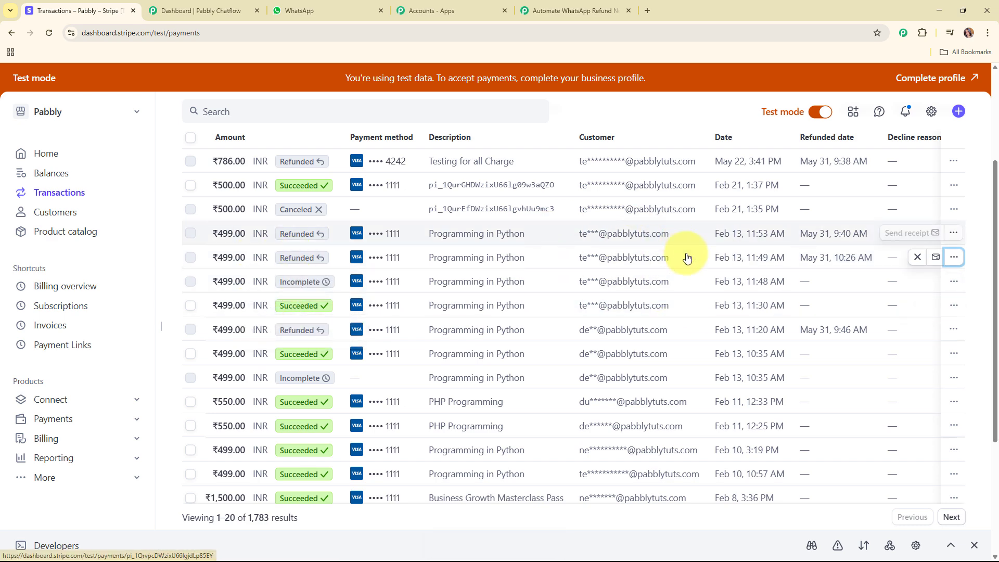
pyautogui.click(553, 11)
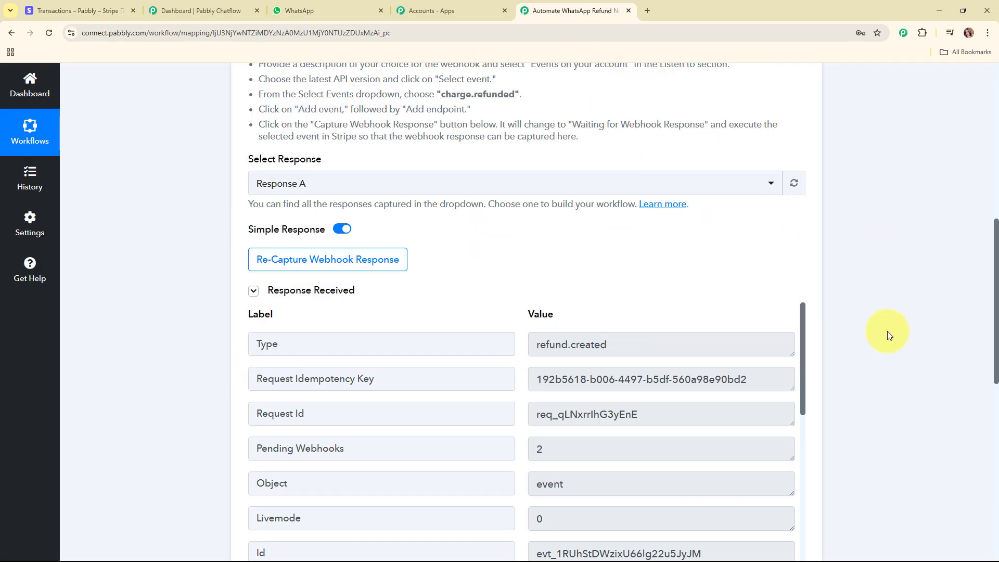
pyautogui.scroll(-5, 888, 331)
pyautogui.scroll(2, 887, 332)
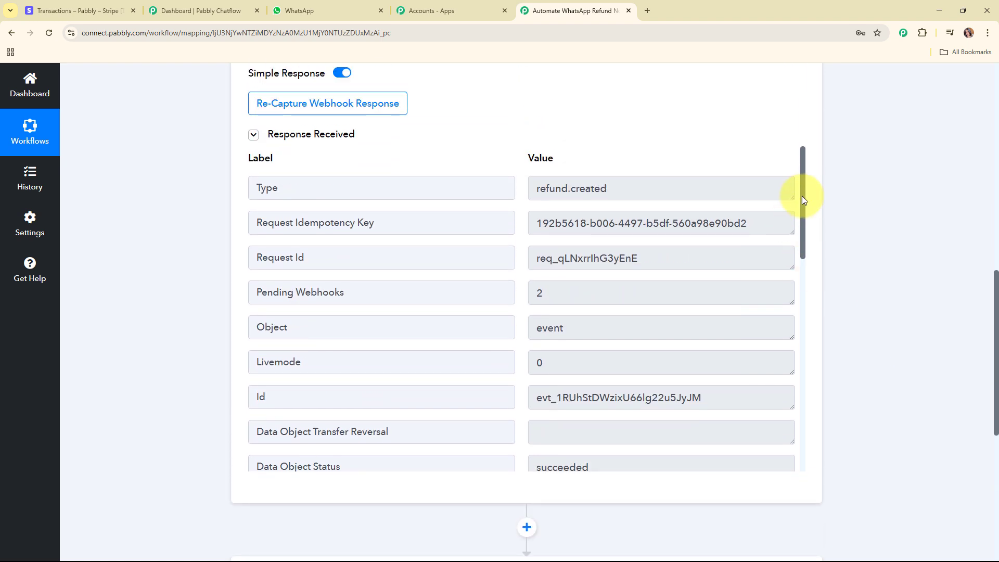
pyautogui.moveTo(810, 192); pyautogui.dragTo(807, 302)
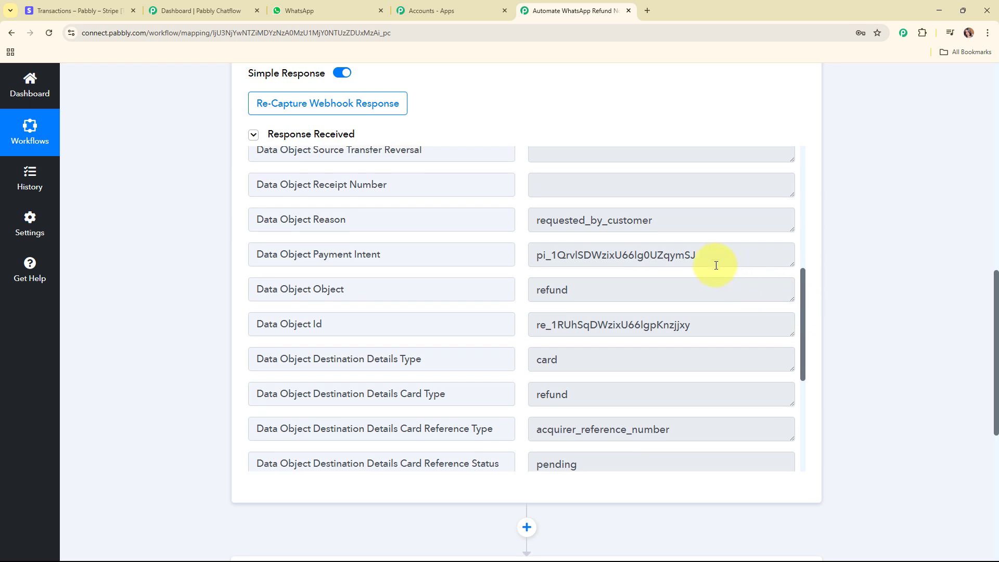
pyautogui.moveTo(722, 253); pyautogui.dragTo(521, 255)
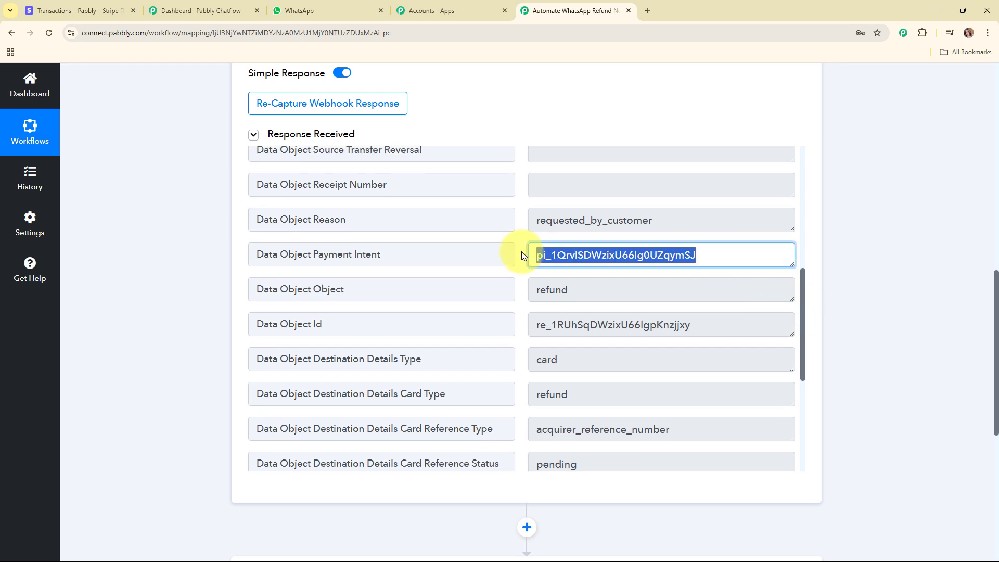
pyautogui.scroll(-5, 795, 328)
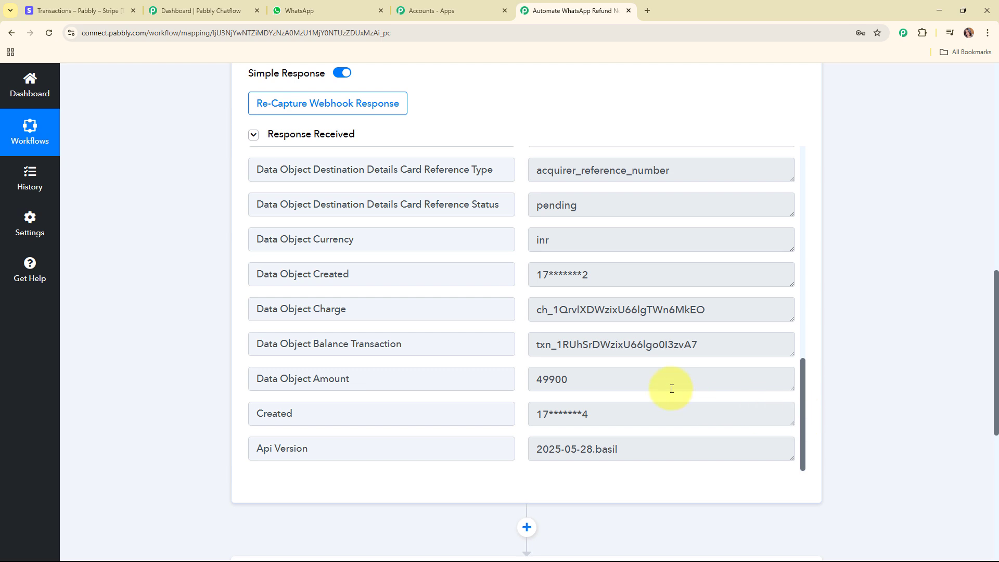
pyautogui.scroll(7, 671, 389)
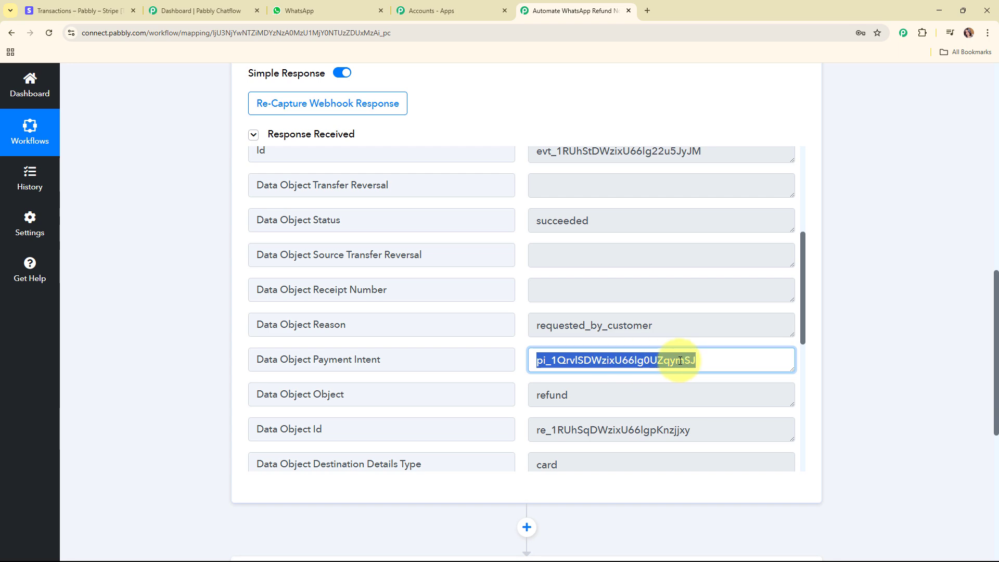
pyautogui.scroll(-6, 947, 374)
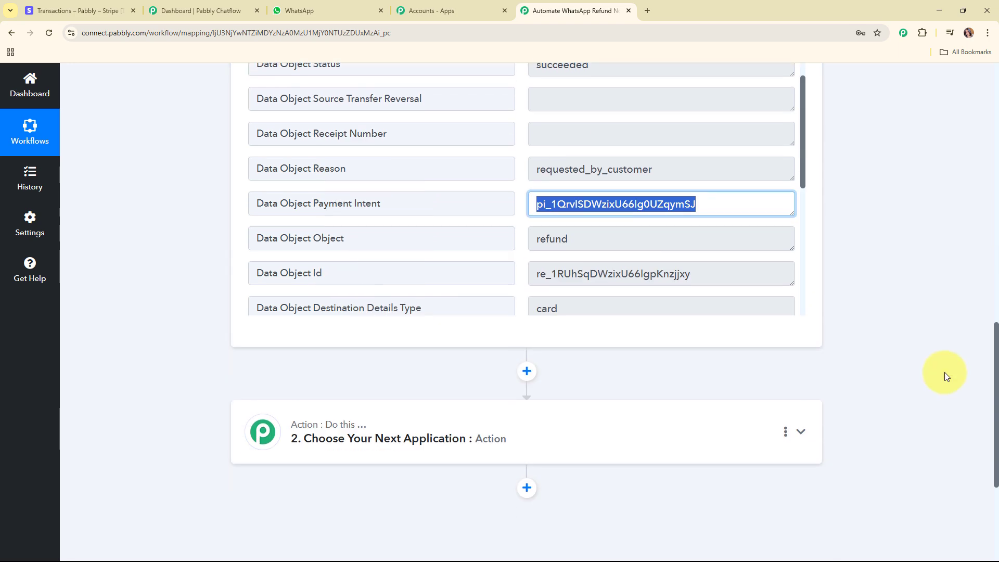
# Step: Set step 2 to Stripe with the Retrieve a Payment Intent action event
pyautogui.click(513, 283)
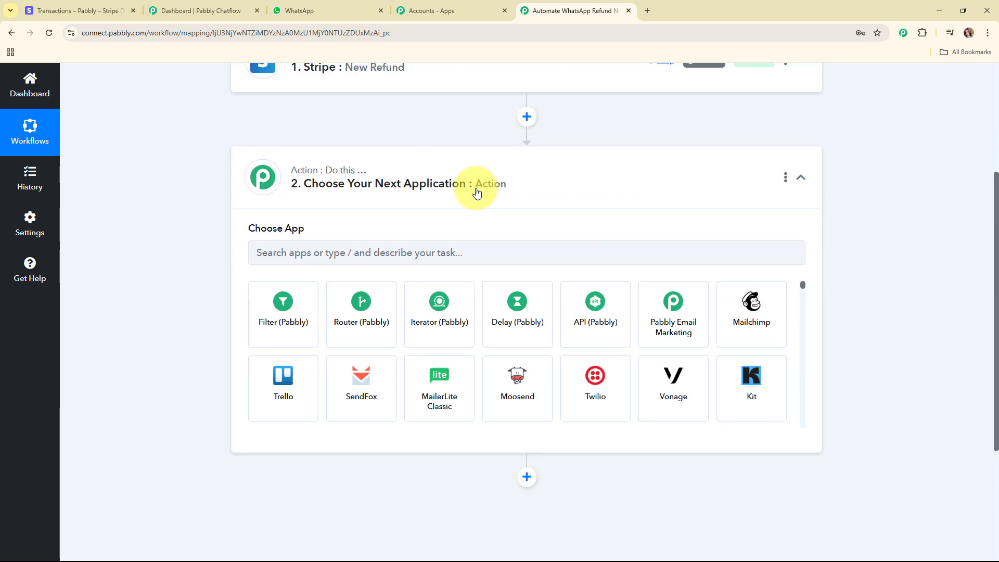
pyautogui.click(501, 280)
pyautogui.write('st')
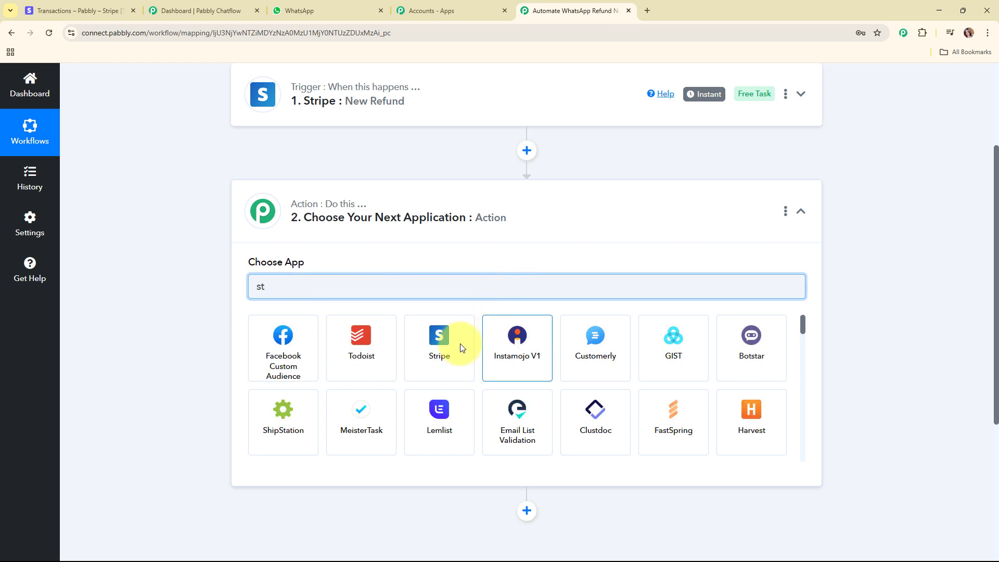
pyautogui.click(419, 362)
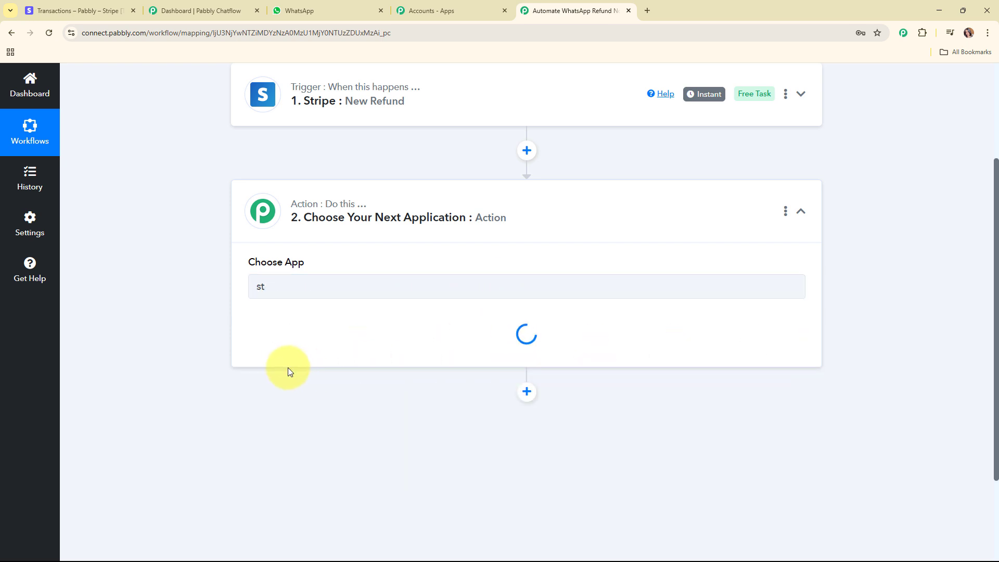
pyautogui.click(270, 343)
pyautogui.scroll(-1, 312, 244)
pyautogui.scroll(-3, 379, 232)
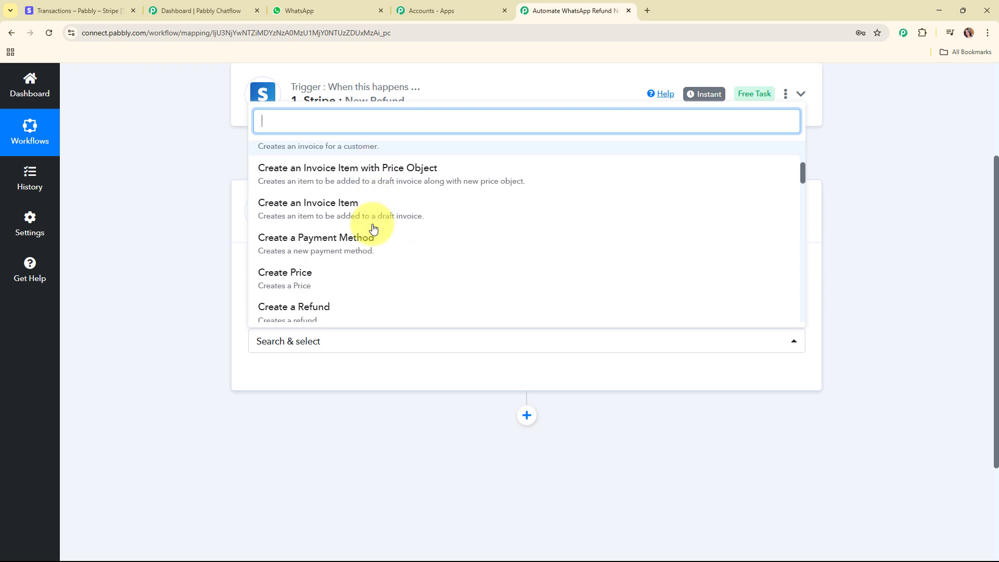
pyautogui.write('retr')
pyautogui.click(345, 213)
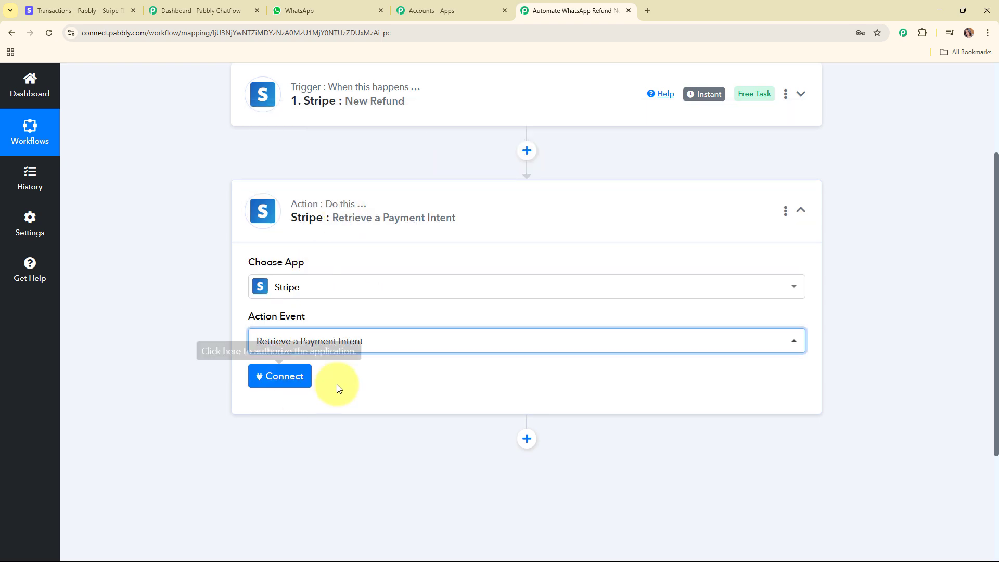
# Step: Begin adding a new Stripe connection and review its token instructions
pyautogui.click(294, 388)
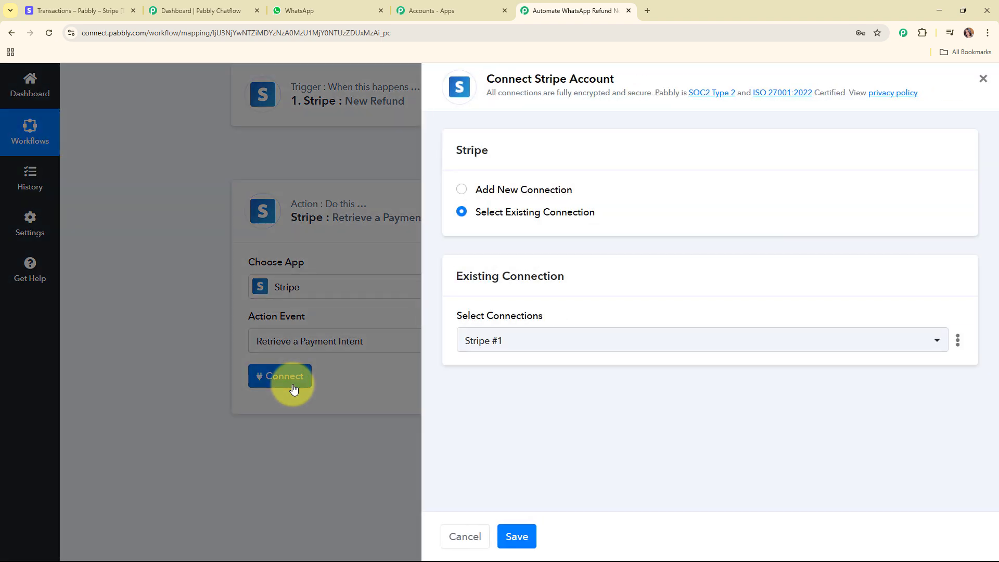
pyautogui.click(462, 191)
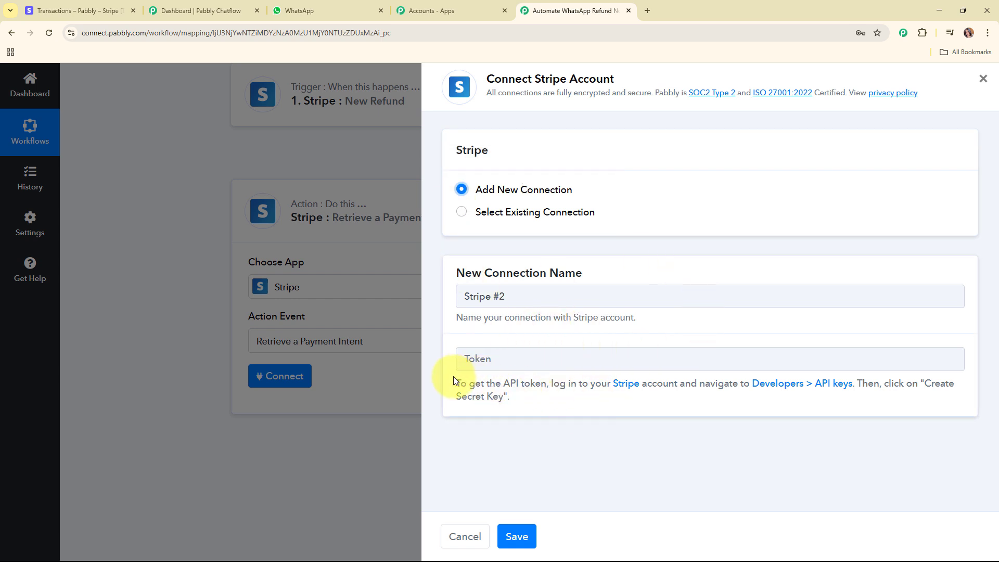
pyautogui.moveTo(454, 379); pyautogui.dragTo(539, 402)
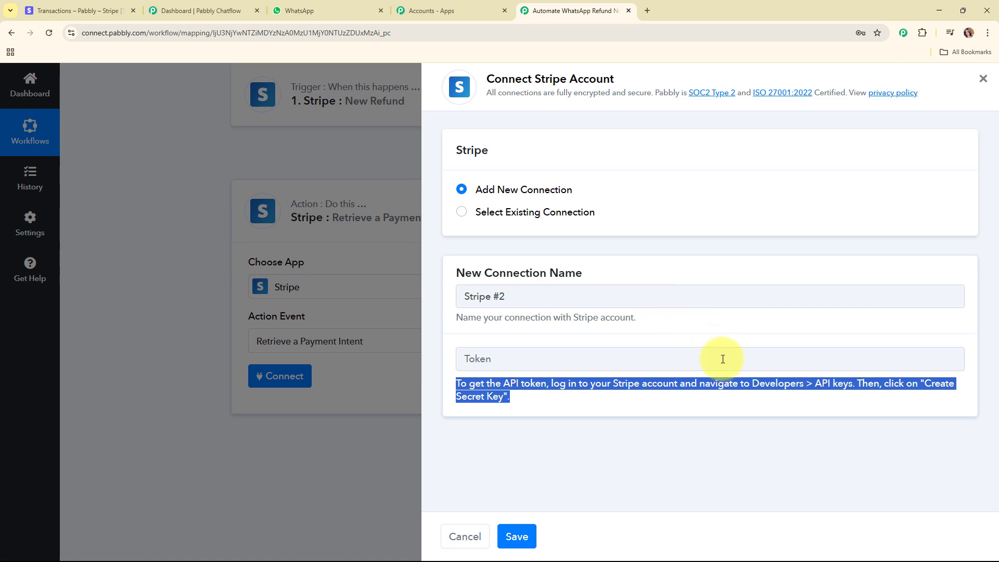
# Step: Copy the secret key from Stripe's Developers > API keys page and return to the workflow
pyautogui.click(92, 6)
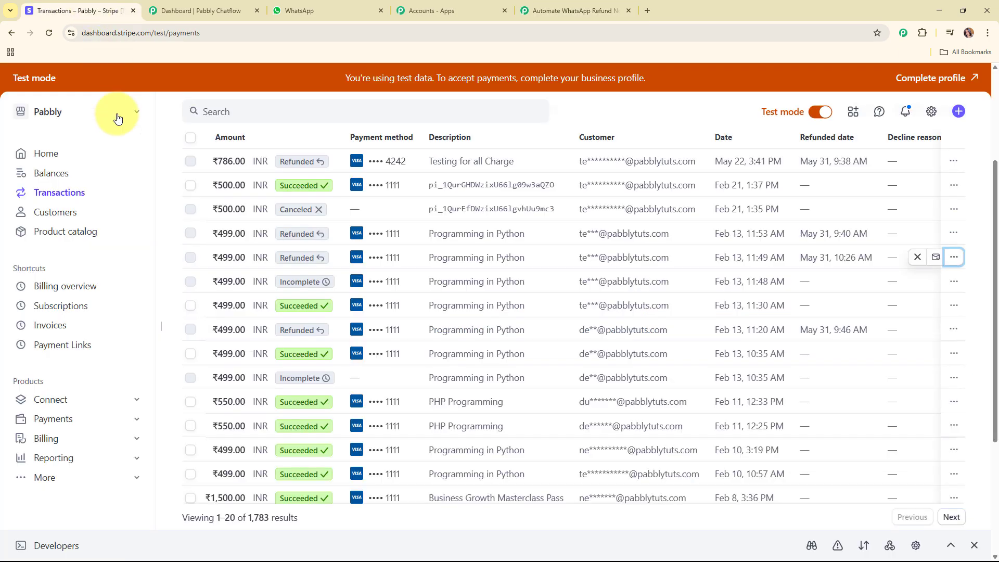
pyautogui.click(53, 544)
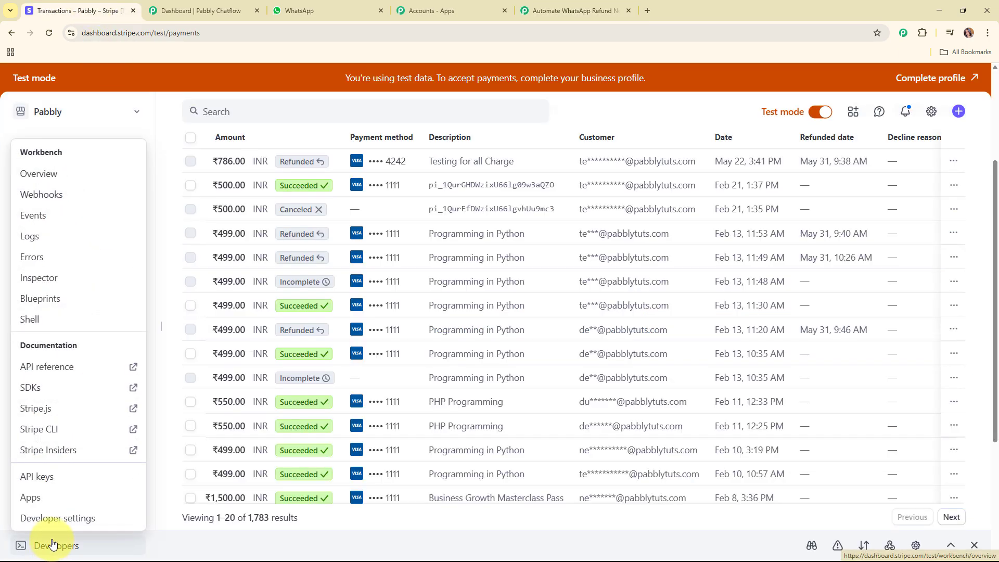
pyautogui.click(46, 477)
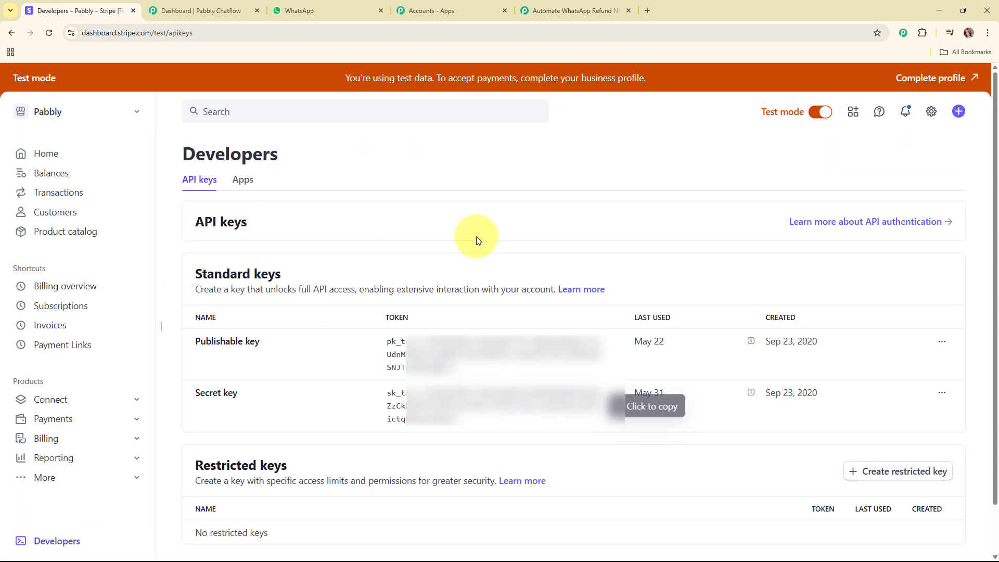
pyautogui.click(482, 396)
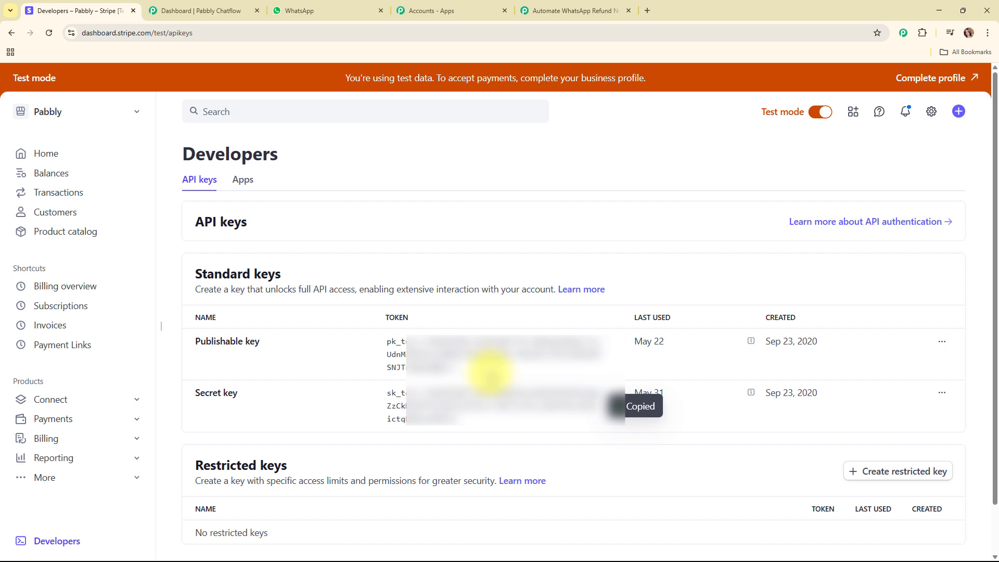
pyautogui.click(572, 11)
# Step: Paste the copied secret key as the token and save the Stripe connection
pyautogui.rightClick(491, 358)
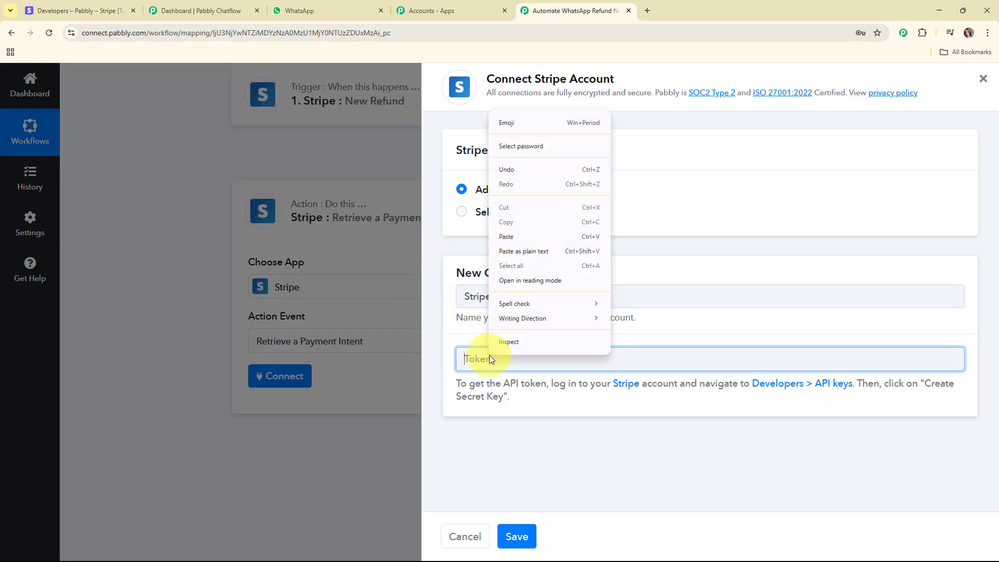
pyautogui.click(545, 236)
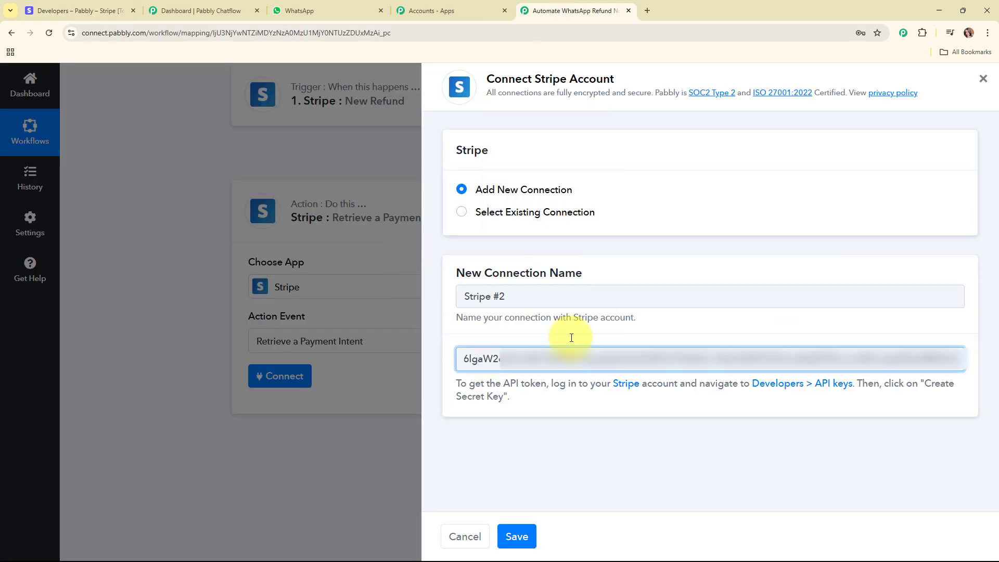
pyautogui.click(523, 531)
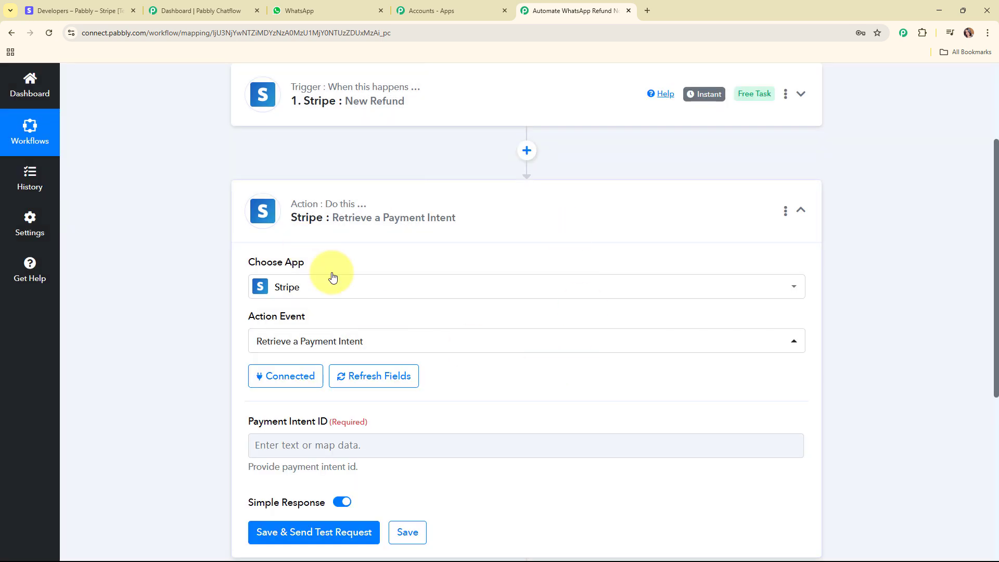
# Step: Bring up previous-step data for the Payment Intent ID field
pyautogui.scroll(-5, 552, 252)
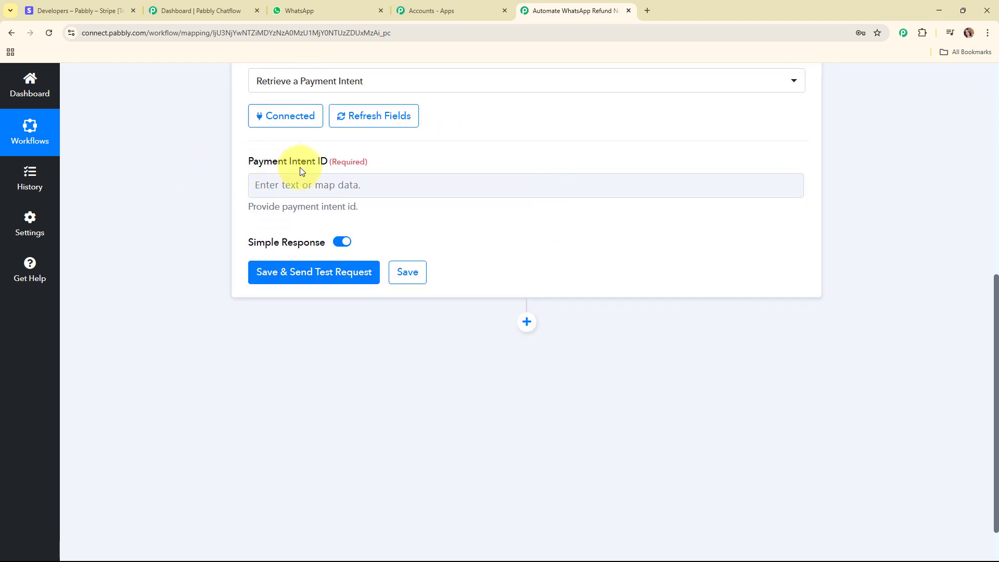
pyautogui.click(303, 183)
pyautogui.click(303, 183)
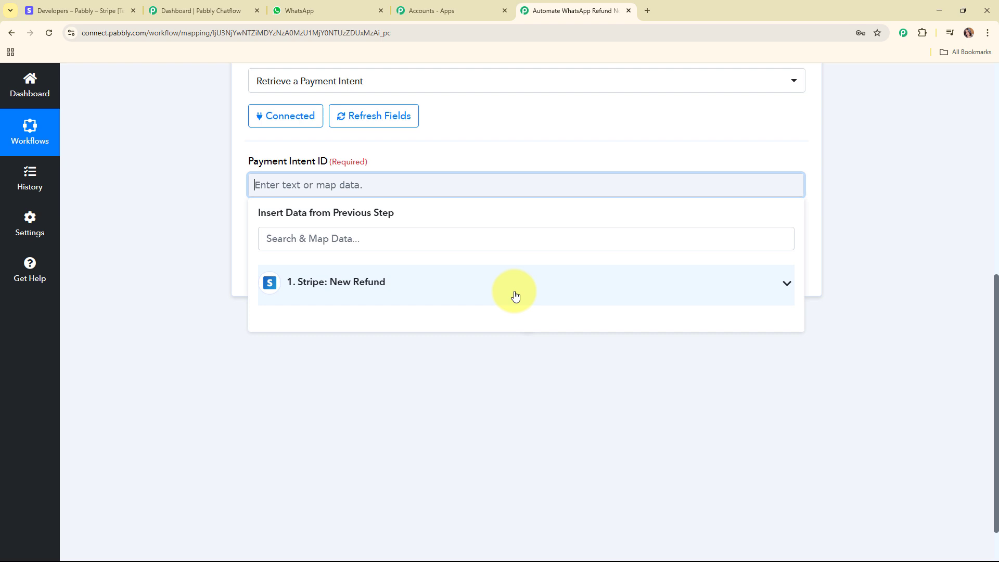
pyautogui.click(515, 295)
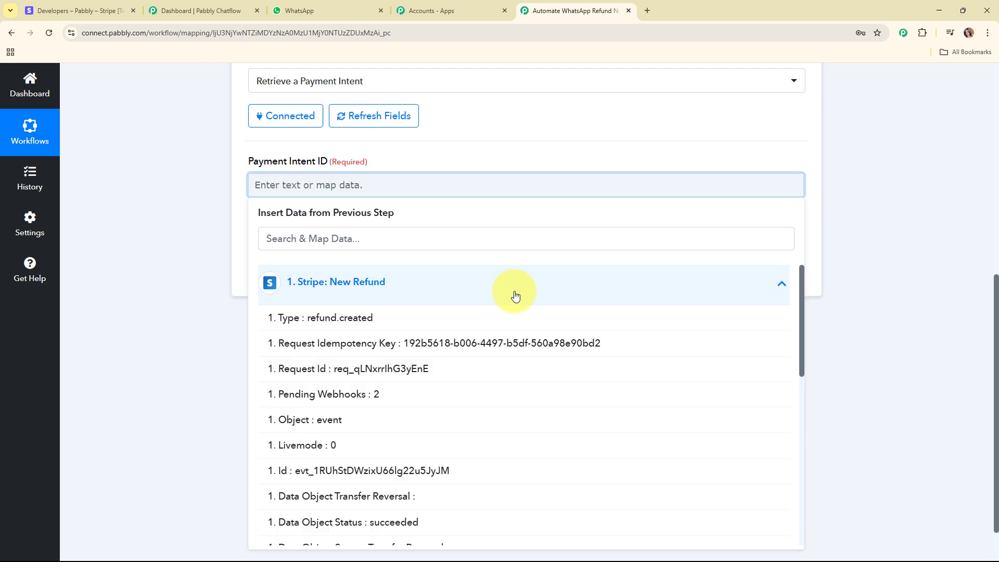
pyautogui.scroll(-1, 847, 317)
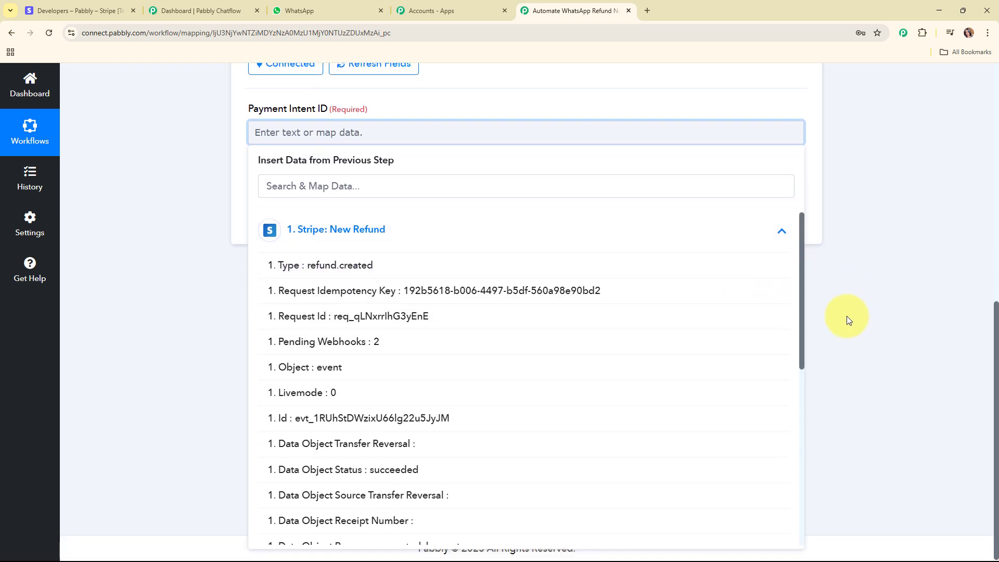
pyautogui.scroll(-3, 509, 367)
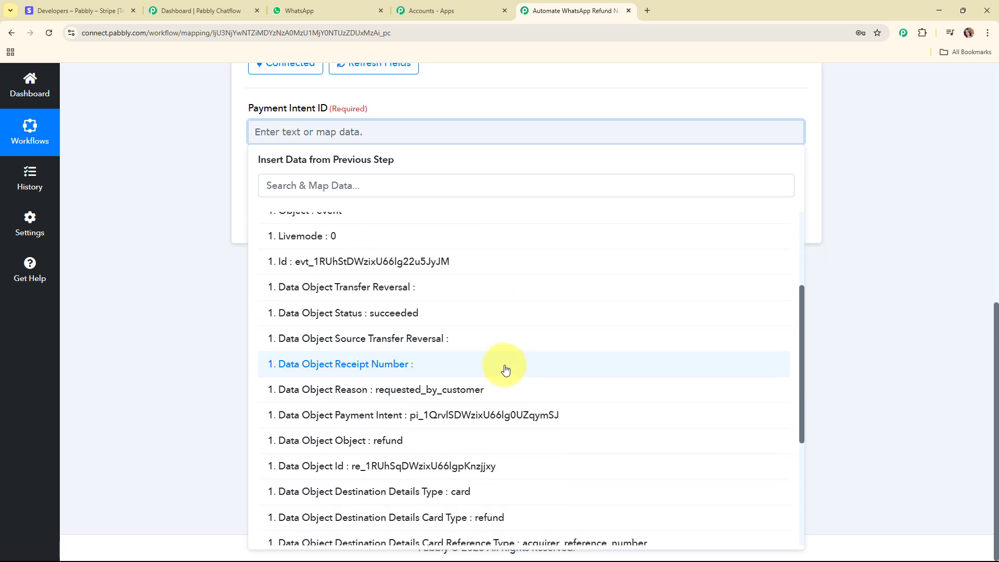
pyautogui.click(495, 414)
pyautogui.click(183, 205)
pyautogui.click(302, 227)
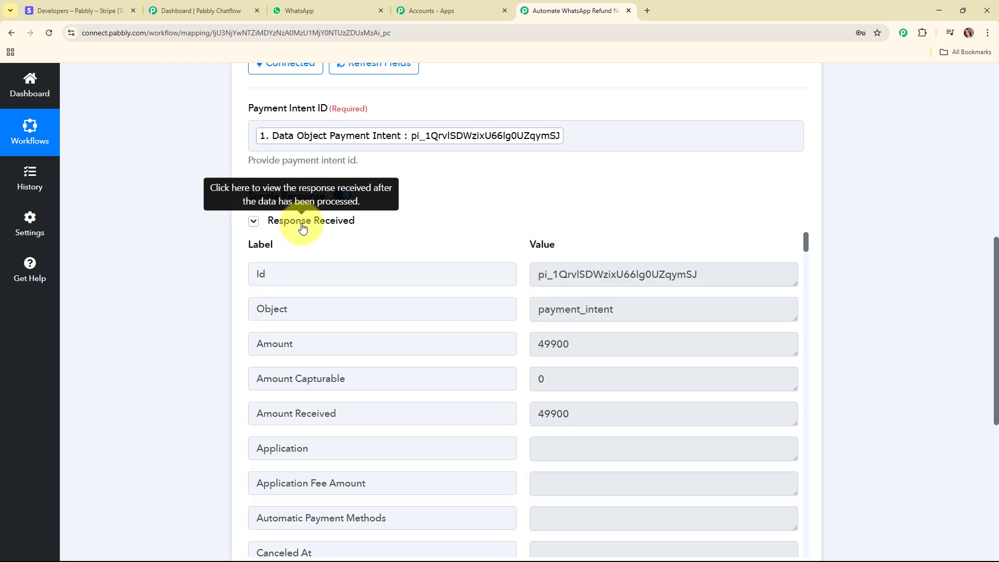
pyautogui.scroll(-1, 883, 233)
pyautogui.scroll(-3, 883, 234)
pyautogui.scroll(-5, 665, 180)
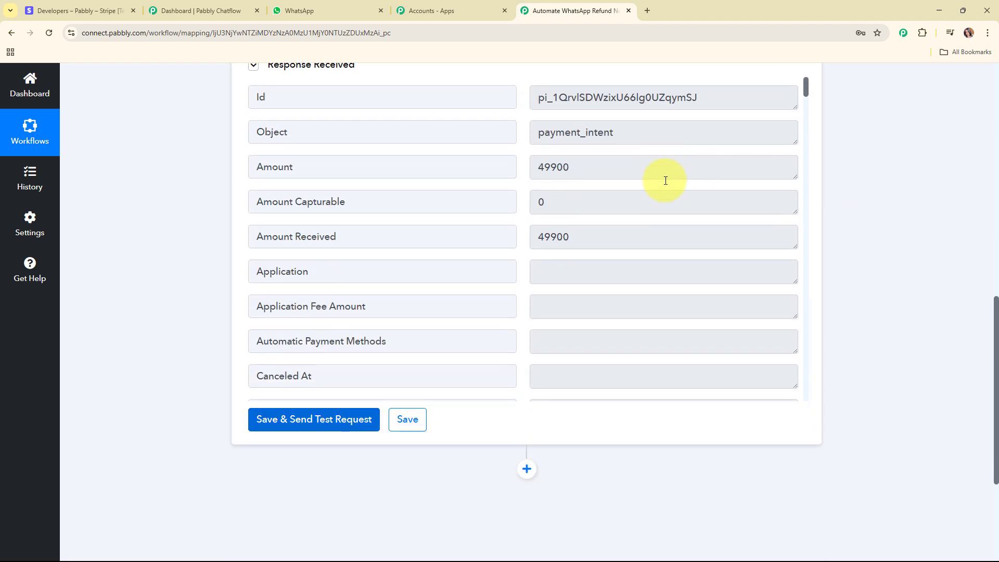
pyautogui.scroll(-15, 665, 179)
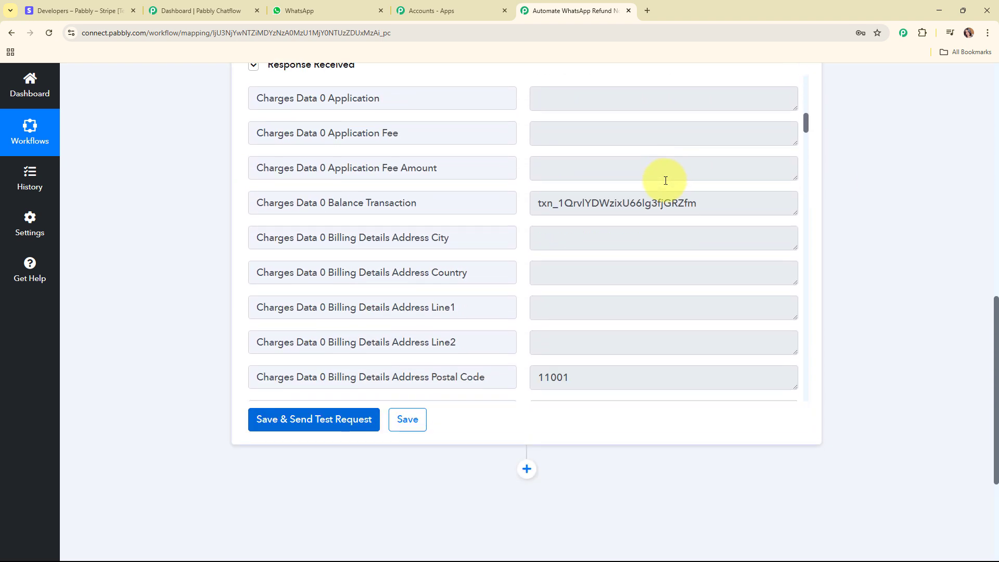
pyautogui.tripleClick(582, 132)
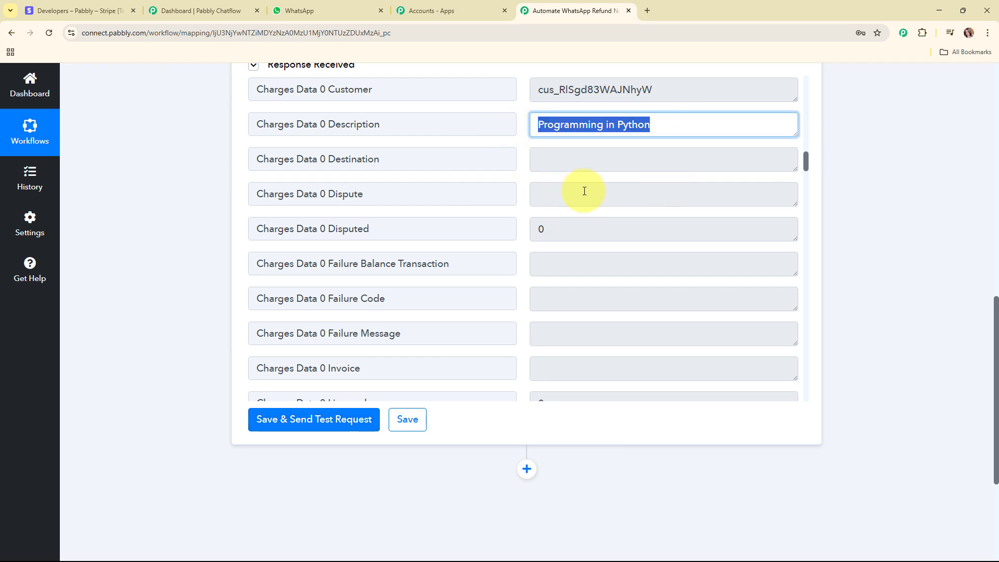
pyautogui.scroll(-7, 598, 194)
pyautogui.scroll(-12, 599, 195)
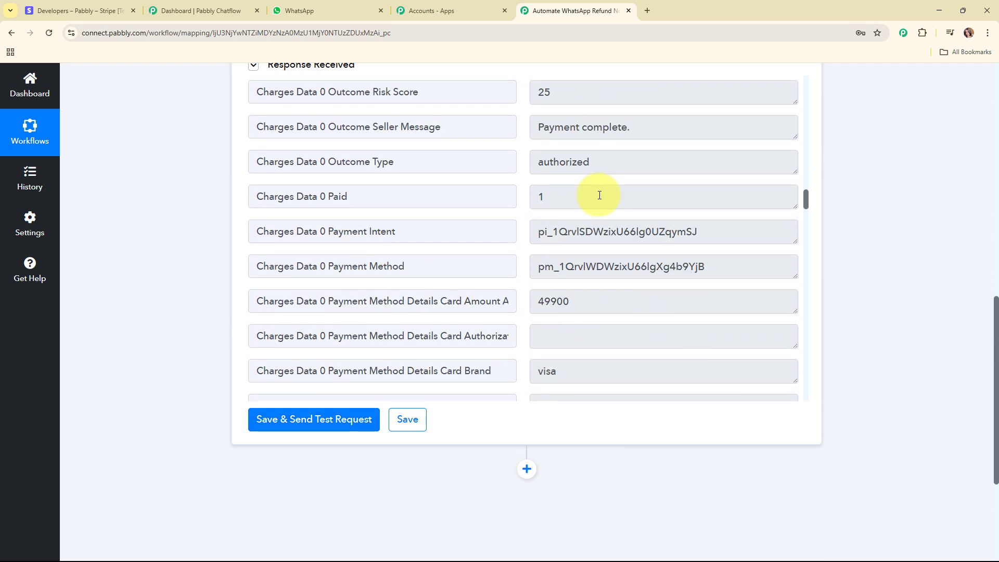
pyautogui.scroll(-3, 599, 196)
pyautogui.moveTo(805, 234); pyautogui.dragTo(803, 391)
pyautogui.tripleClick(660, 136)
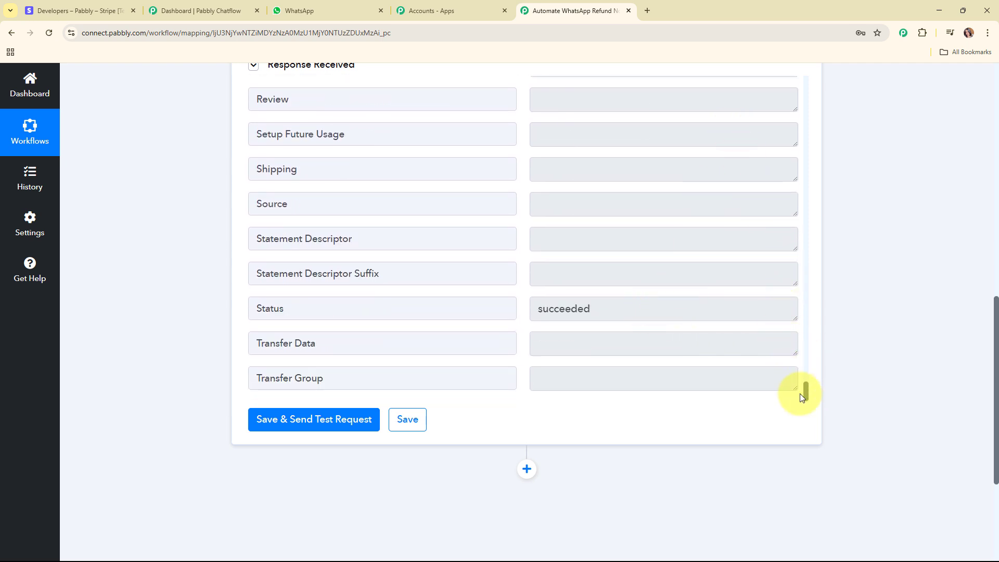
pyautogui.moveTo(807, 392); pyautogui.dragTo(829, 159)
pyautogui.scroll(-4, 876, 221)
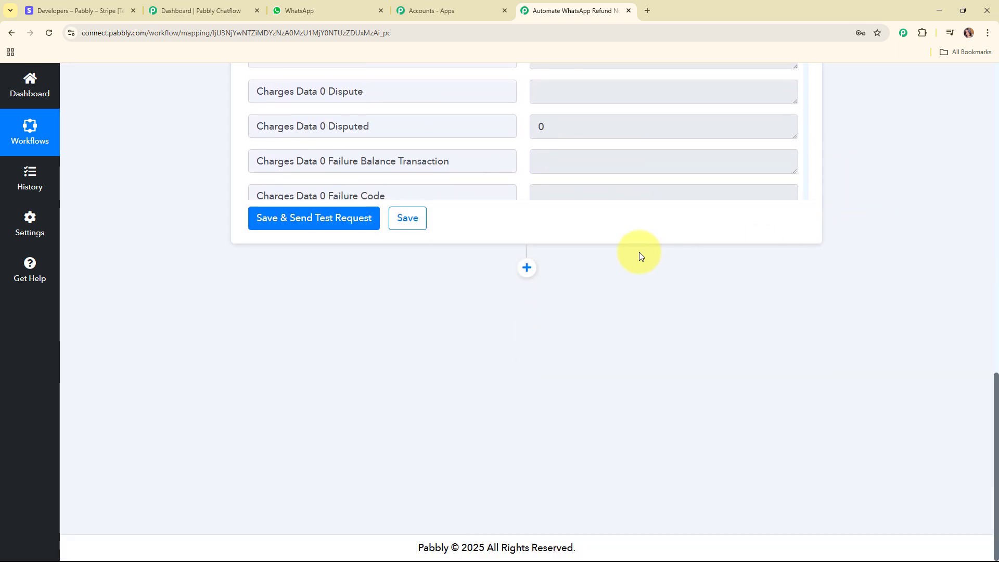
# Step: Add a Stripe 'Retrieve a Customer by Email' step and link it to the existing Stripe #2 connection
pyautogui.click(526, 268)
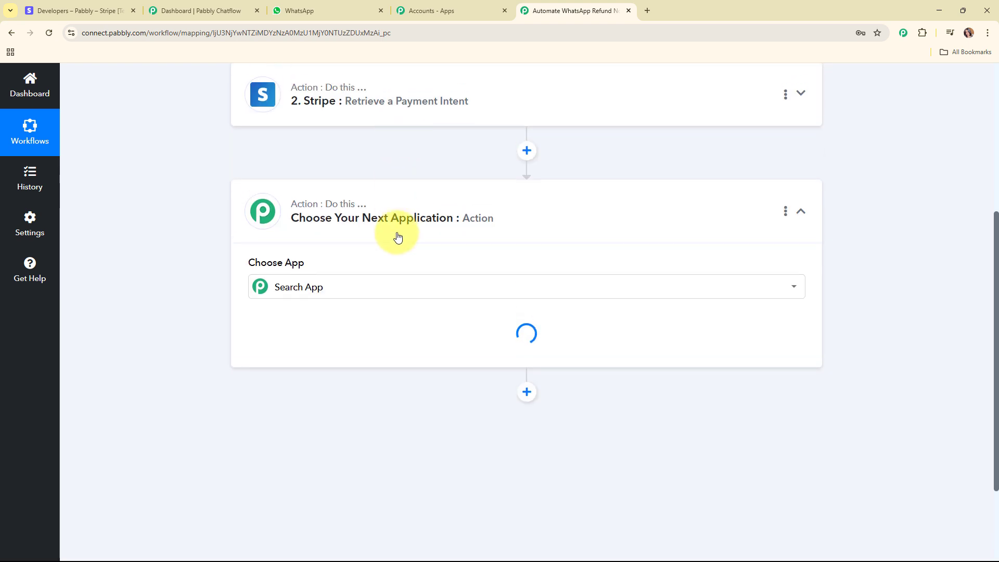
pyautogui.write('str')
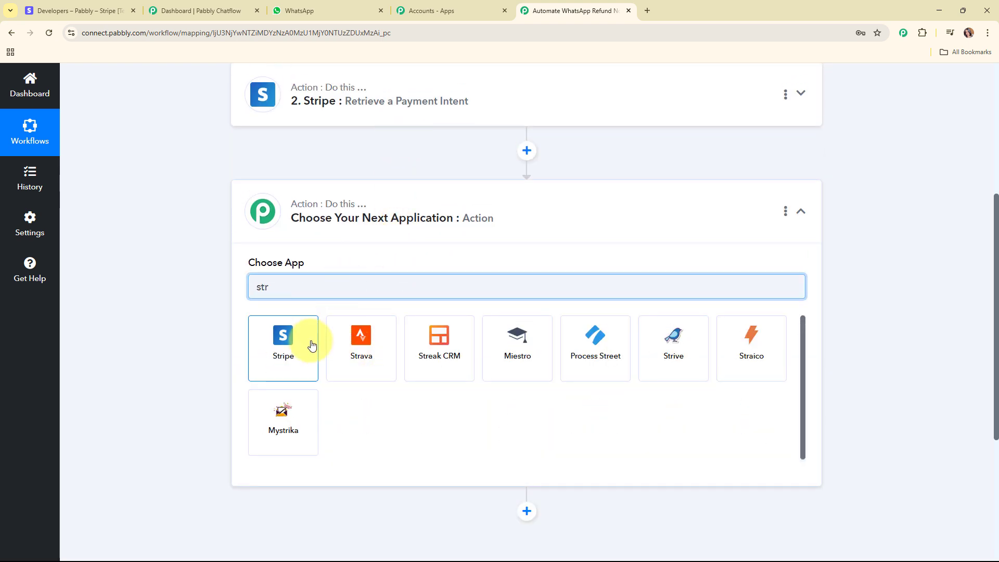
pyautogui.click(311, 345)
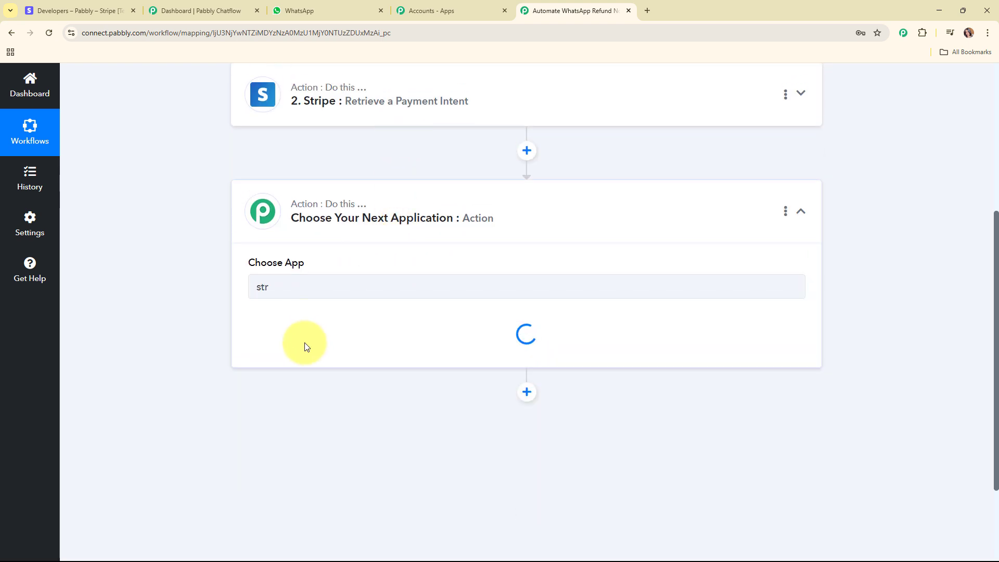
pyautogui.click(307, 341)
pyautogui.scroll(-4, 356, 211)
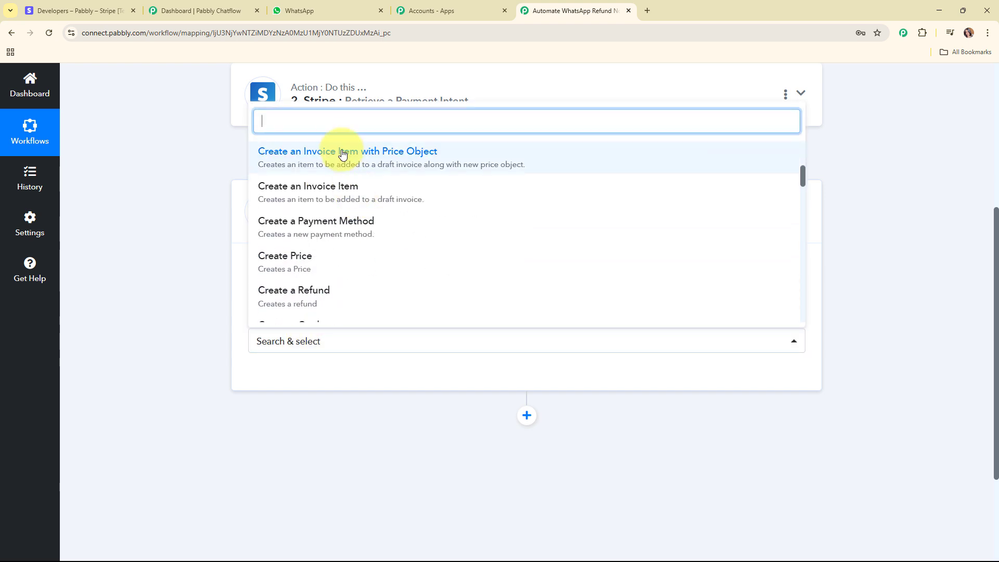
pyautogui.write('retr')
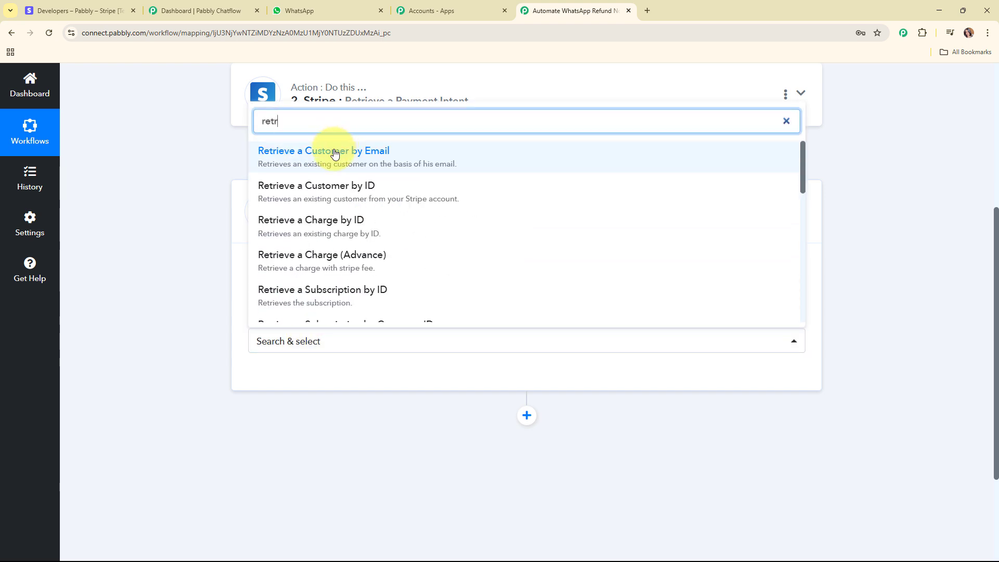
pyautogui.click(336, 149)
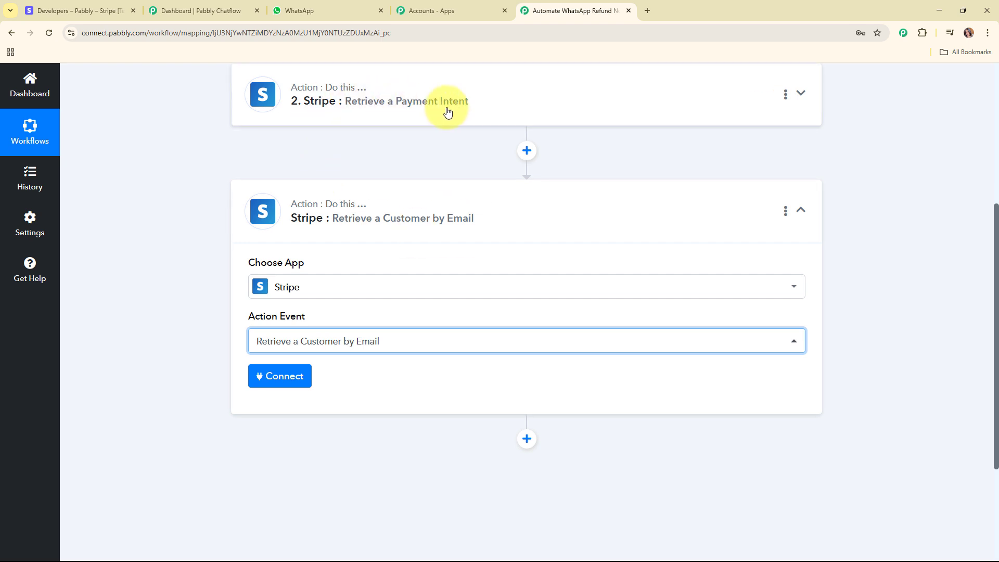
pyautogui.scroll(-3, 465, 159)
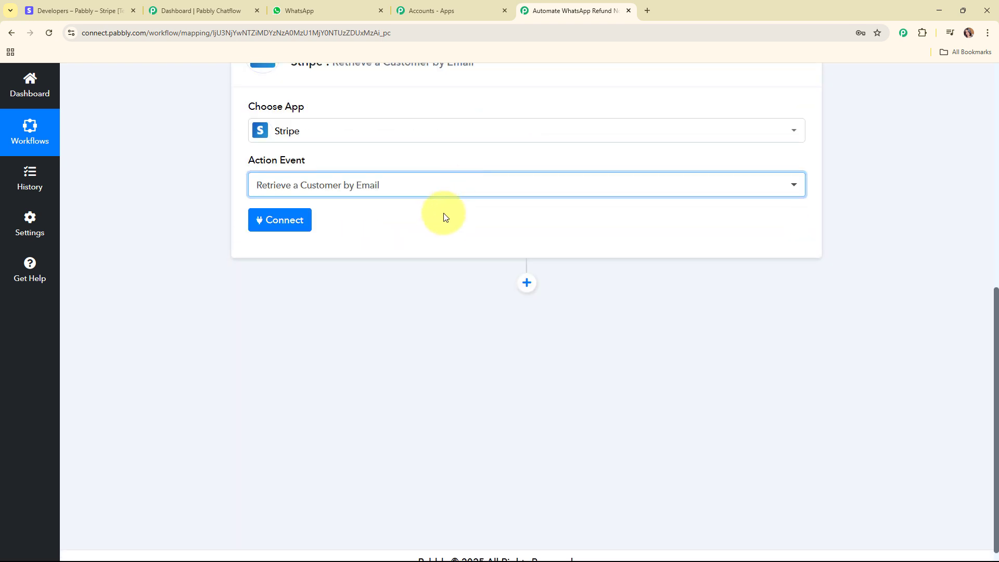
pyautogui.click(279, 222)
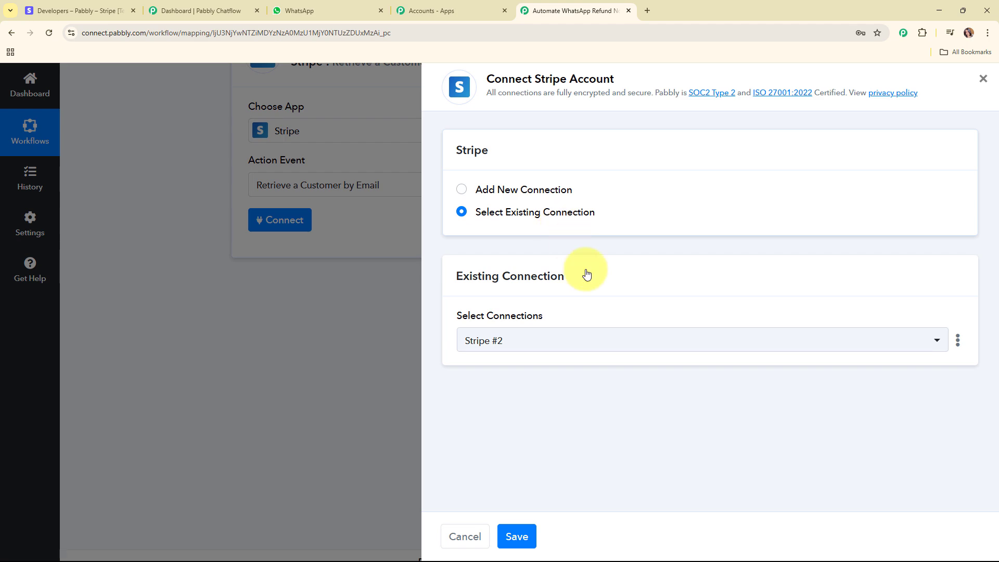
pyautogui.click(531, 541)
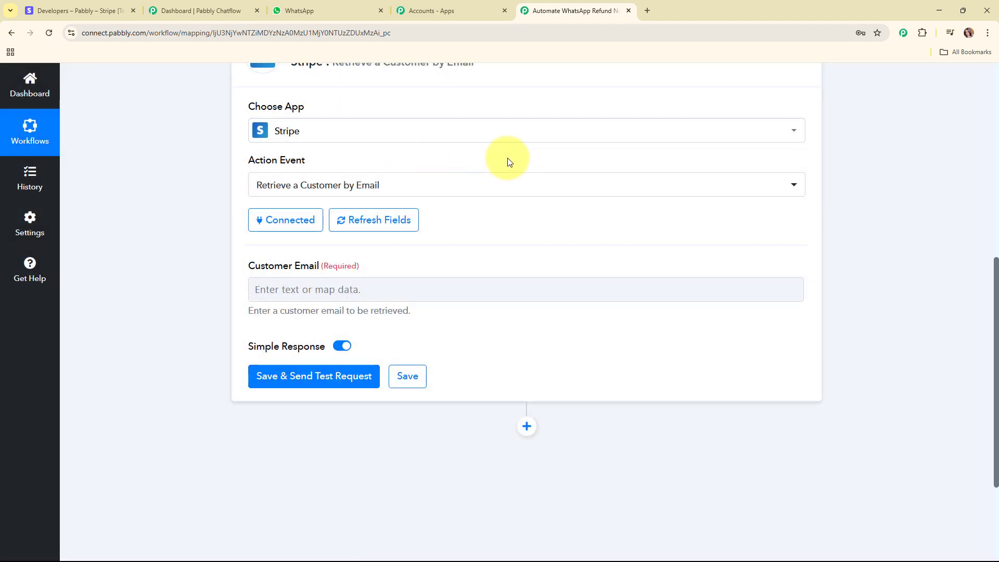
# Step: Map step 2's Receipt Email into Customer Email, then save and send a test request
pyautogui.scroll(-2, 395, 163)
pyautogui.click(329, 192)
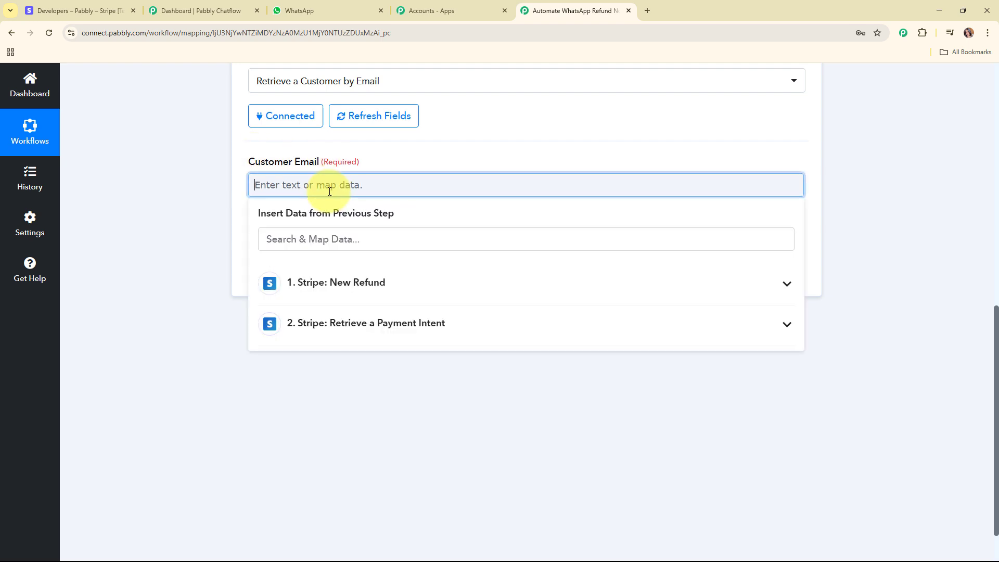
pyautogui.click(436, 238)
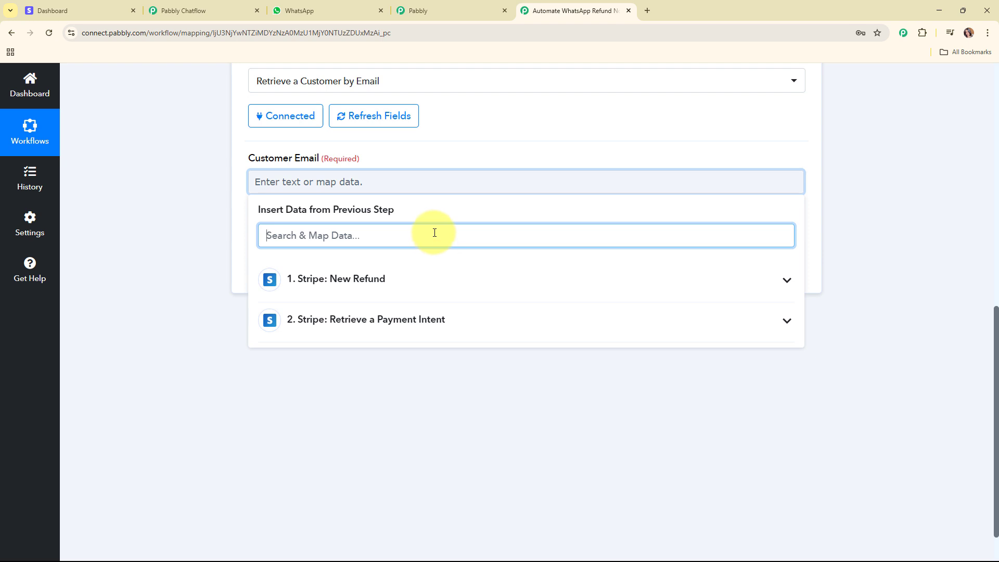
pyautogui.write('@')
pyautogui.click(450, 347)
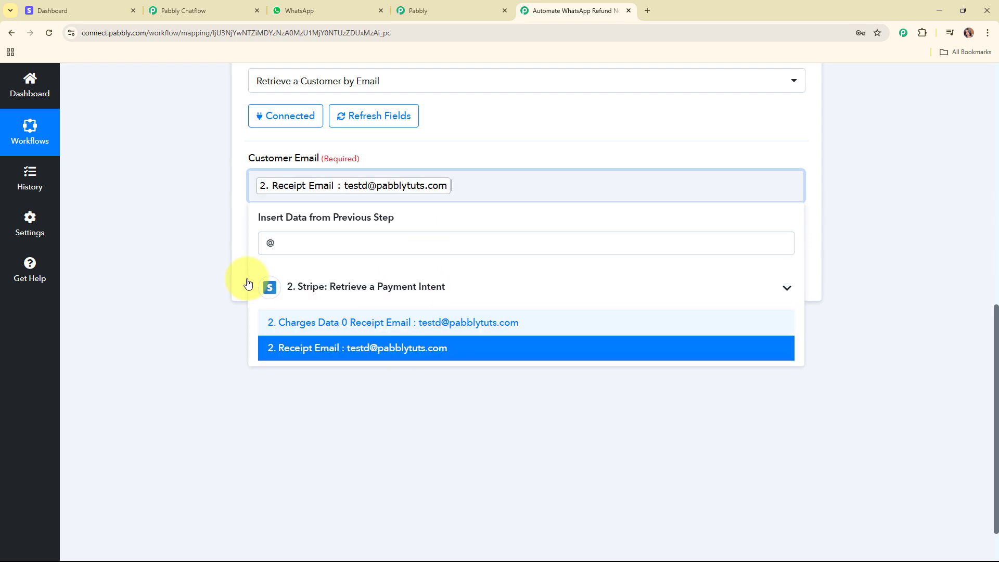
pyautogui.click(200, 226)
pyautogui.click(324, 281)
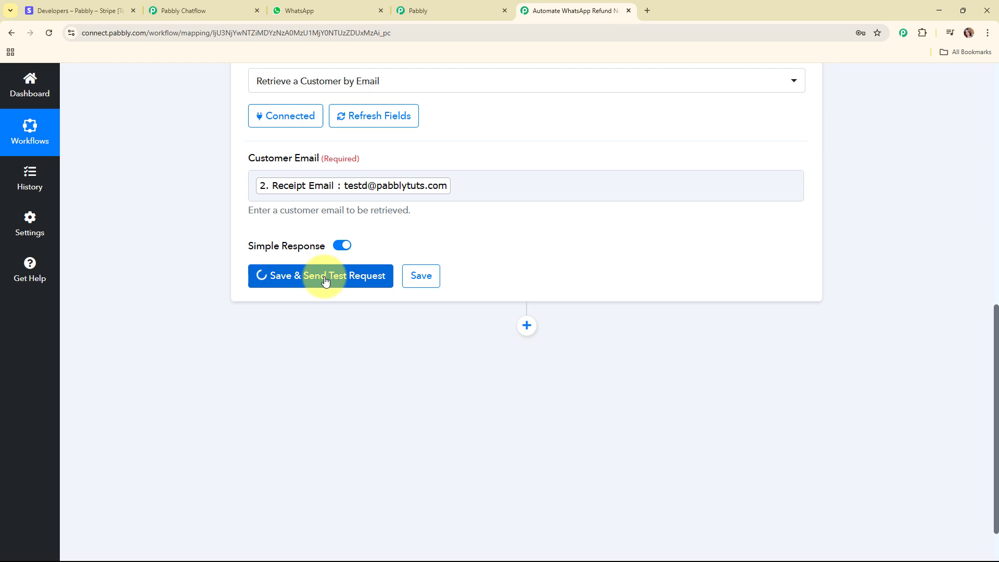
# Step: Review the test response showing the customer's phone and Delhi address, then collapse step 3
pyautogui.scroll(-4, 847, 283)
pyautogui.scroll(-9, 685, 186)
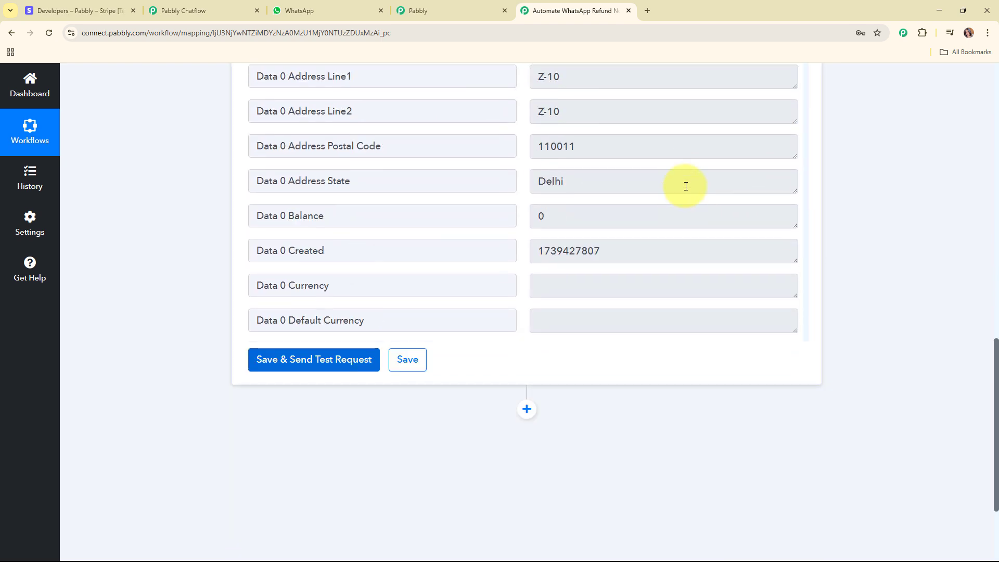
pyautogui.scroll(-12, 682, 182)
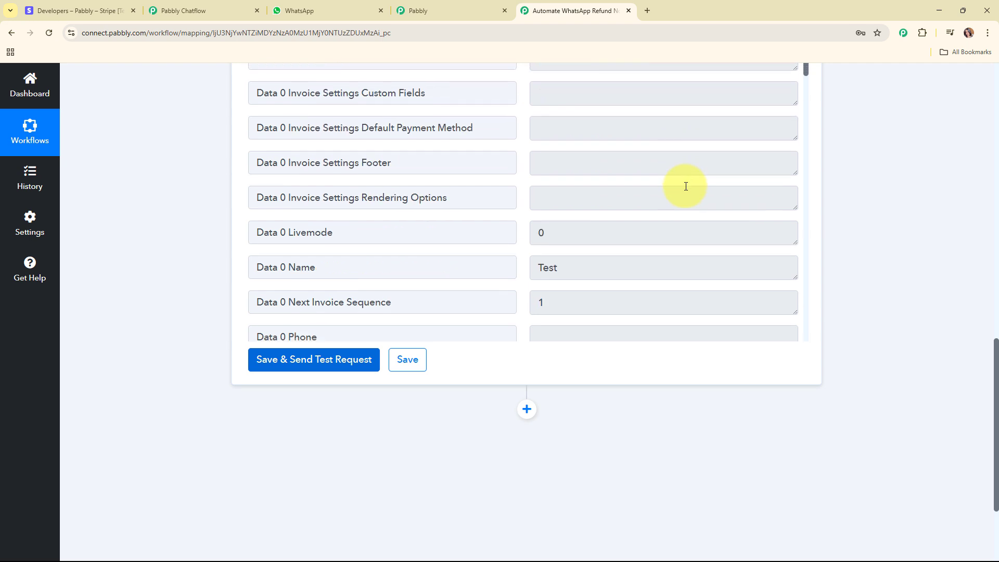
pyautogui.scroll(-12, 680, 179)
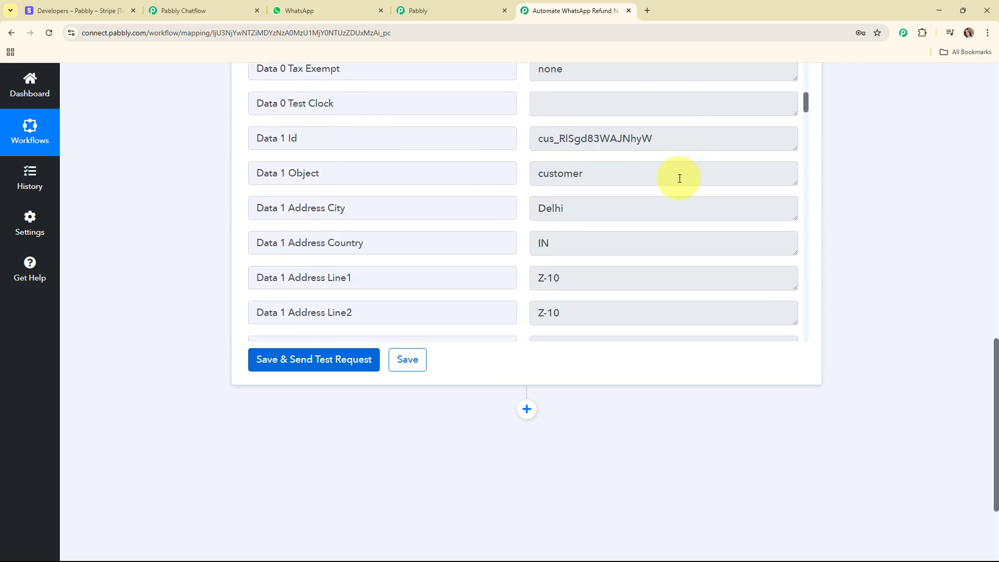
pyautogui.scroll(-12, 679, 178)
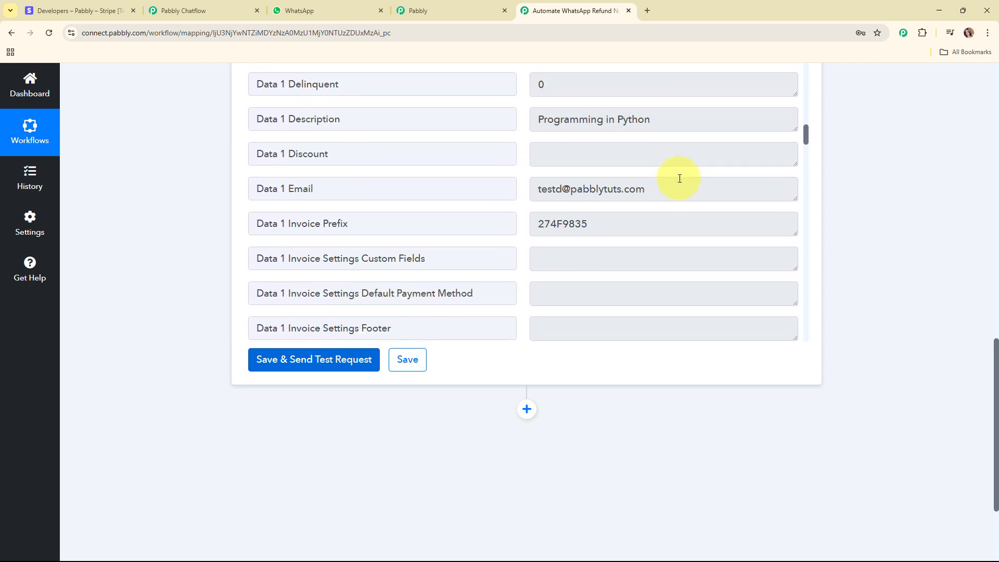
pyautogui.scroll(-12, 679, 178)
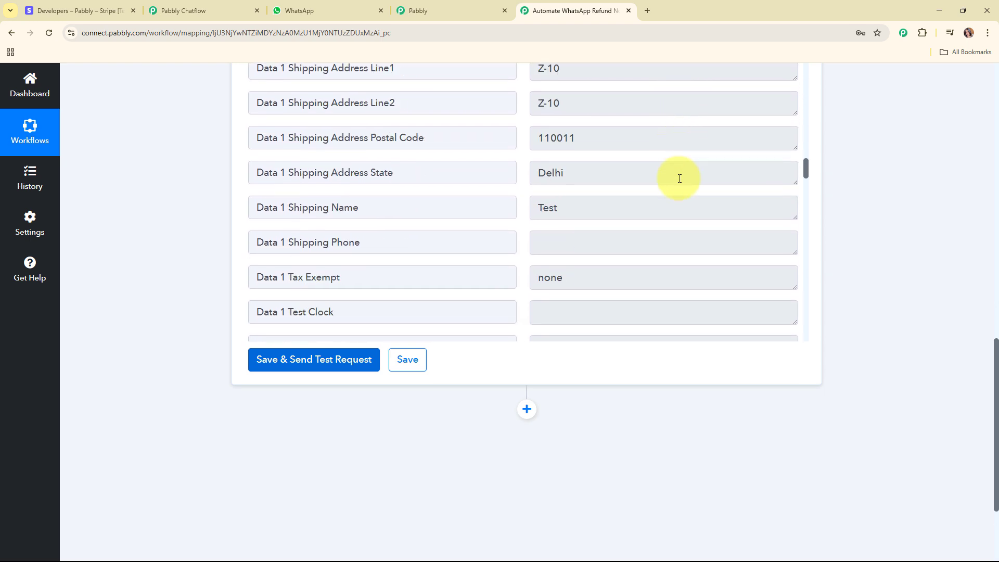
pyautogui.scroll(-6, 679, 180)
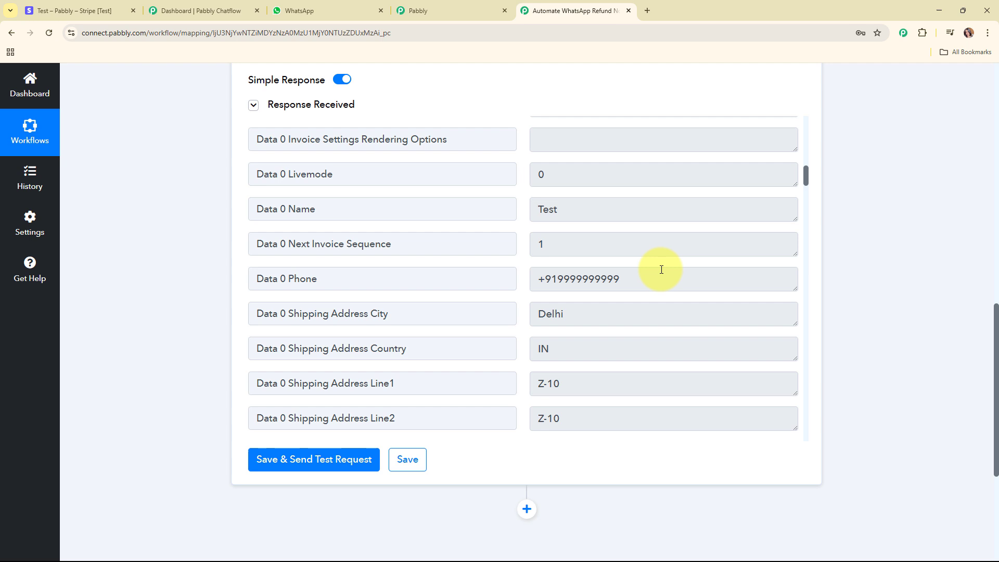
pyautogui.moveTo(661, 270); pyautogui.dragTo(519, 288)
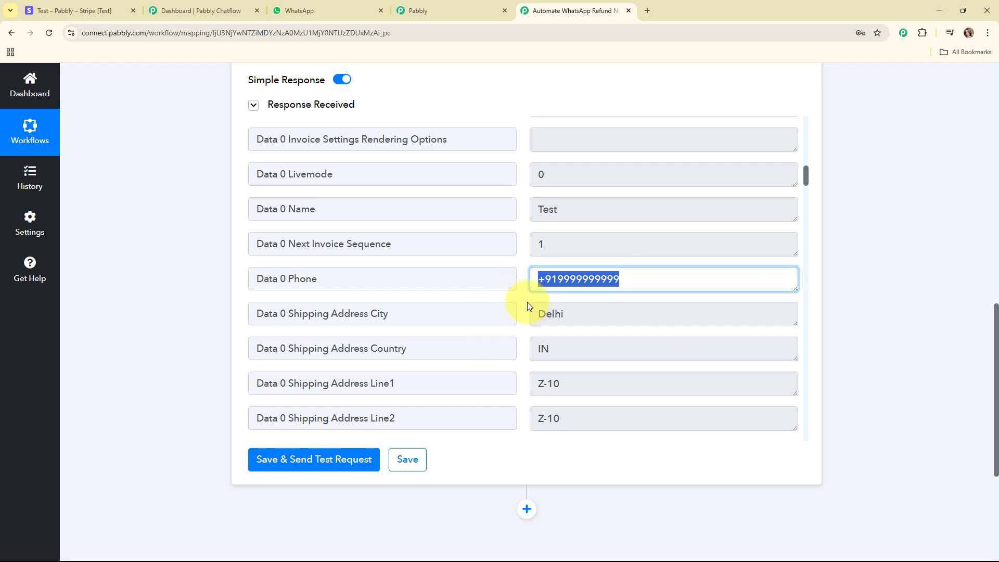
pyautogui.click(519, 298)
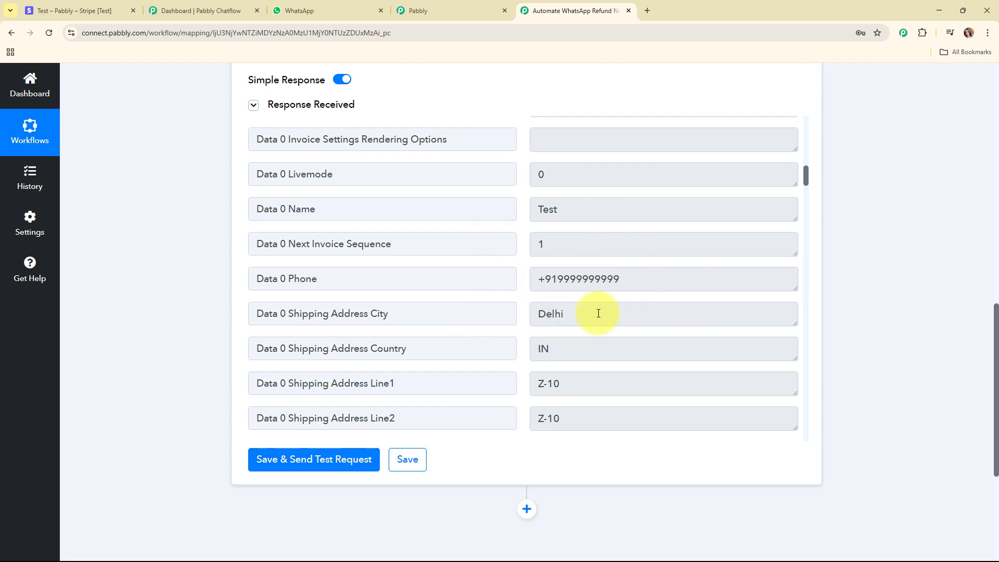
pyautogui.scroll(5, 834, 350)
pyautogui.scroll(4, 842, 362)
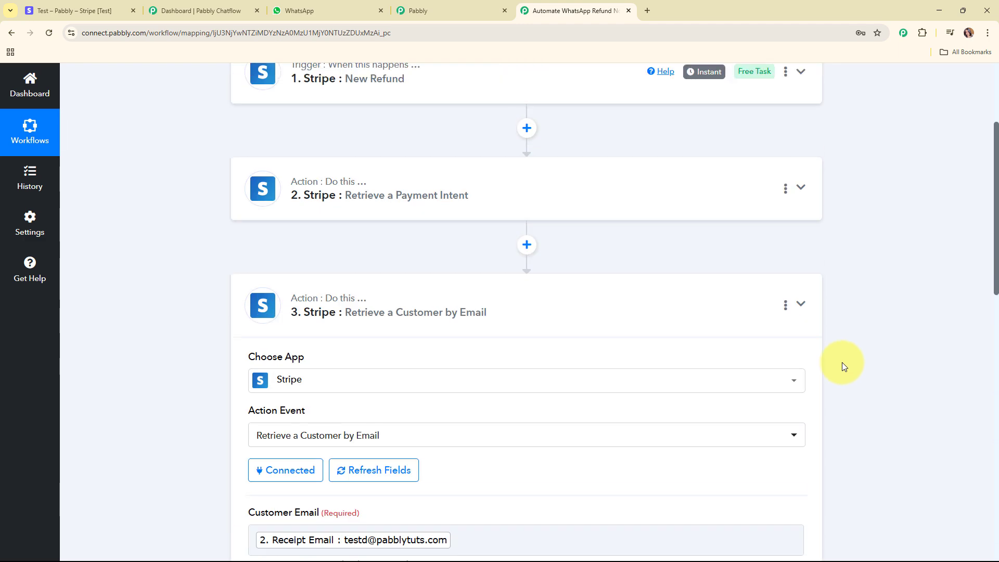
pyautogui.click(805, 307)
pyautogui.scroll(-1, 807, 312)
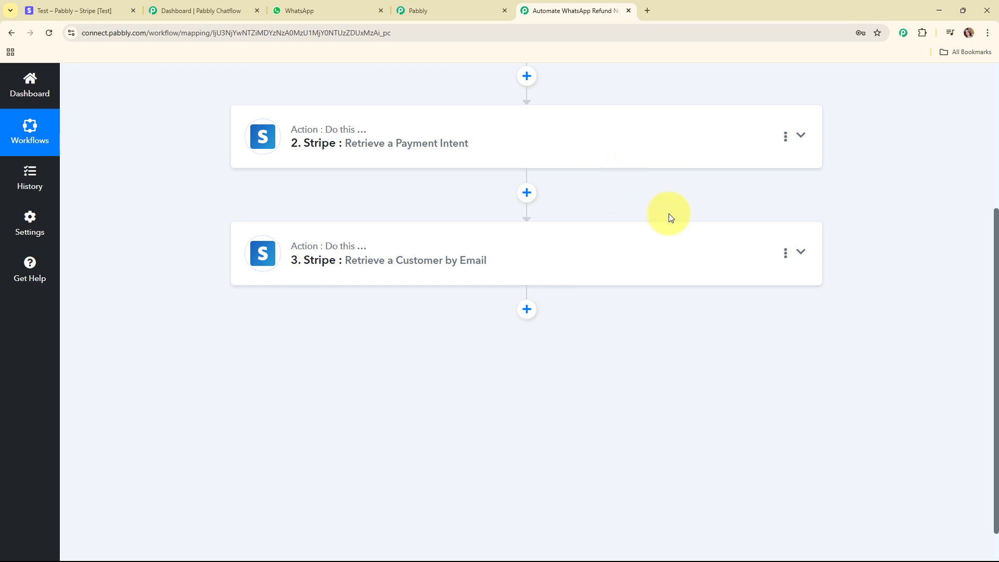
# Step: Switch to Pabbly Chatflow and open the Templates List to view the four approved templates
pyautogui.click(214, 11)
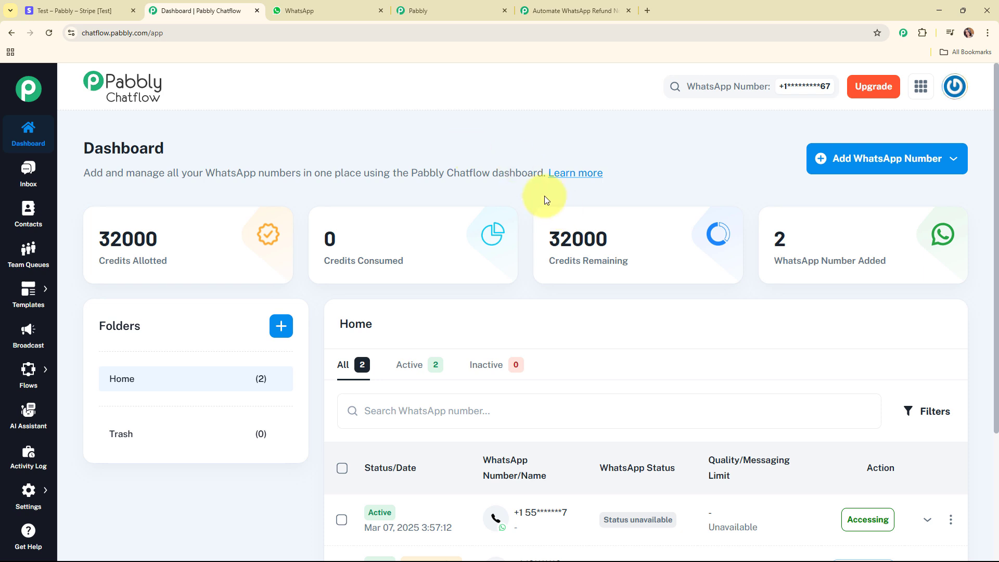
pyautogui.moveTo(36, 294)
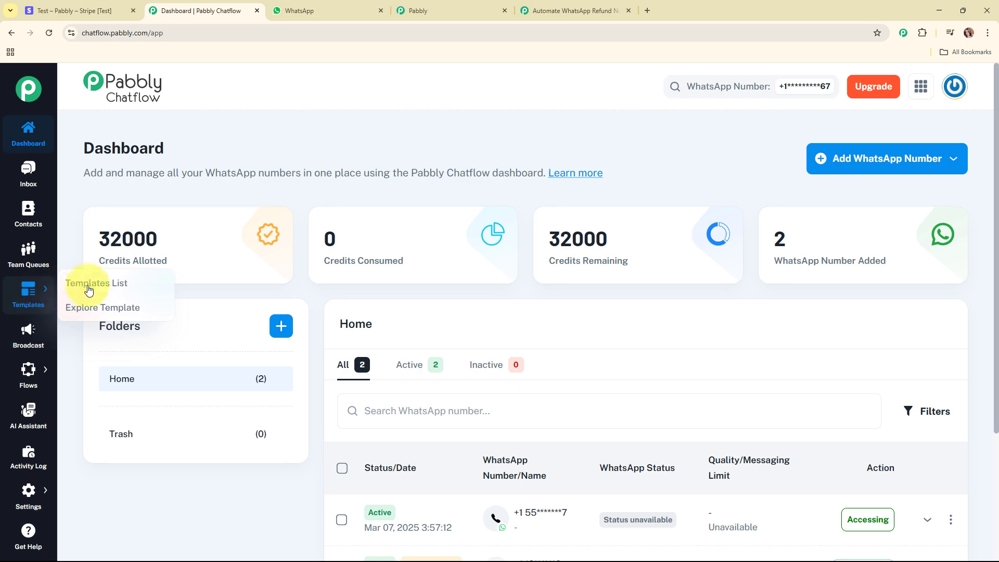
pyautogui.click(89, 287)
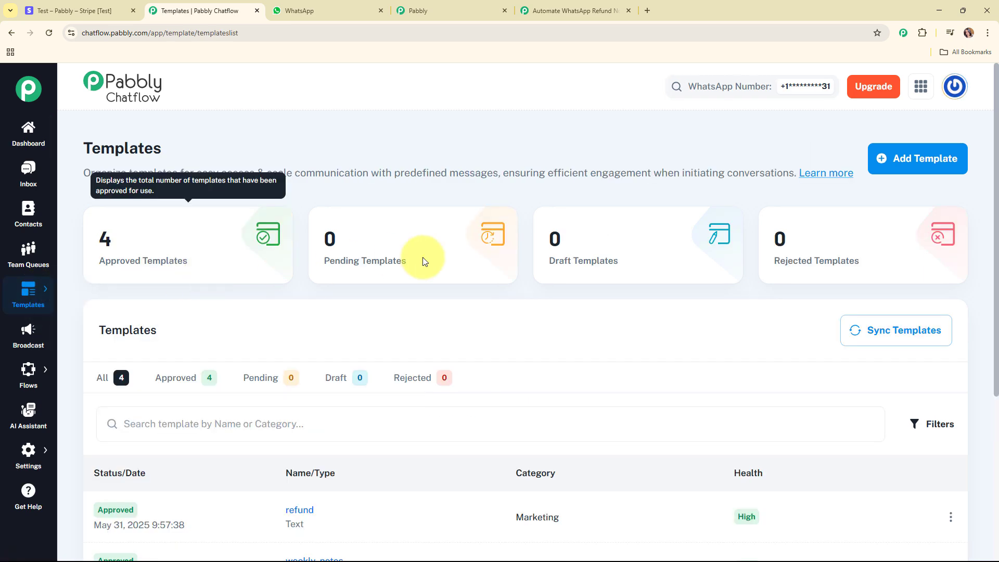
pyautogui.scroll(-4, 545, 260)
pyautogui.scroll(-1, 545, 260)
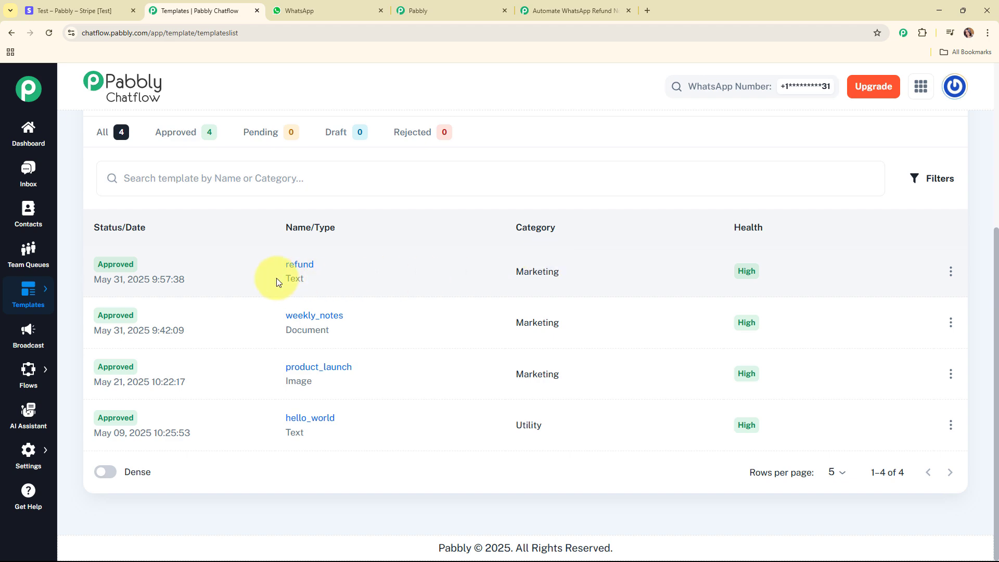
# Step: Preview the refund template's text with its customer-name and product placeholders, then close it
pyautogui.click(294, 265)
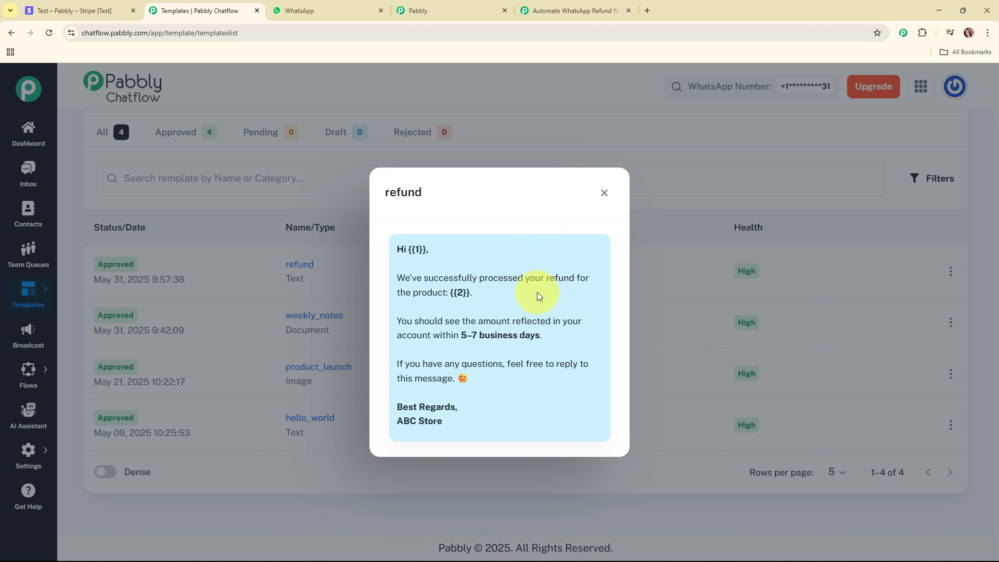
pyautogui.click(605, 193)
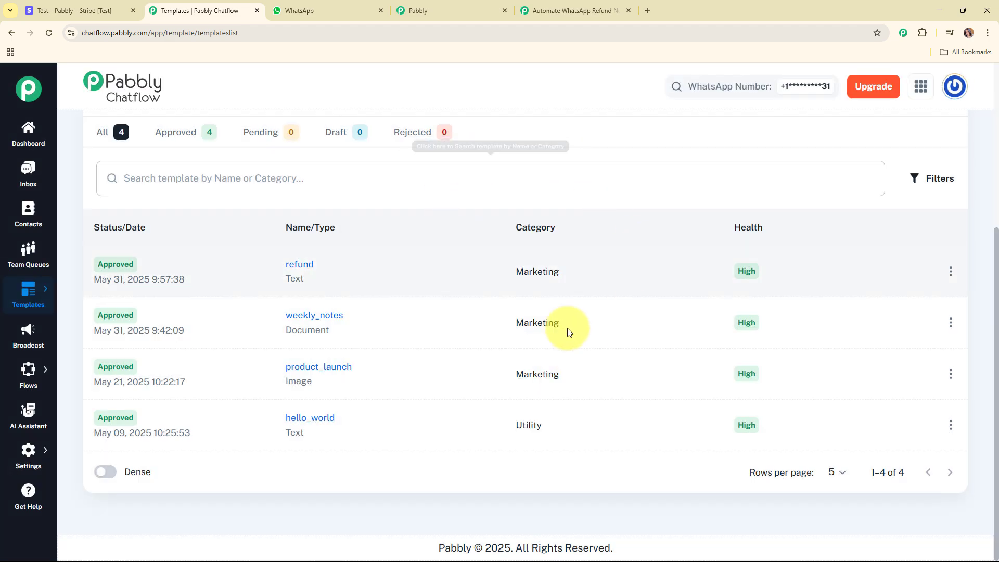
# Step: Add a Pabbly Chatflow 'Send Template Message' step after the customer lookup
pyautogui.click(588, 9)
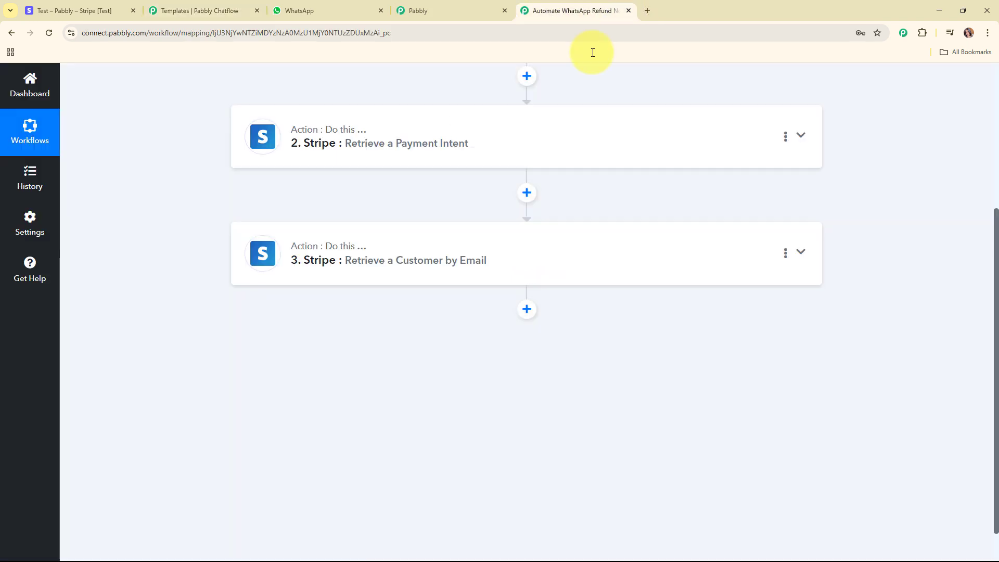
pyautogui.click(526, 310)
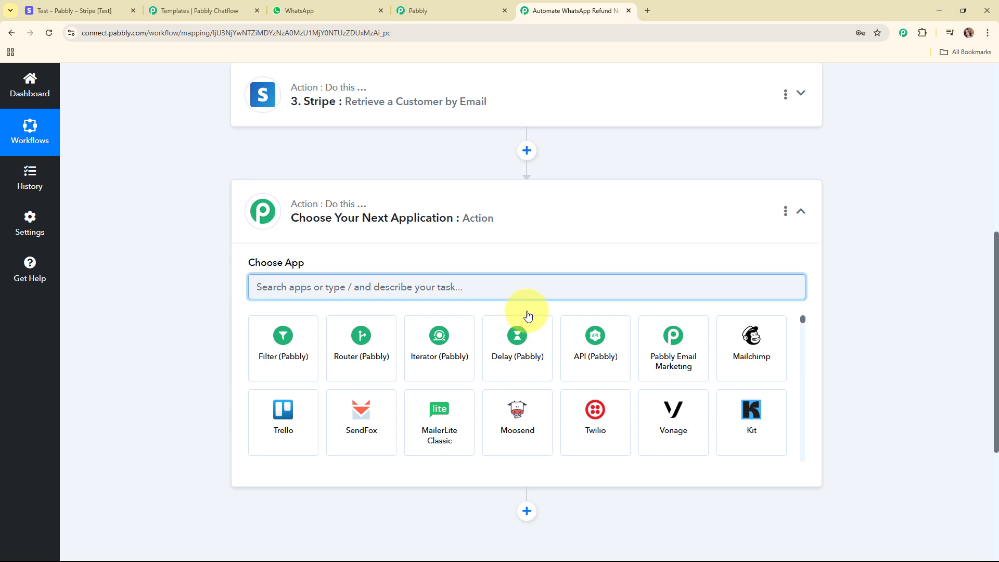
pyautogui.write('chatfl')
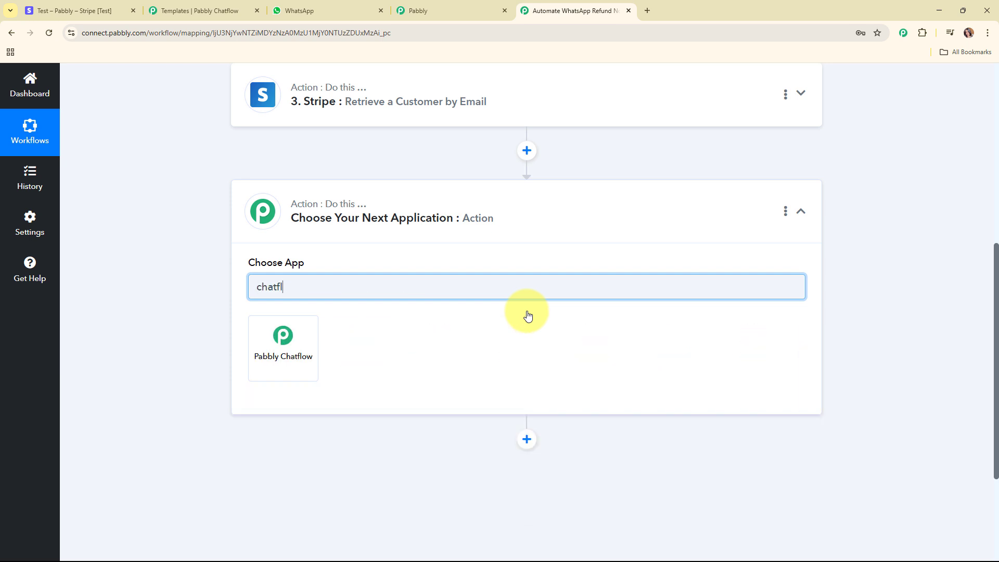
pyautogui.write('ow')
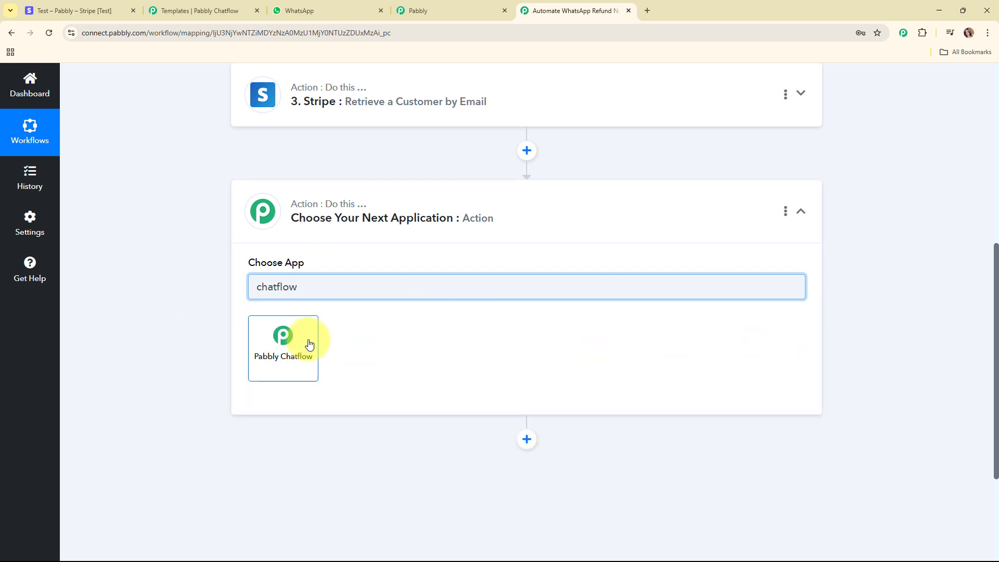
pyautogui.click(309, 343)
pyautogui.click(307, 341)
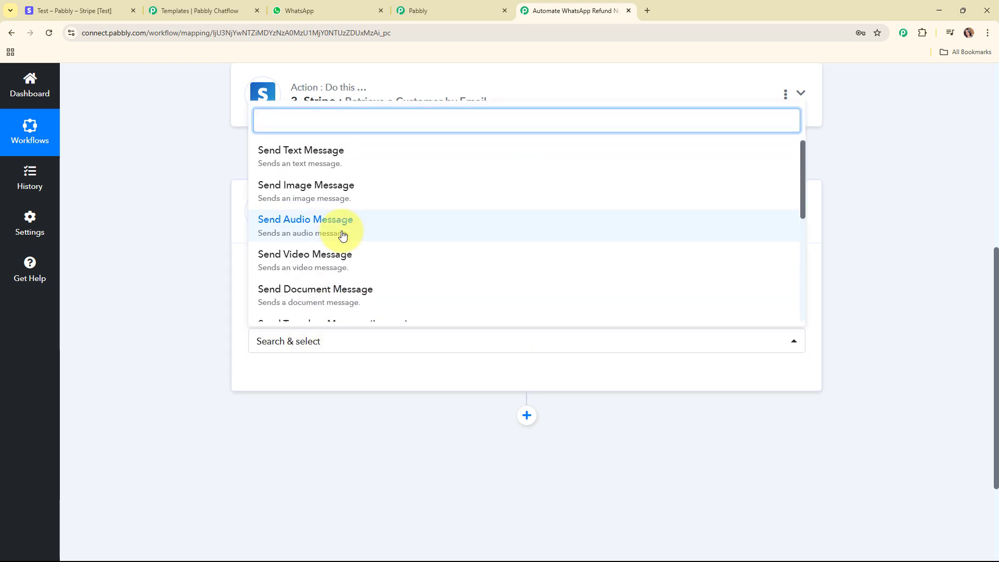
pyautogui.scroll(-4, 343, 235)
pyautogui.click(324, 156)
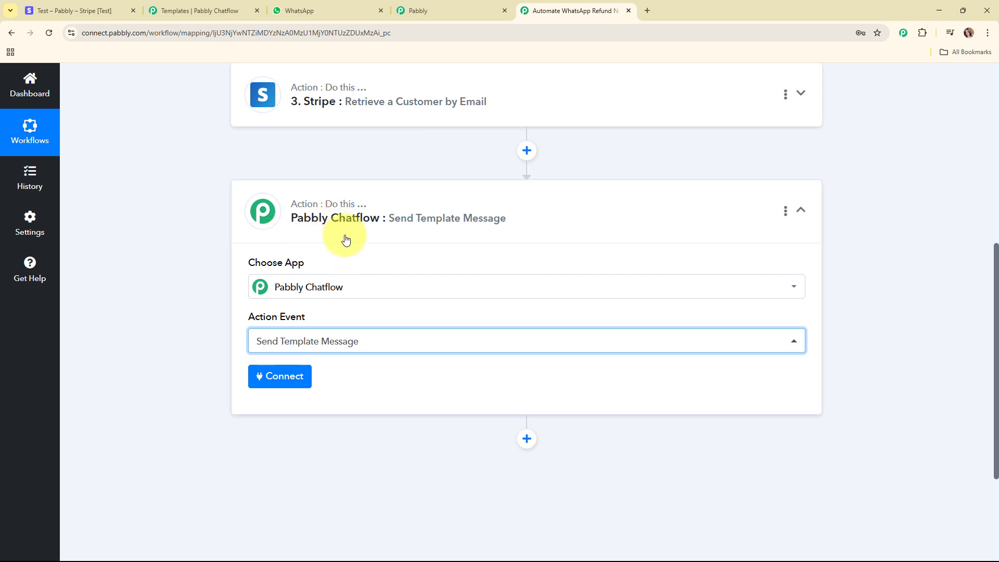
# Step: Start a new Chatflow connection (Pabbly Chatflow #34) and read the API token instructions
pyautogui.click(300, 382)
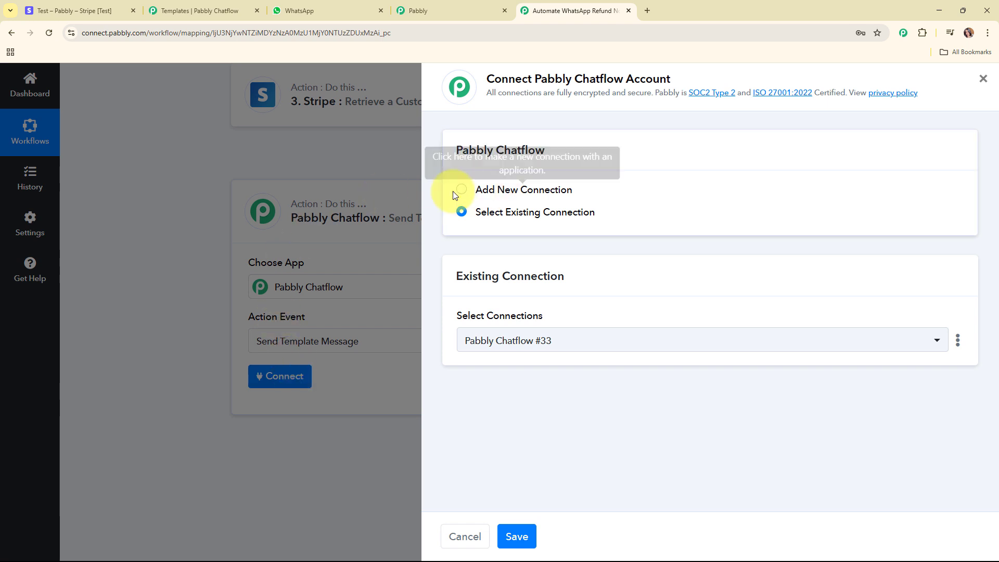
pyautogui.click(460, 192)
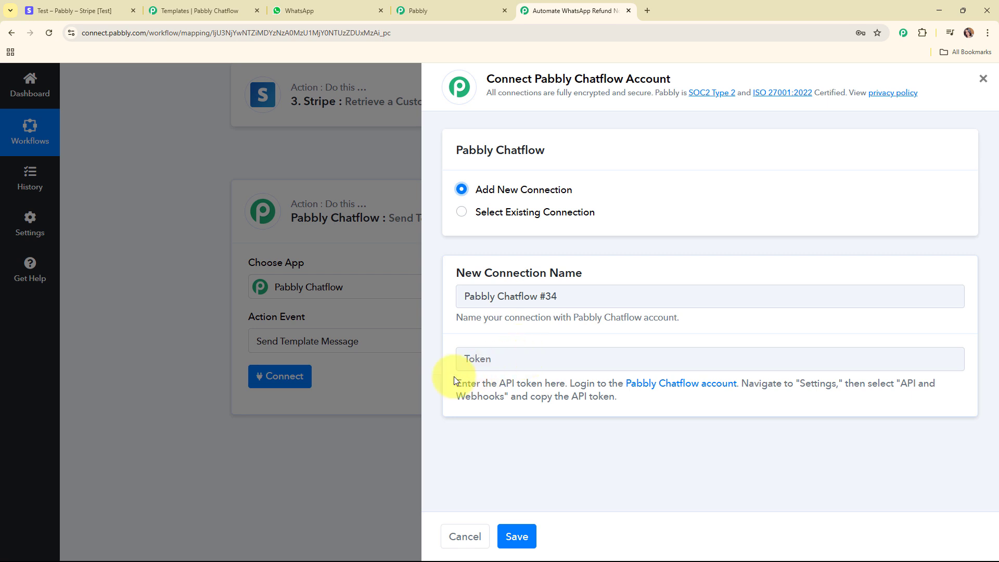
pyautogui.moveTo(441, 381); pyautogui.dragTo(745, 397)
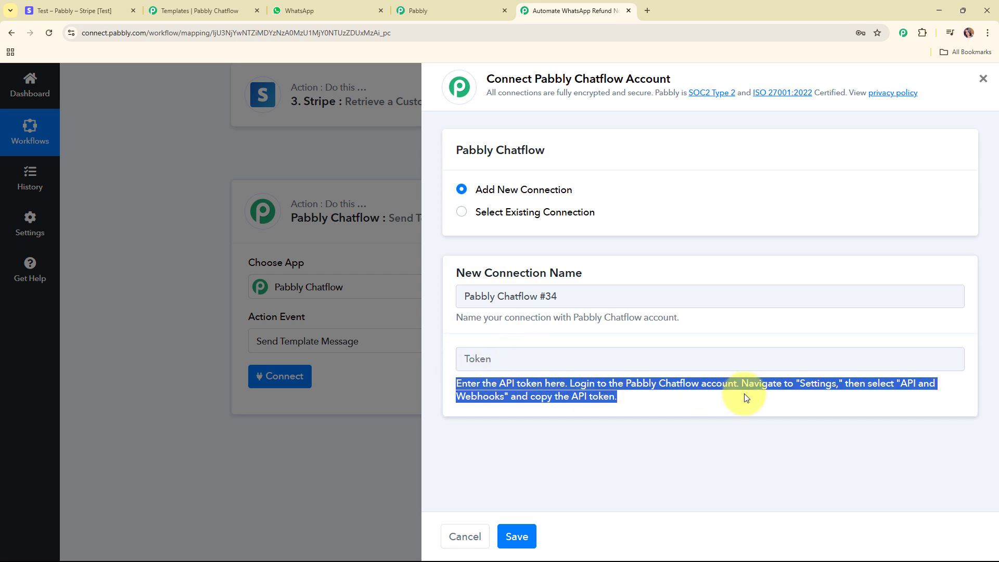
# Step: Generate a new API token in Chatflow's API & Webhooks settings and copy it for the token field
pyautogui.click(166, 9)
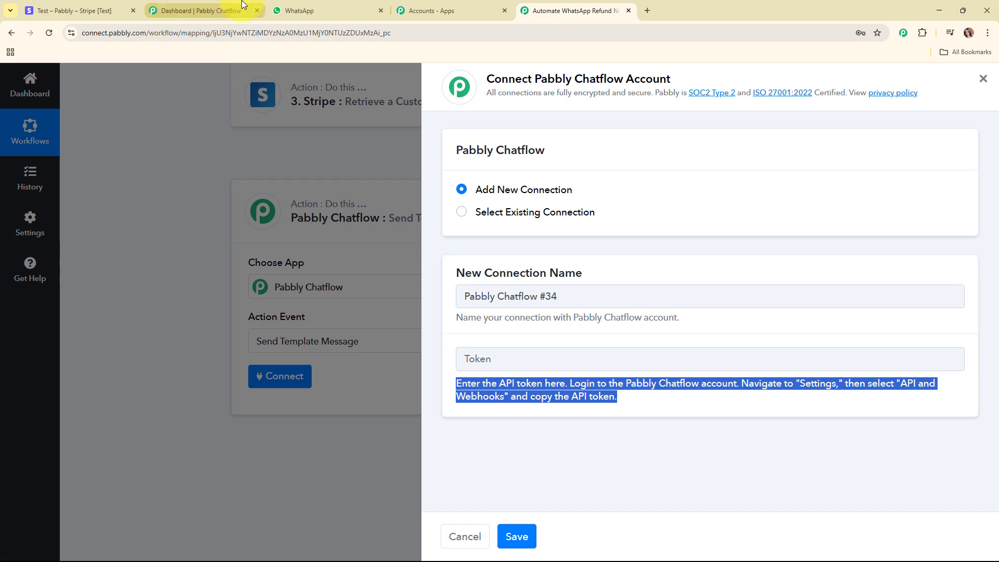
pyautogui.scroll(-2, 329, 245)
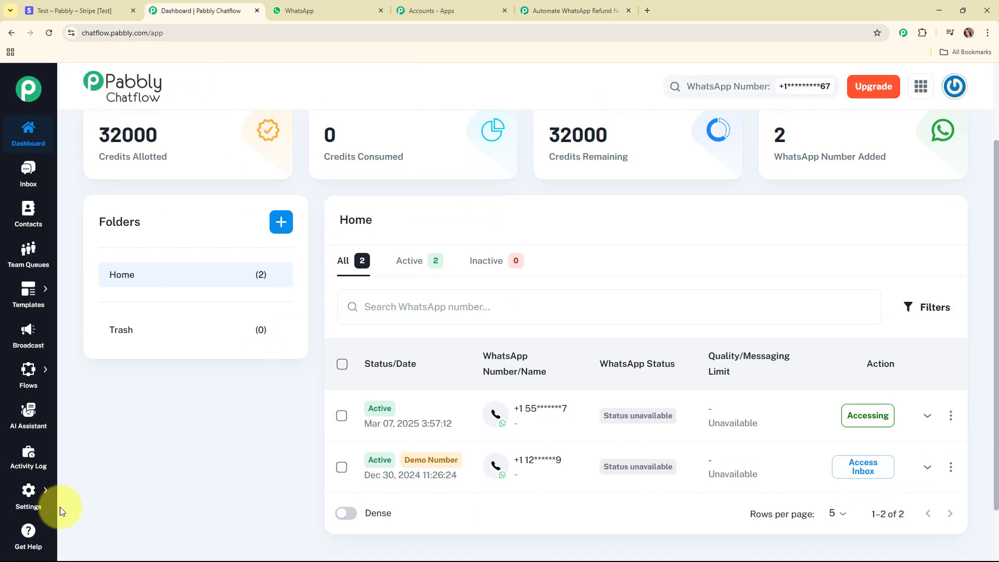
pyautogui.moveTo(27, 495)
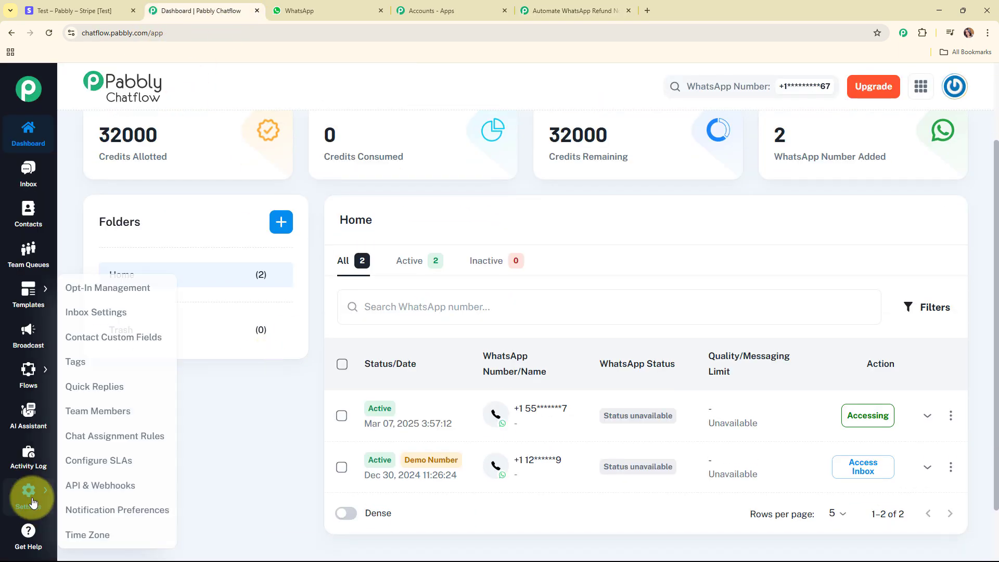
pyautogui.click(138, 486)
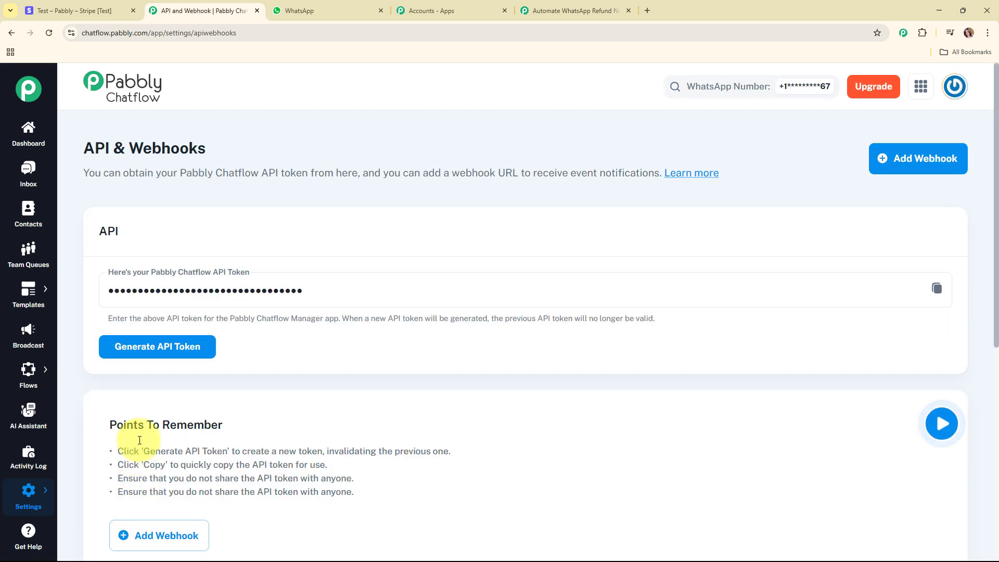
pyautogui.click(174, 348)
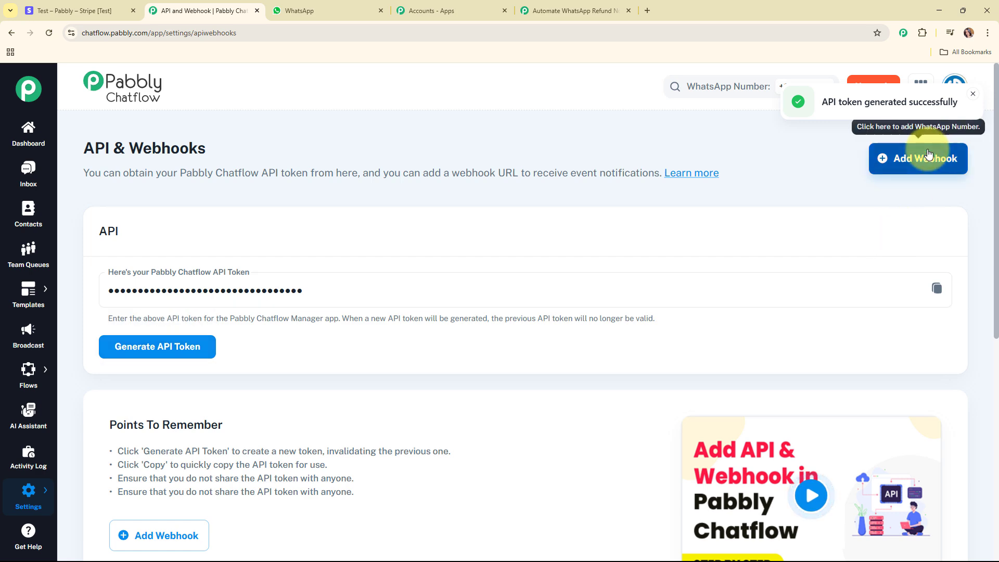
pyautogui.click(936, 291)
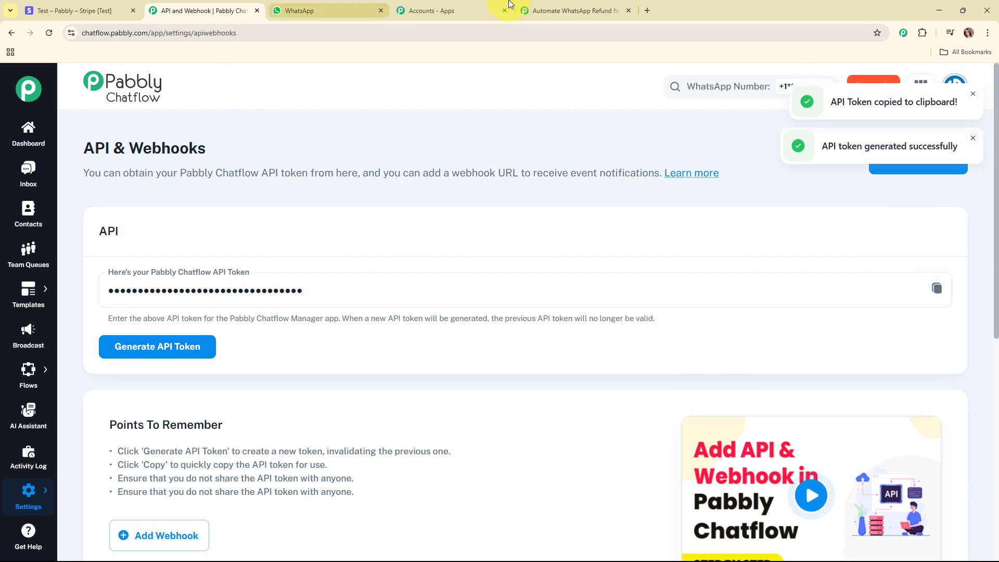
pyautogui.click(572, 10)
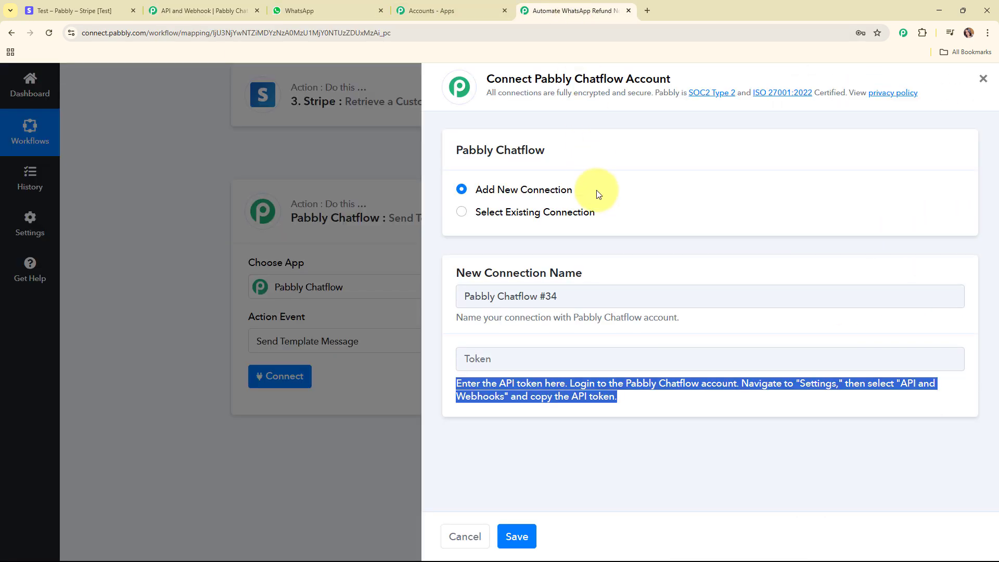
pyautogui.rightClick(531, 359)
# Step: Paste the API token, save the Pabbly Chatflow #34 connection, and start filling Recipient Mobile Number
pyautogui.click(577, 240)
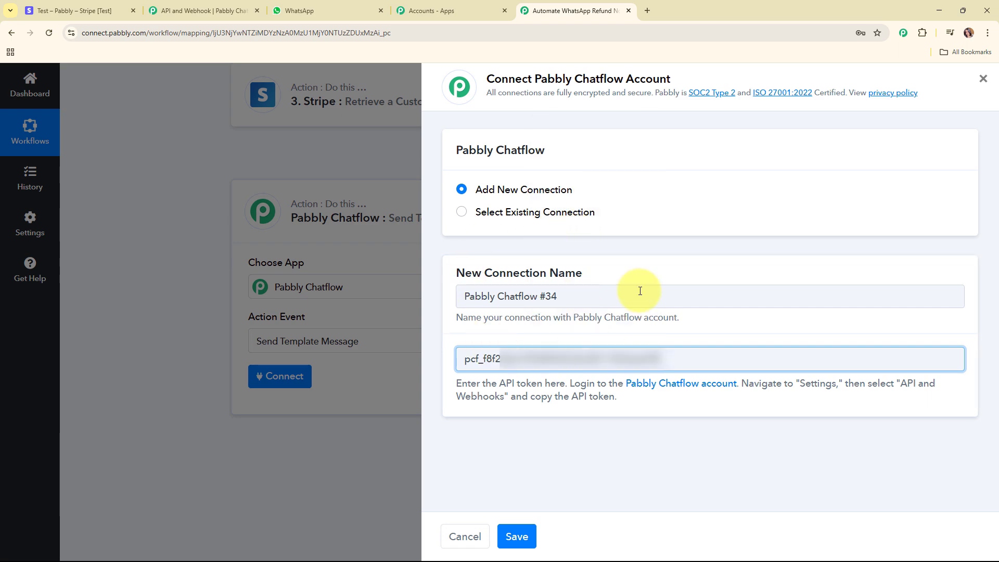
pyautogui.click(516, 541)
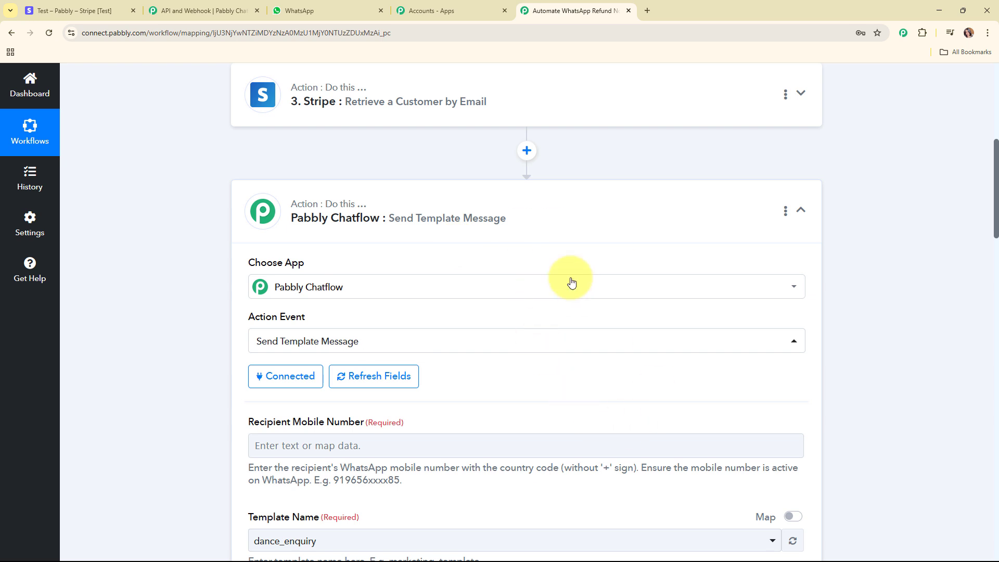
pyautogui.scroll(-4, 556, 382)
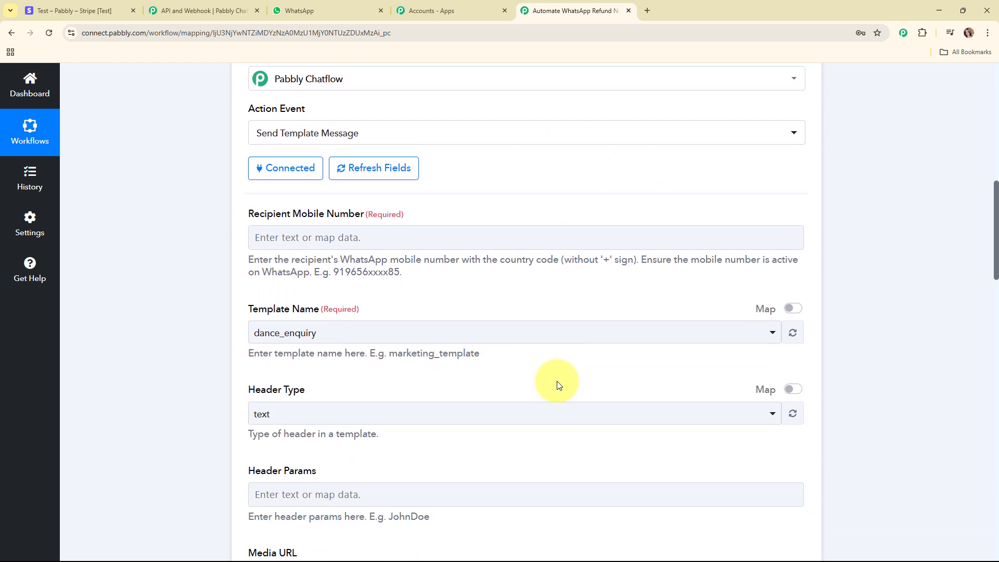
pyautogui.scroll(-1, 528, 255)
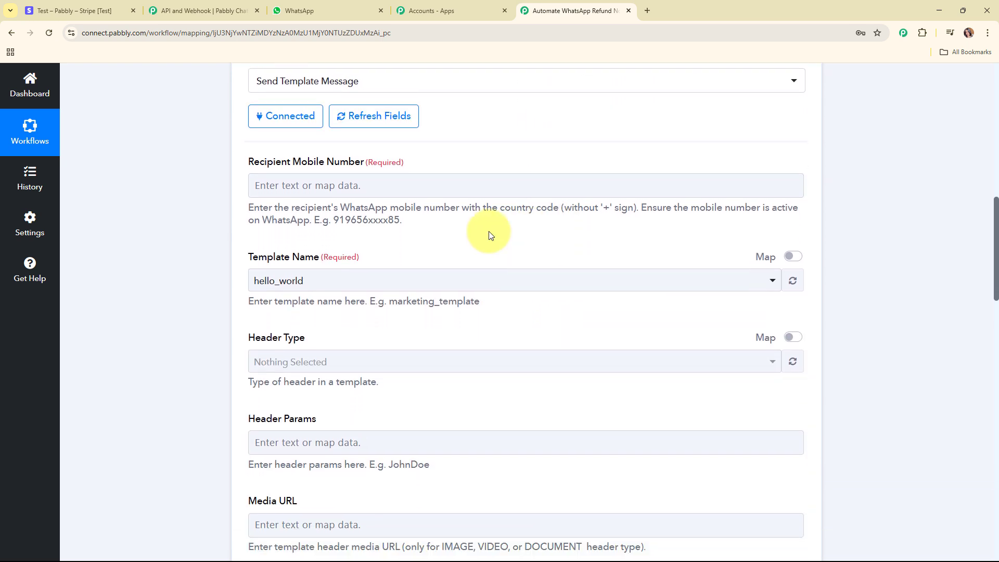
pyautogui.click(325, 180)
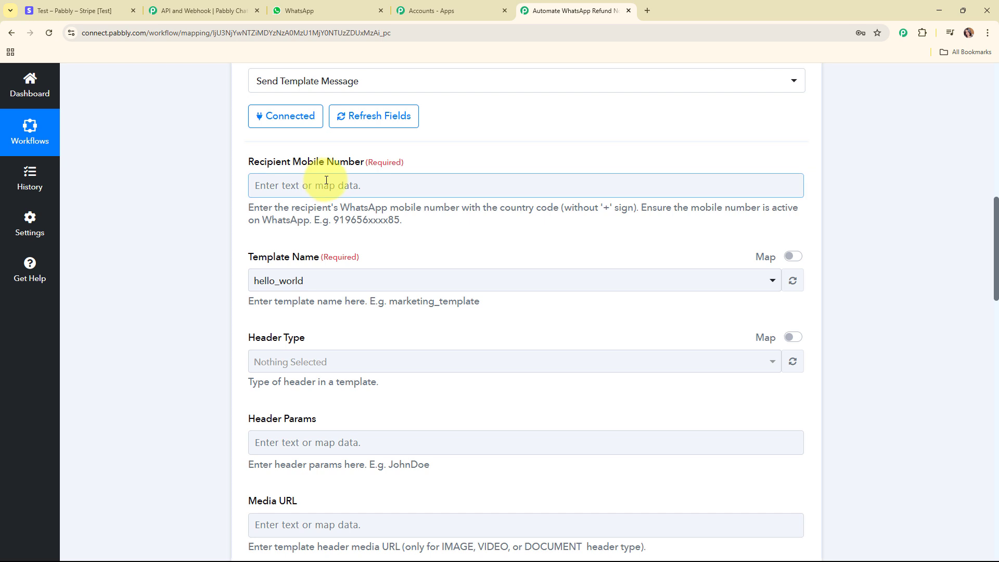
pyautogui.click(326, 180)
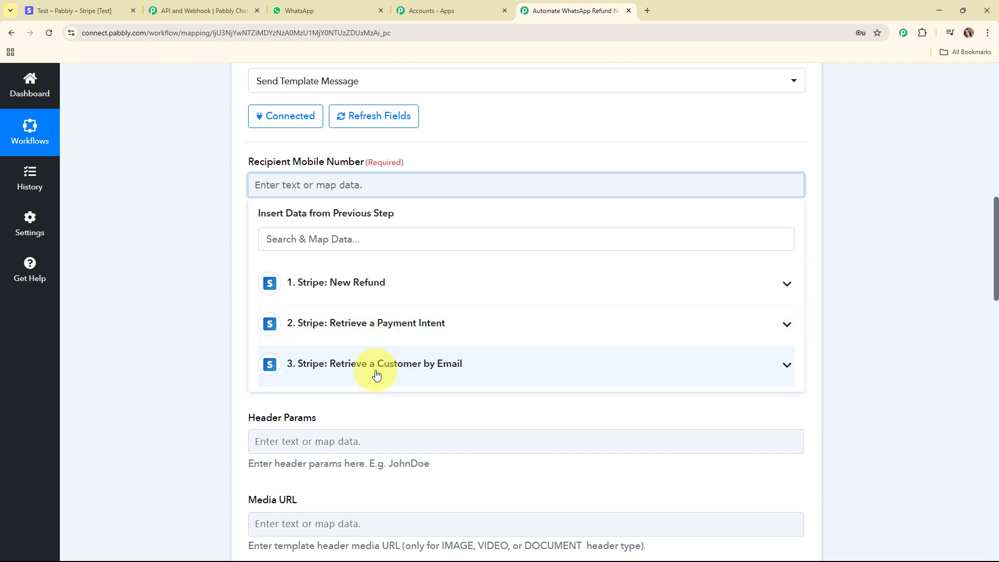
# Step: Map step 3's 'Data 0 Phone' into Recipient Mobile Number
pyautogui.click(340, 237)
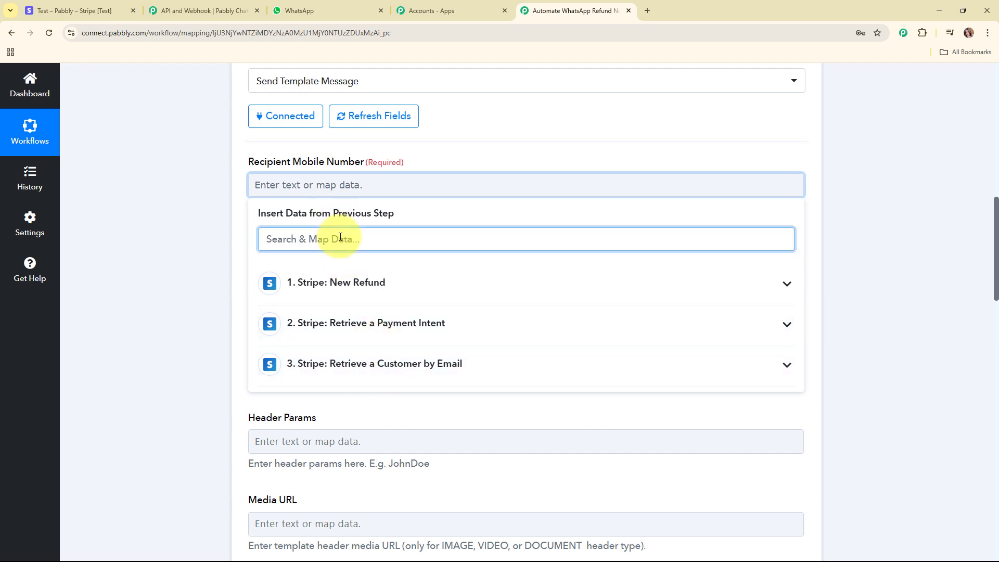
pyautogui.write('pho')
pyautogui.click(289, 381)
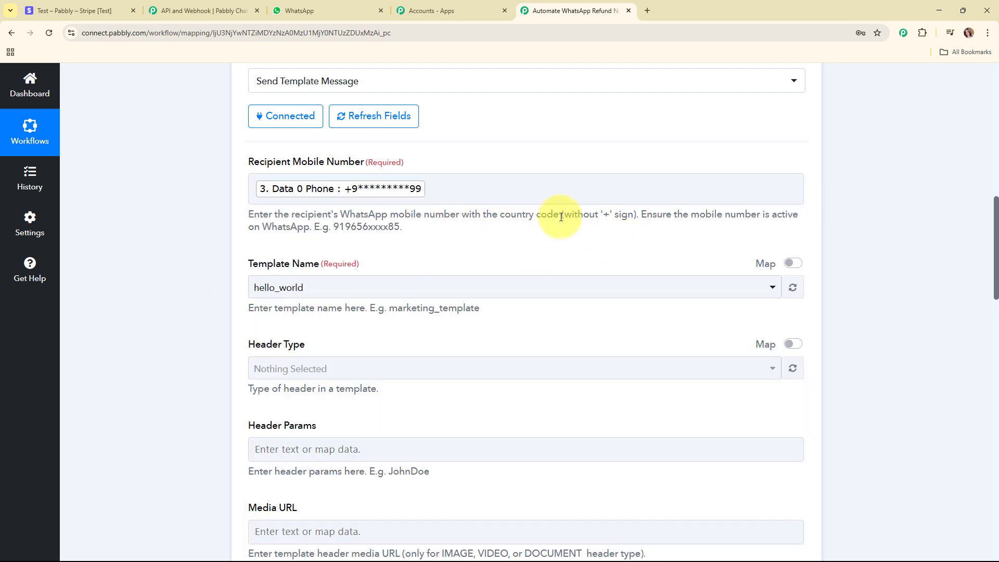
pyautogui.moveTo(563, 215); pyautogui.dragTo(686, 220)
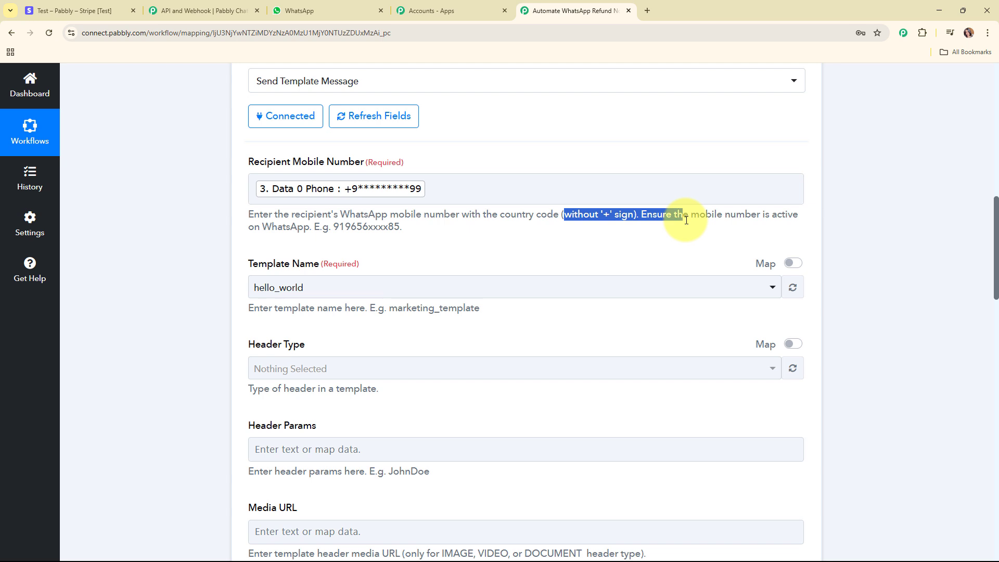
pyautogui.click(707, 229)
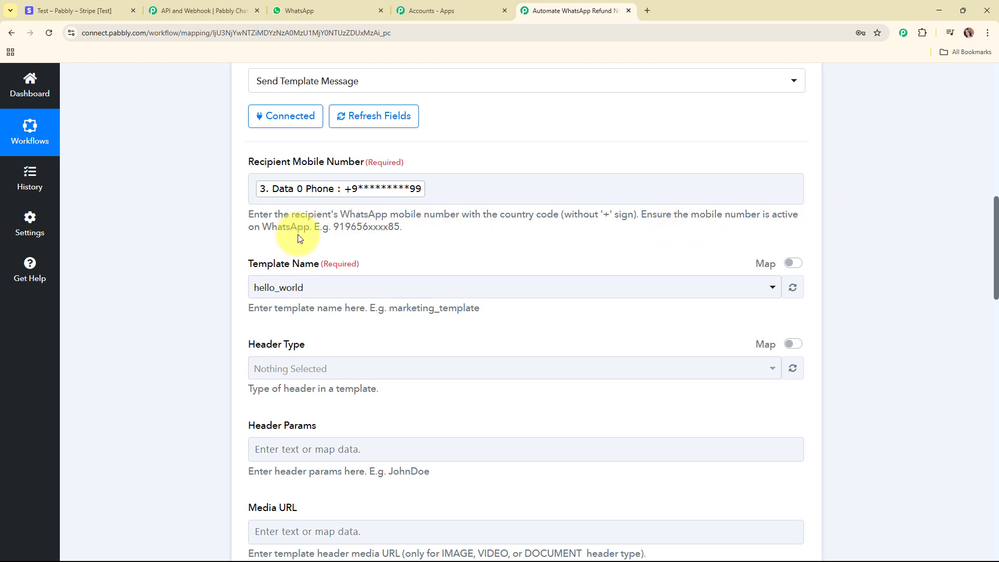
pyautogui.click(350, 185)
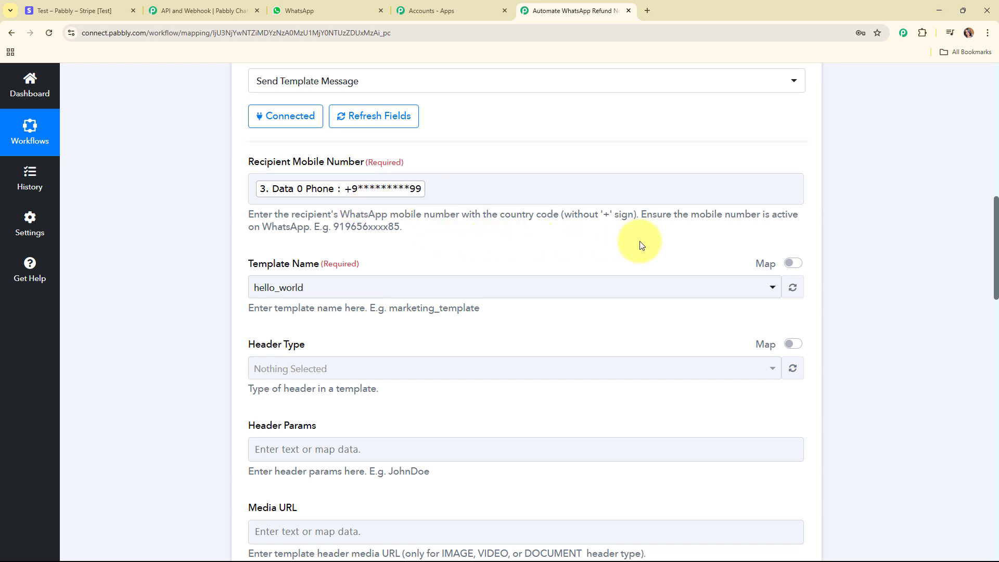
pyautogui.scroll(-3, 641, 246)
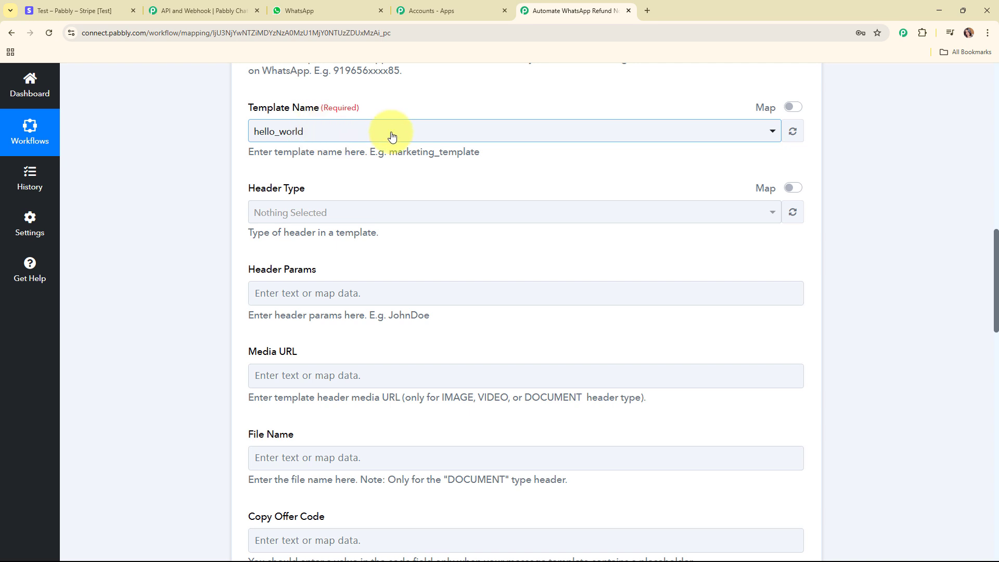
# Step: Choose the refund template and set Header Type to text, revealing the body parameters
pyautogui.click(481, 131)
pyautogui.click(333, 267)
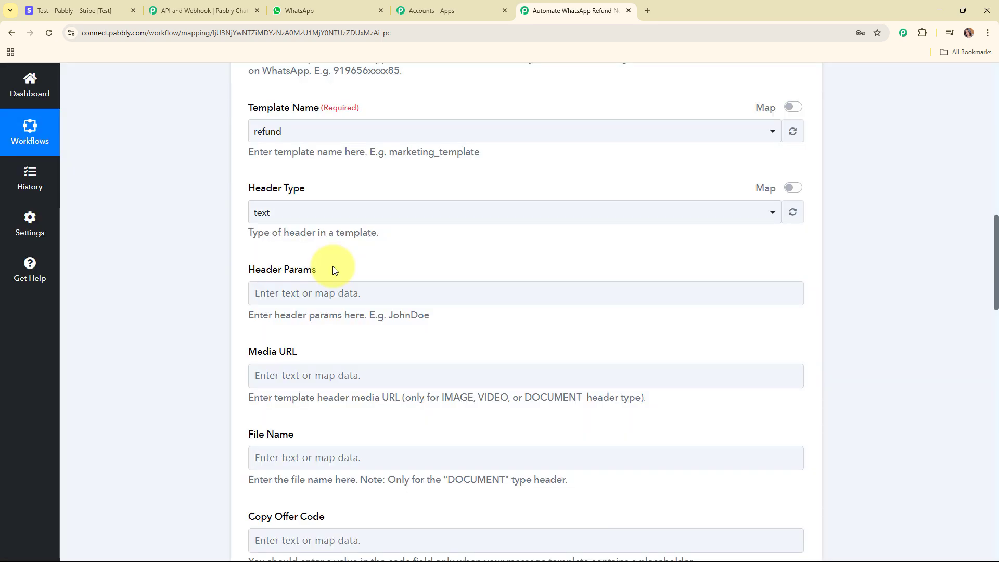
pyautogui.scroll(-1, 557, 239)
pyautogui.click(356, 161)
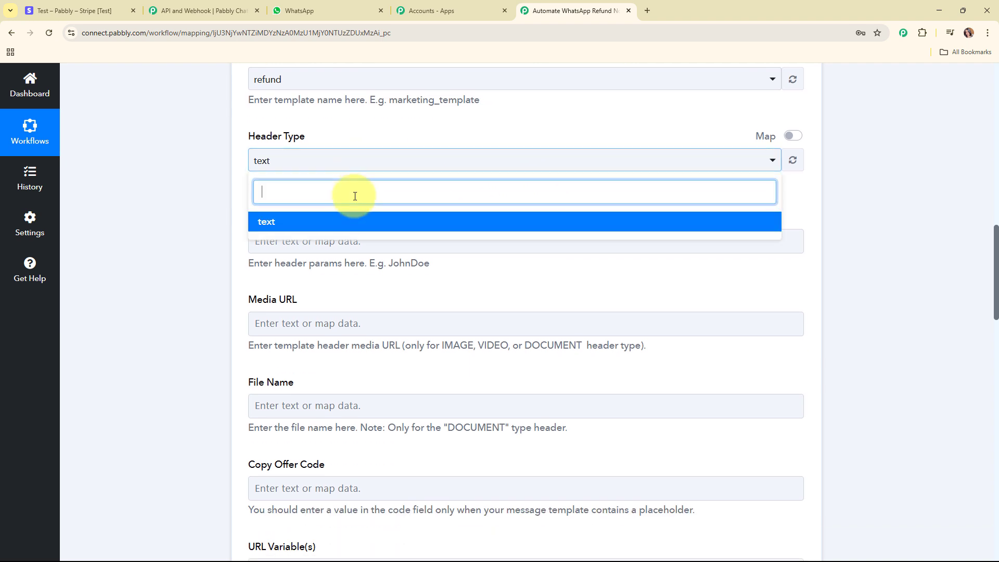
pyautogui.click(348, 228)
pyautogui.scroll(-1, 520, 218)
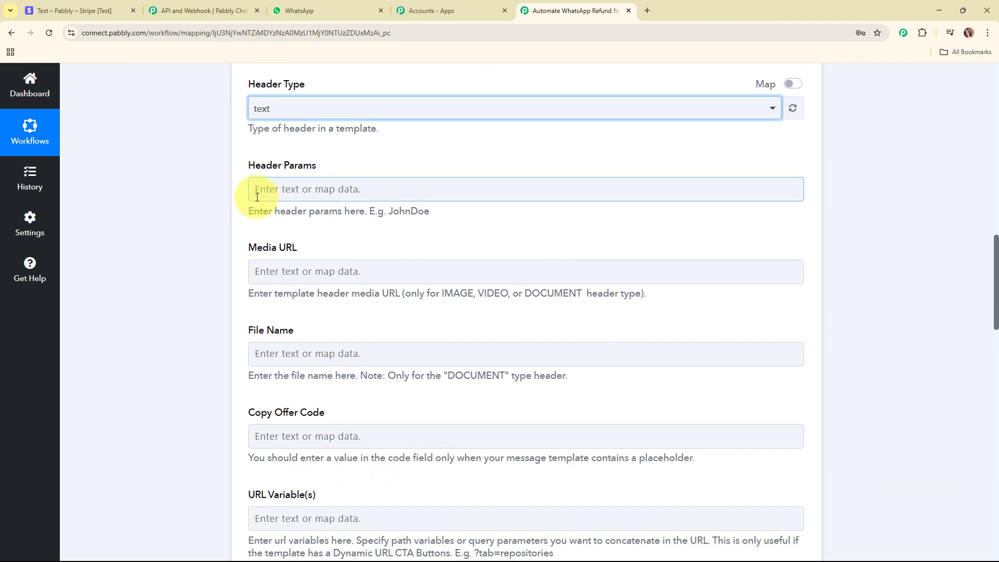
pyautogui.click(334, 270)
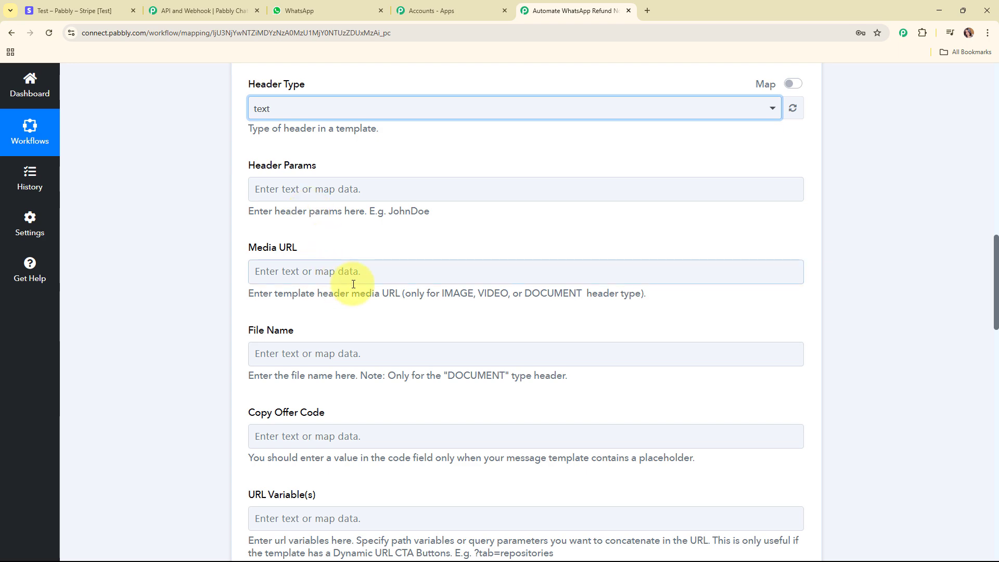
pyautogui.scroll(-6, 644, 256)
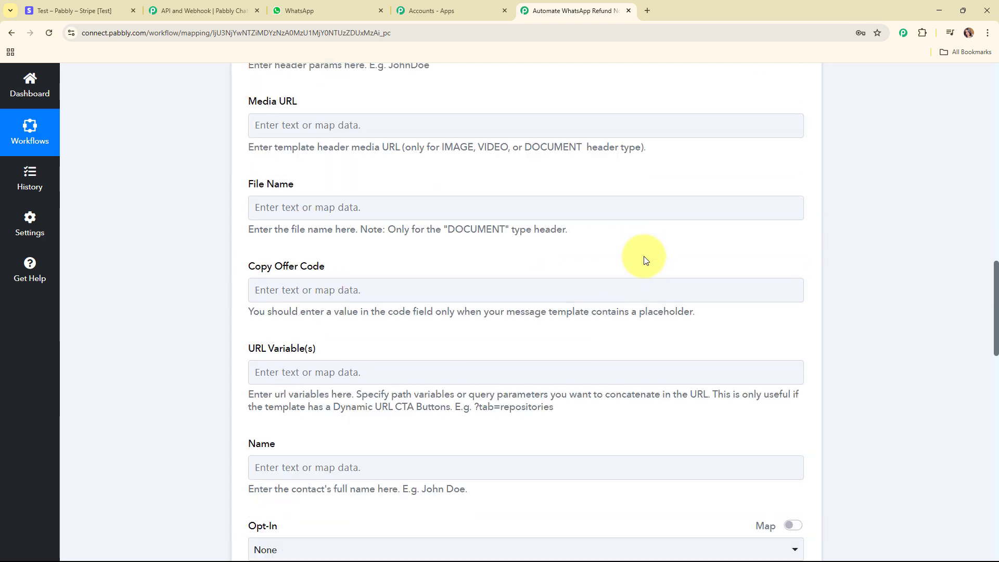
pyautogui.scroll(-3, 643, 256)
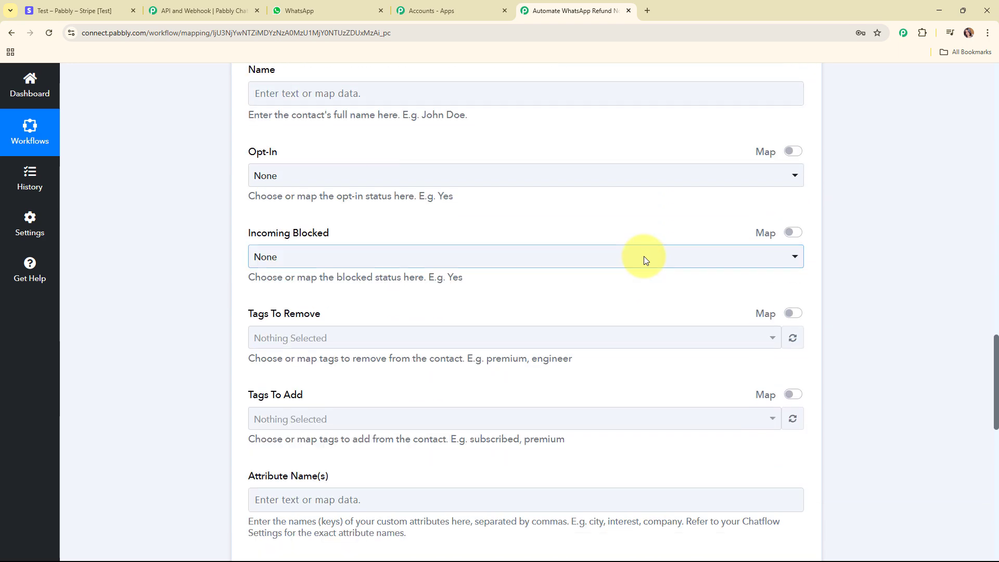
pyautogui.scroll(-3, 607, 234)
pyautogui.scroll(-5, 607, 234)
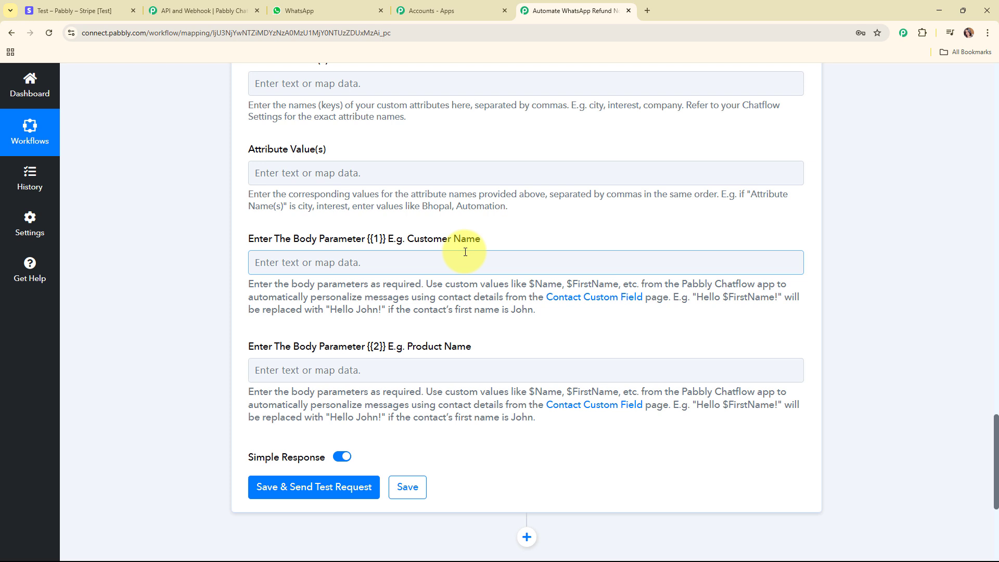
# Step: Map Body Parameter {{1}} (Customer Name) to the Stripe 'Data 2 Shipping Name'
pyautogui.click(306, 263)
pyautogui.click(370, 318)
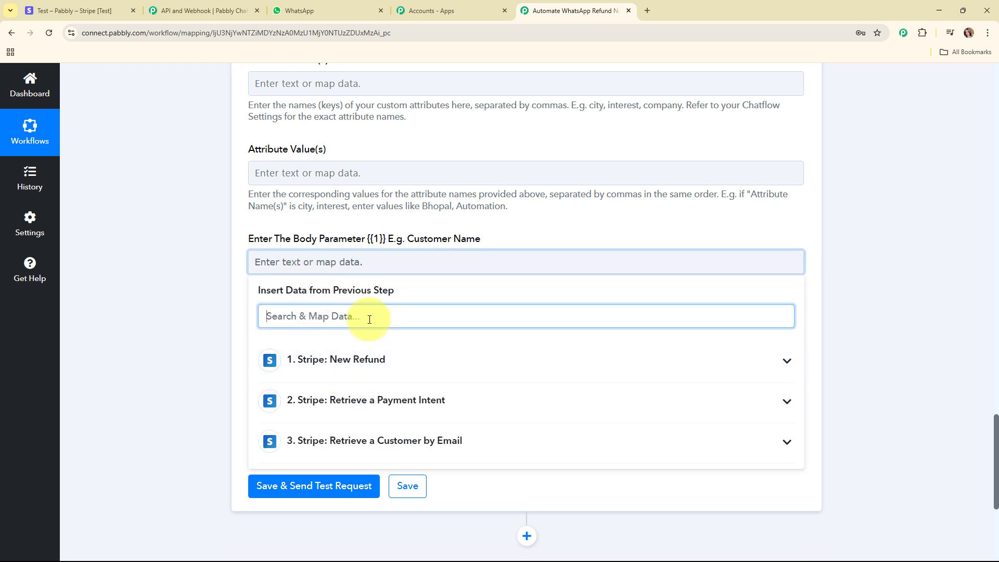
pyautogui.write('dem')
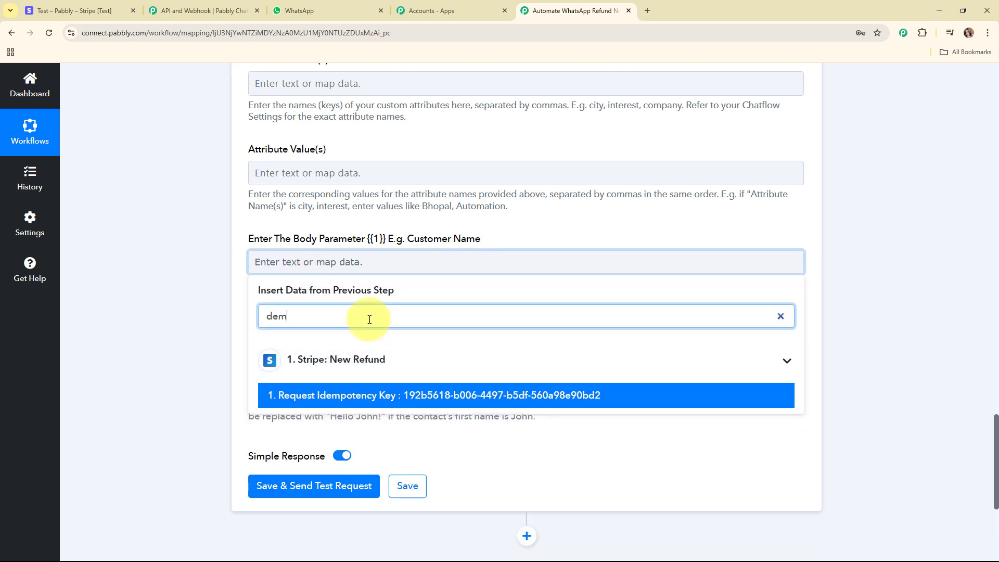
pyautogui.press('BackSpace')
pyautogui.press('BackSpace')
pyautogui.press('BackSpace')
pyautogui.write('nam')
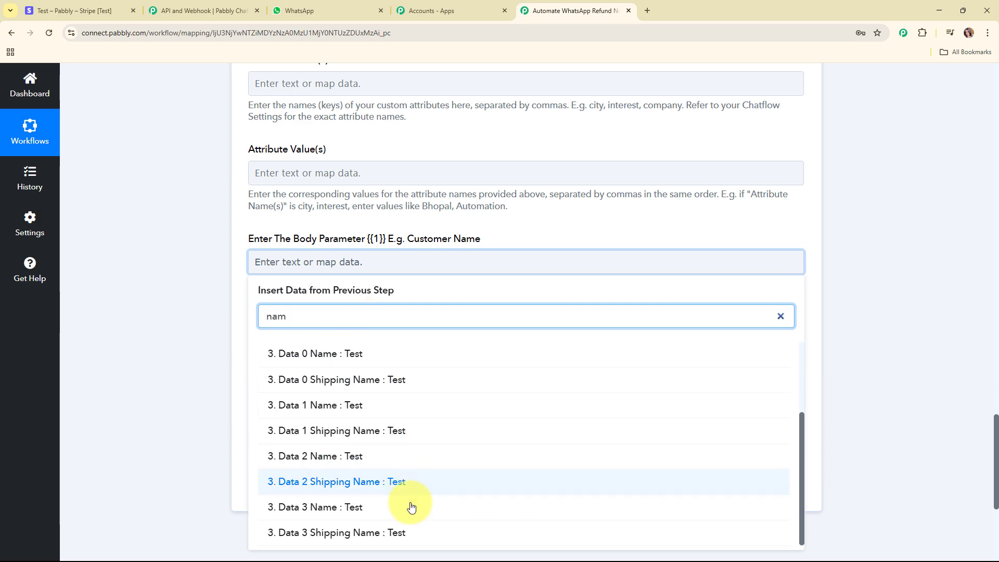
pyautogui.click(404, 482)
pyautogui.scroll(-2, 405, 486)
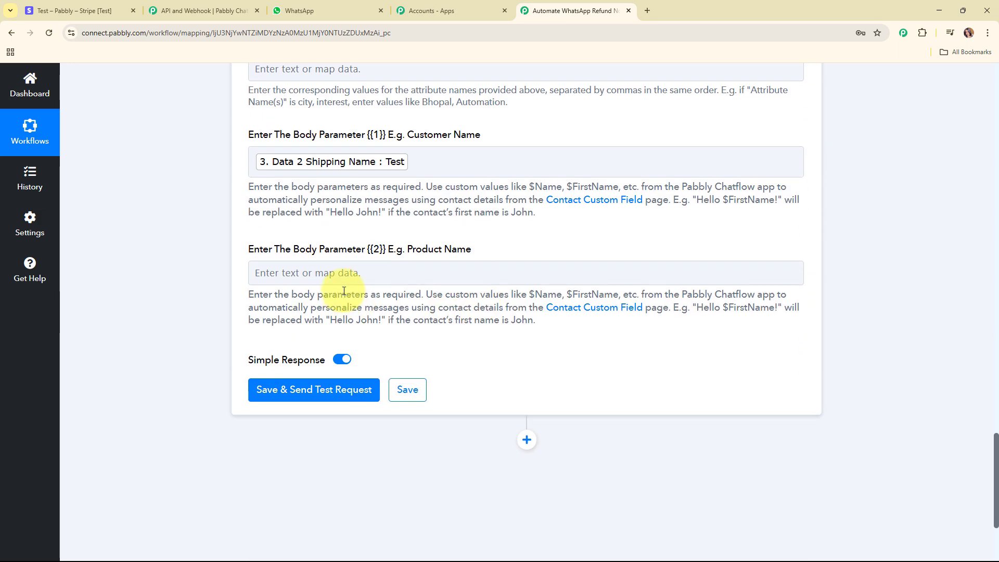
# Step: Map Body Parameter {{2}} (Product Name) to step 2's 'Charges Data 0 Description'
pyautogui.click(345, 270)
pyautogui.scroll(-3, 581, 356)
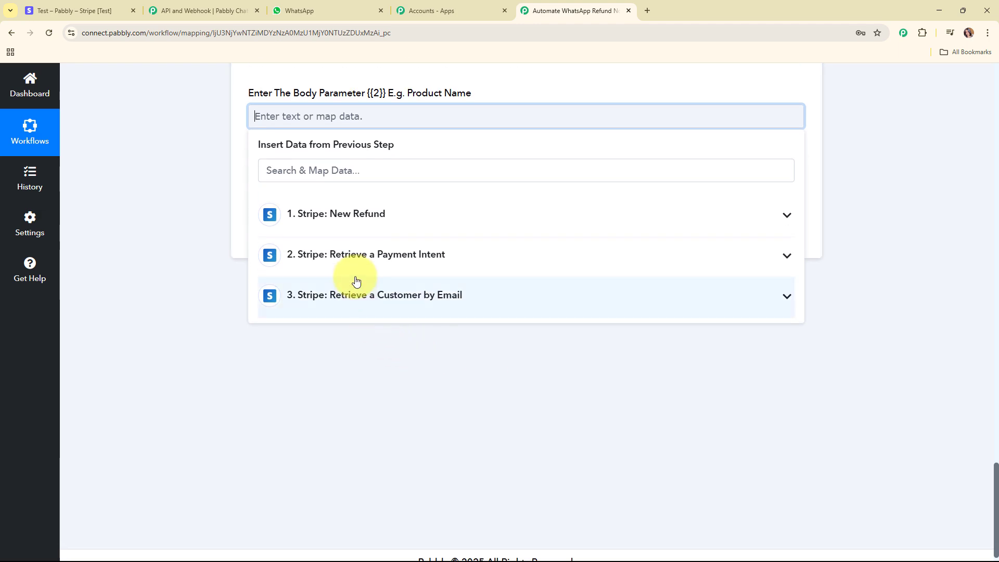
pyautogui.click(385, 168)
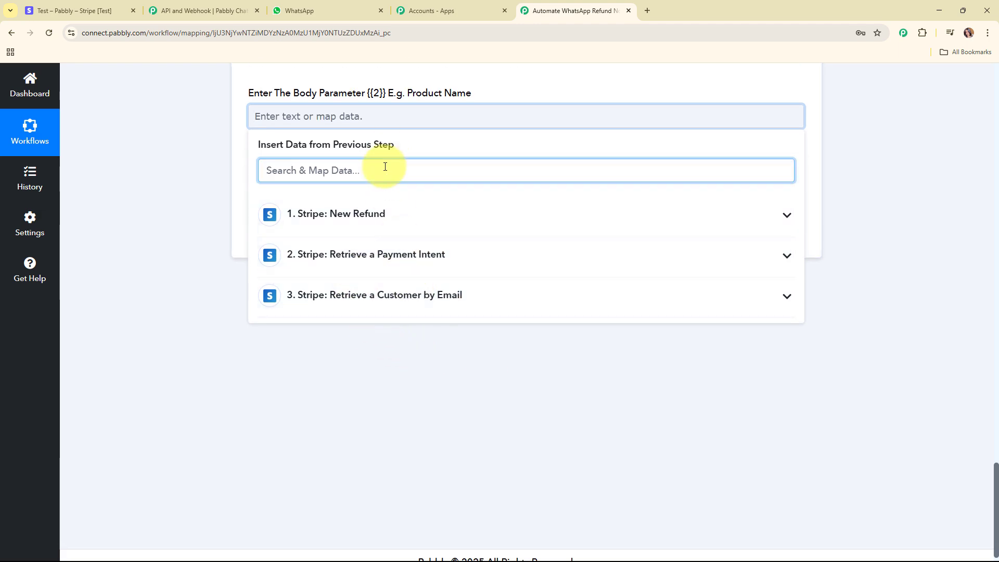
pyautogui.write('desc')
pyautogui.click(398, 277)
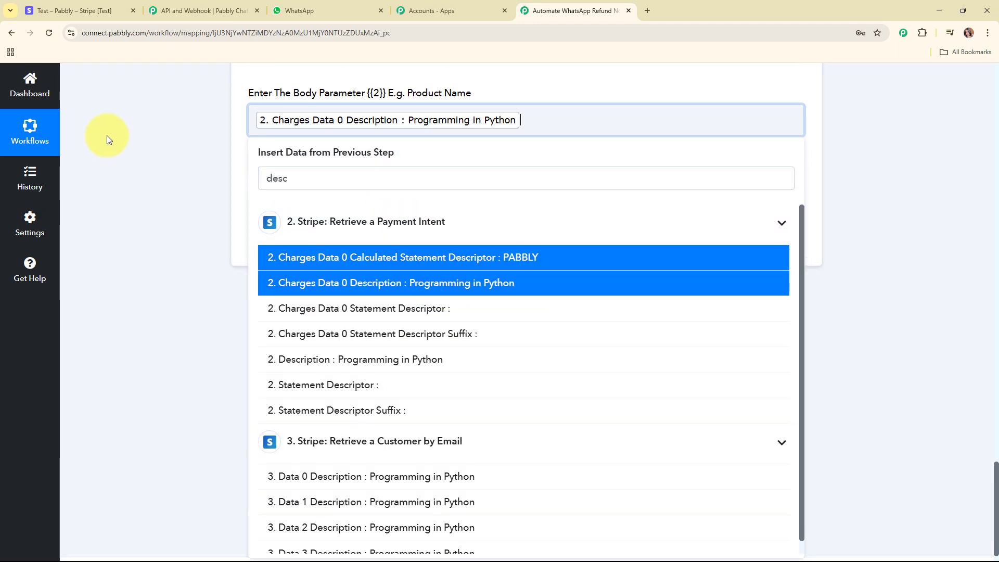
pyautogui.click(107, 135)
pyautogui.scroll(3, 647, 230)
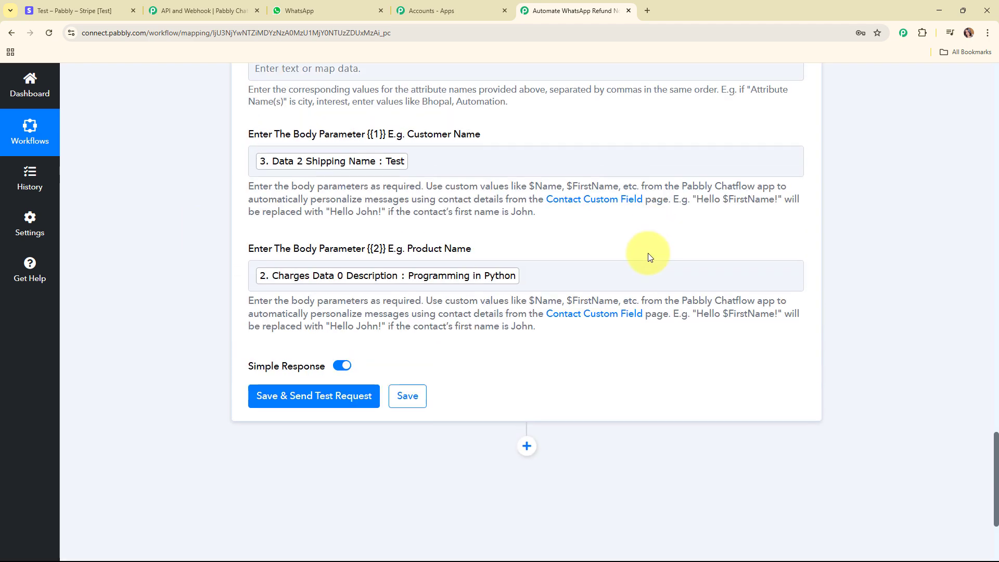
pyautogui.scroll(-1, 647, 253)
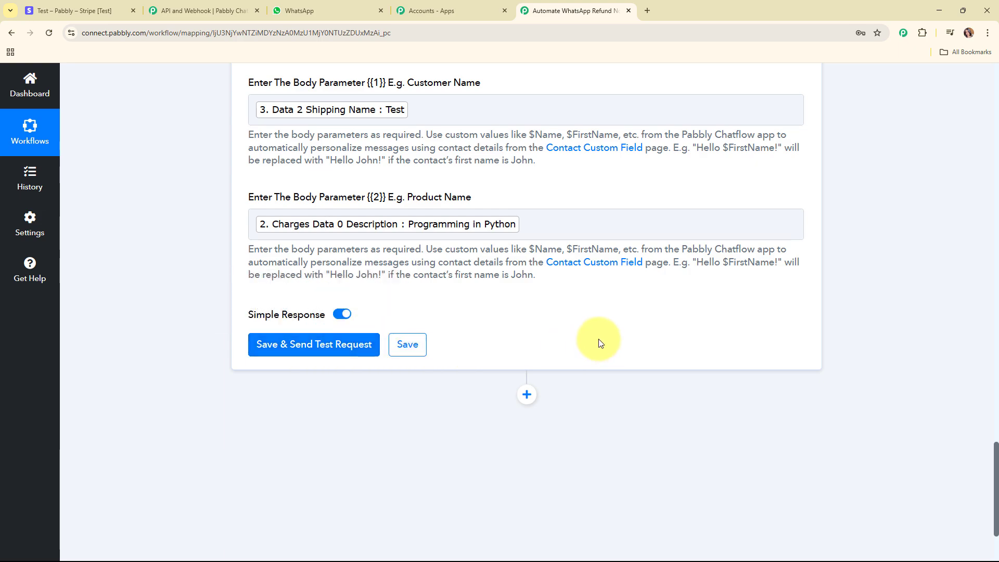
pyautogui.scroll(8, 597, 338)
pyautogui.scroll(20, 597, 340)
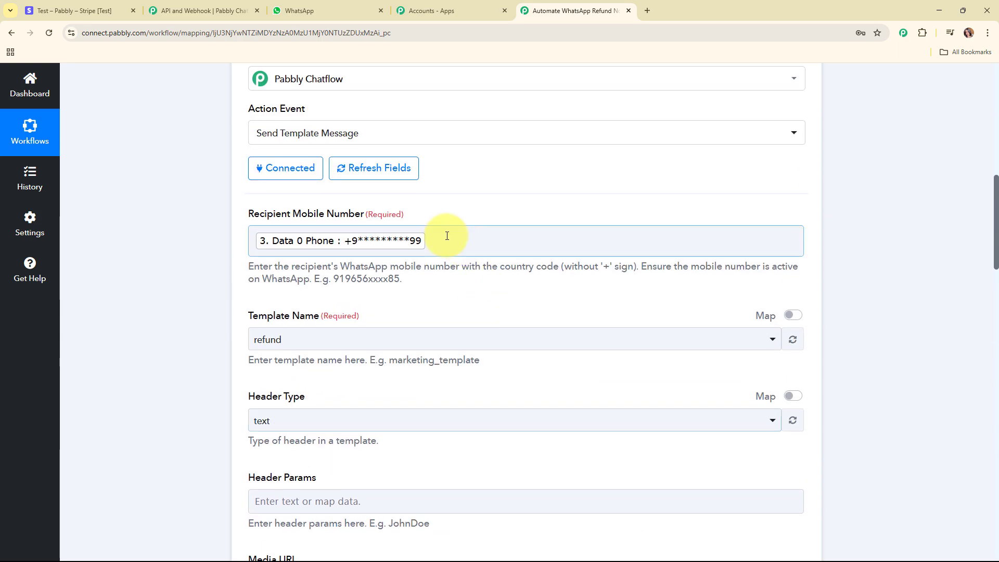
# Step: Delete the mapped Phone token from Recipient Mobile Number and enter a recipient number manually
pyautogui.click(445, 239)
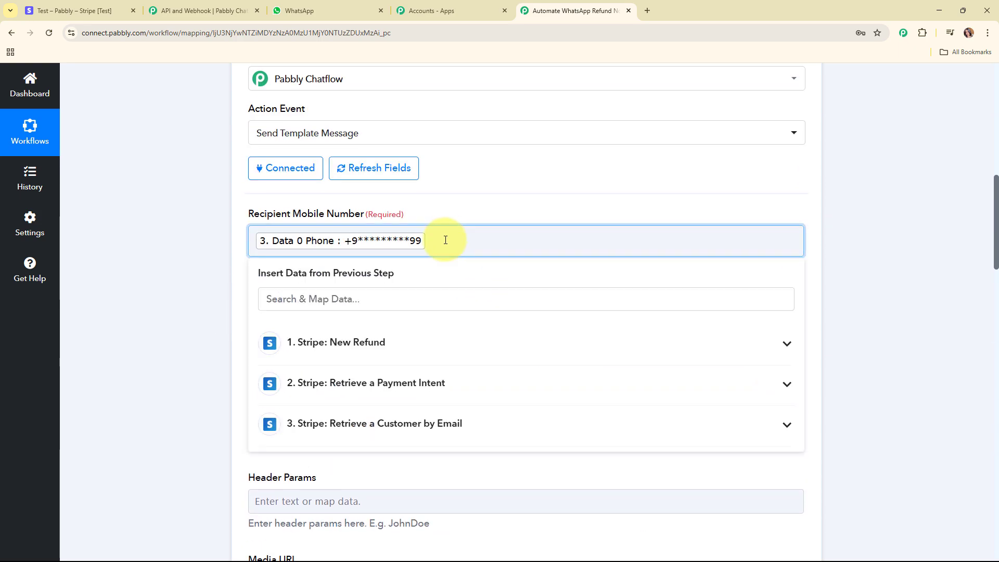
pyautogui.press('BackSpace')
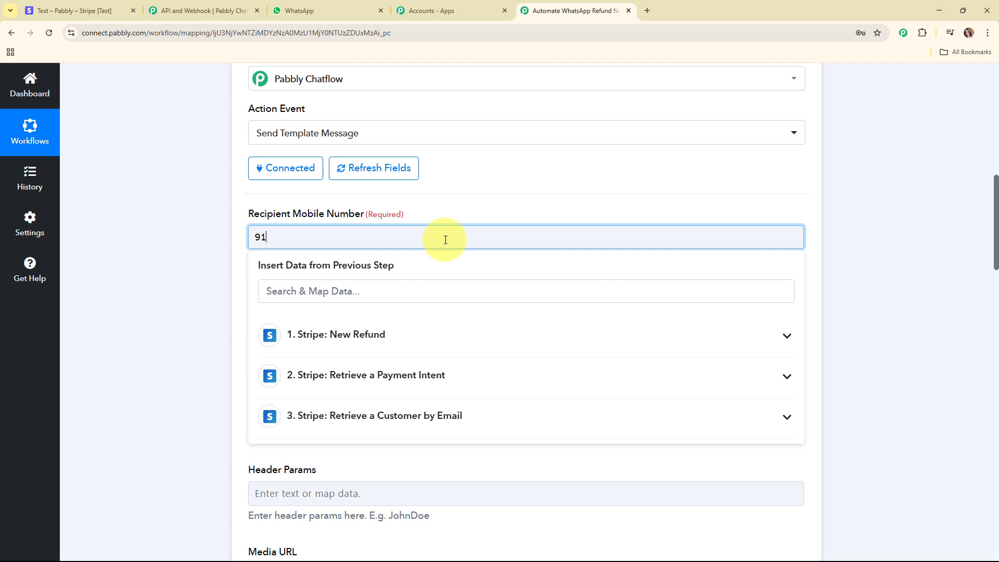
pyautogui.scroll(-3, 445, 239)
pyautogui.scroll(-8, 608, 243)
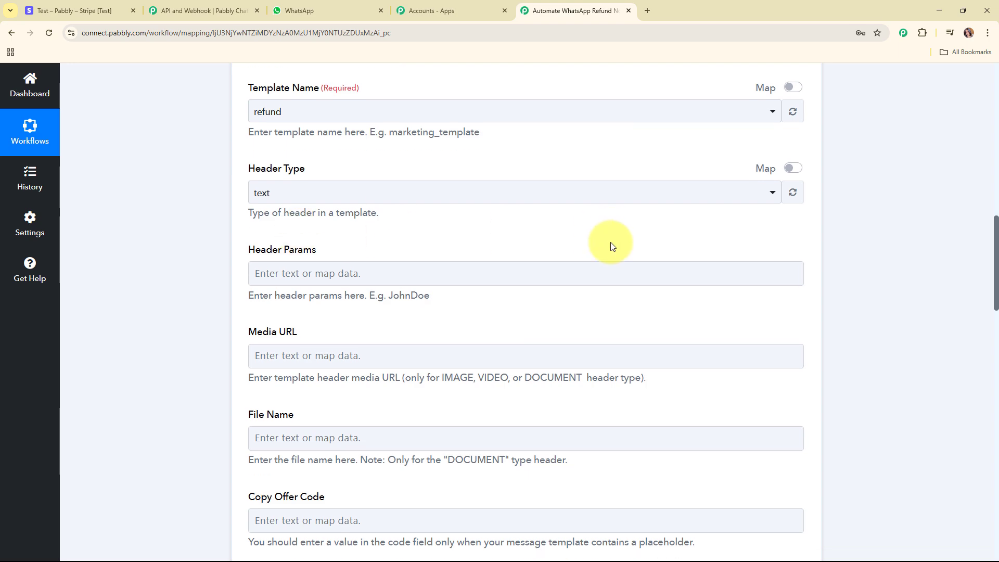
pyautogui.scroll(-10, 605, 238)
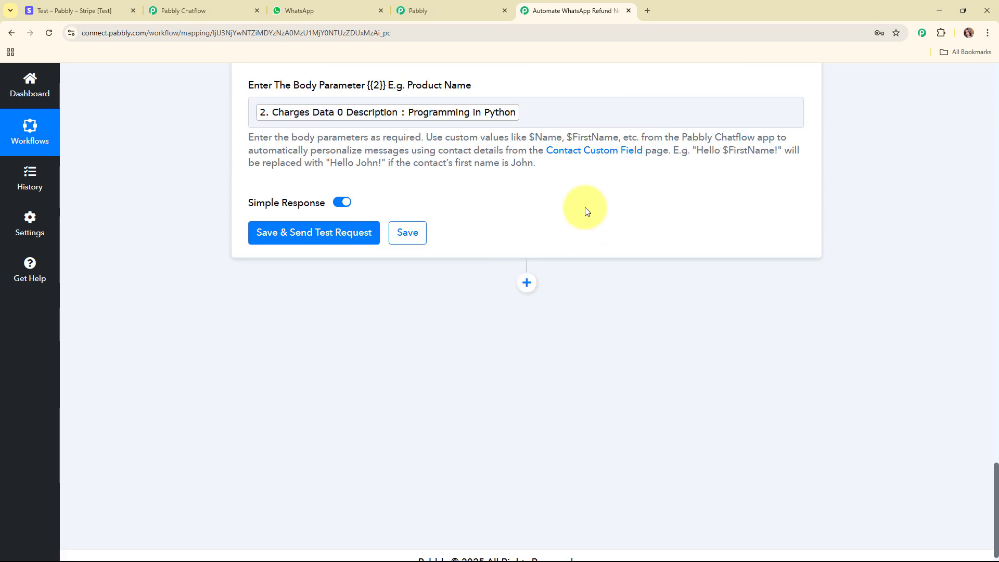
# Step: Save the Chatflow step and send a test template message, confirming the 'Message sent' success response
pyautogui.click(307, 228)
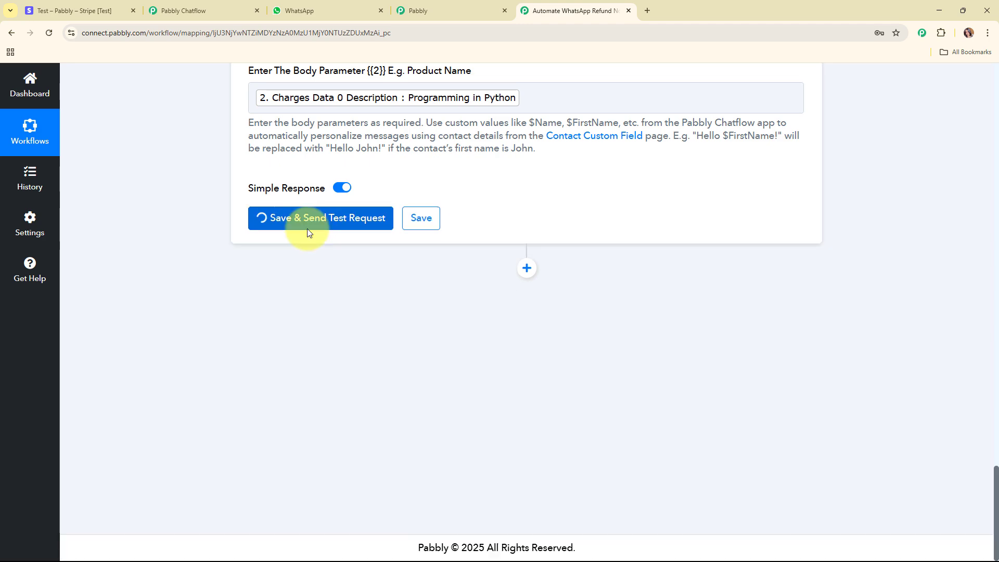
pyautogui.scroll(-2, 900, 257)
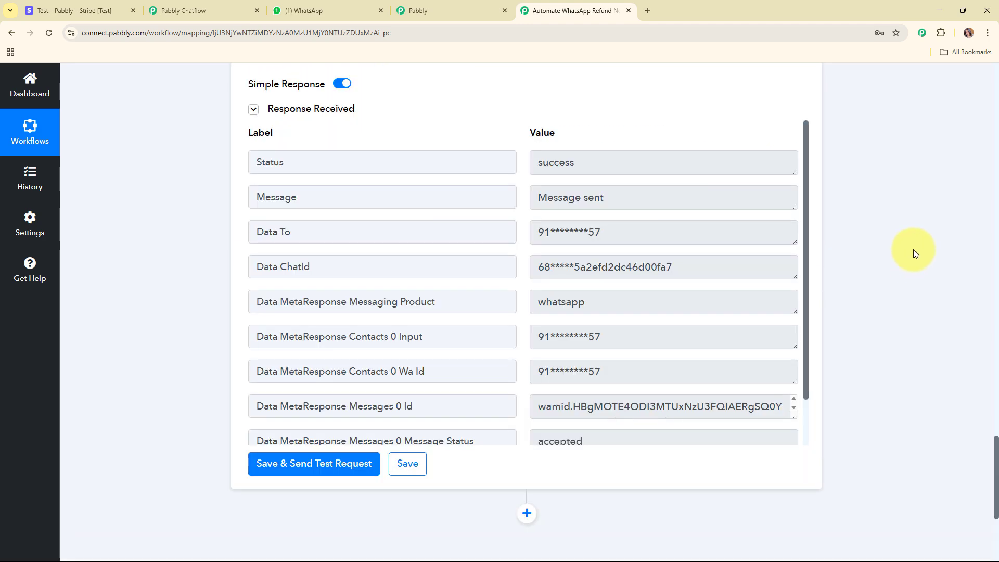
pyautogui.scroll(10, 914, 249)
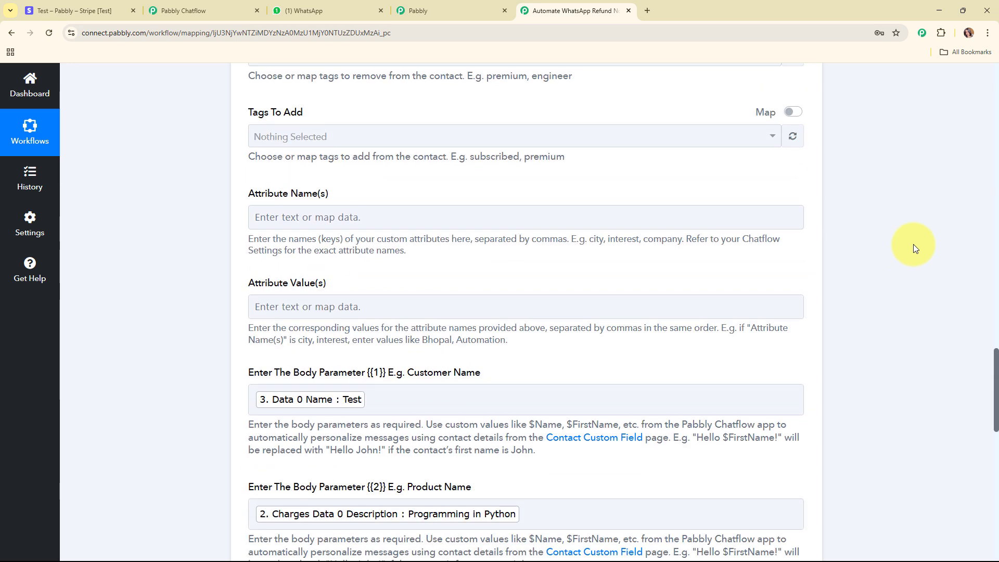
pyautogui.scroll(2, 915, 248)
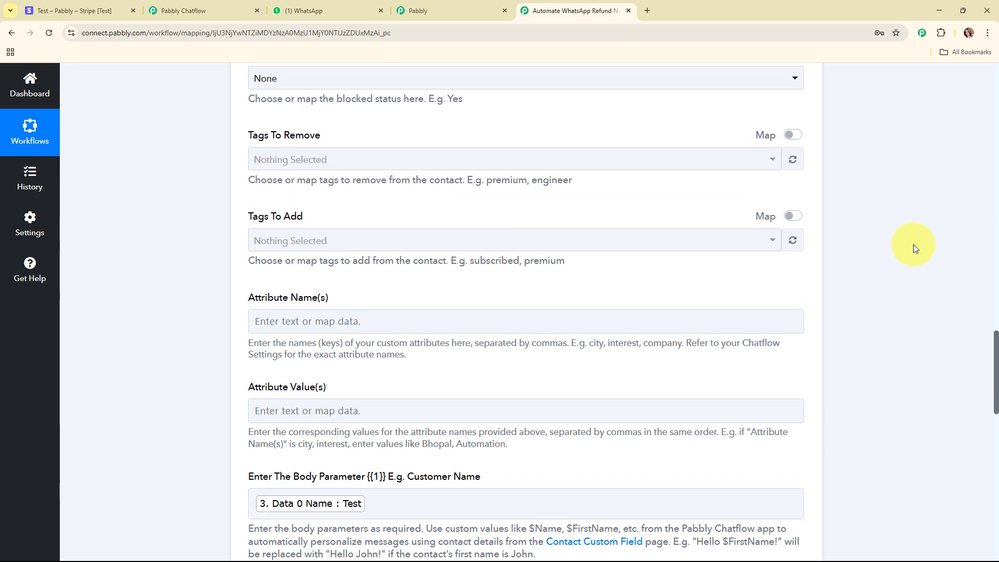
# Step: Check the Programming in Python refund message in the WhatsApp Pabbly Chatflow chat, then go back to the workflow
pyautogui.click(336, 3)
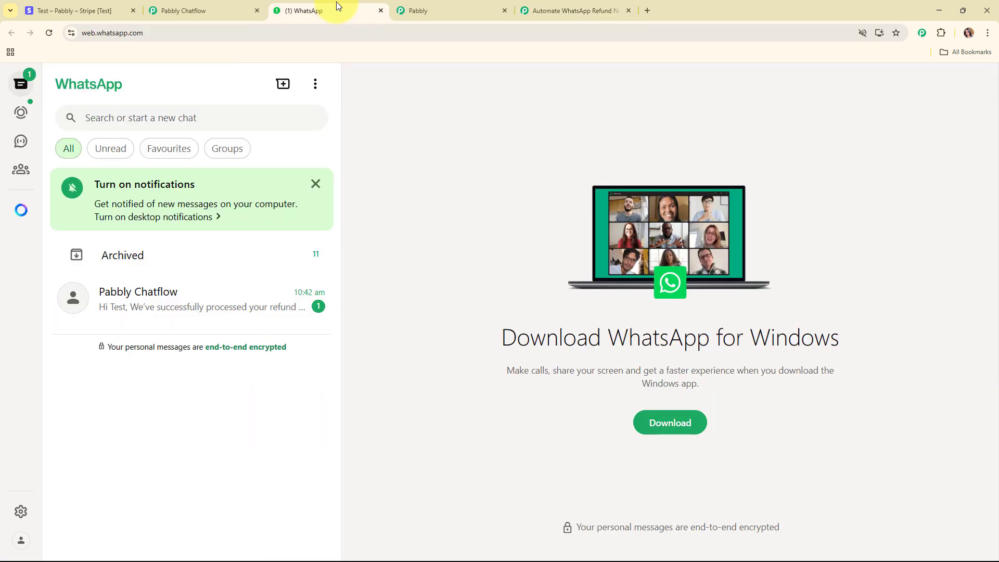
pyautogui.click(185, 307)
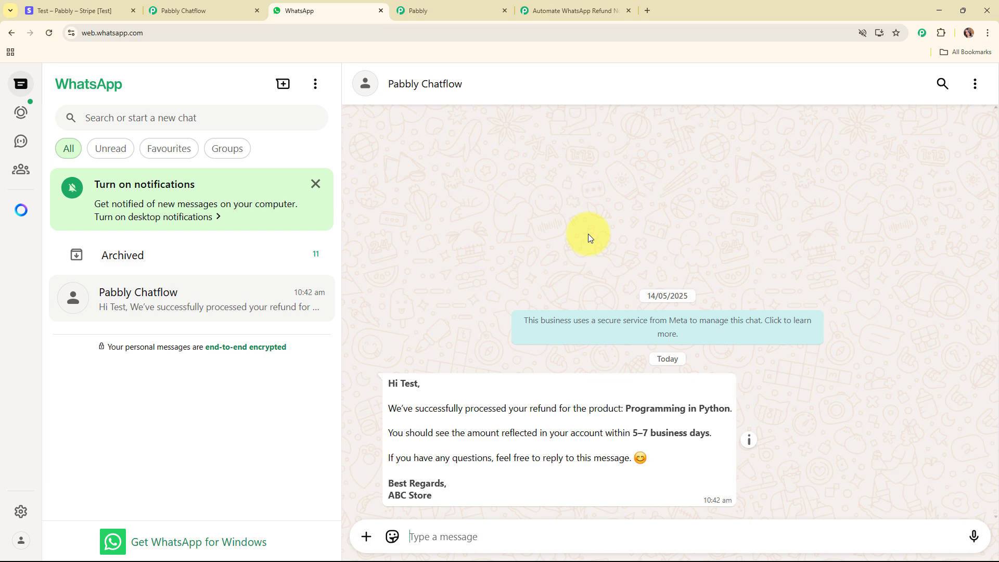
pyautogui.click(554, 8)
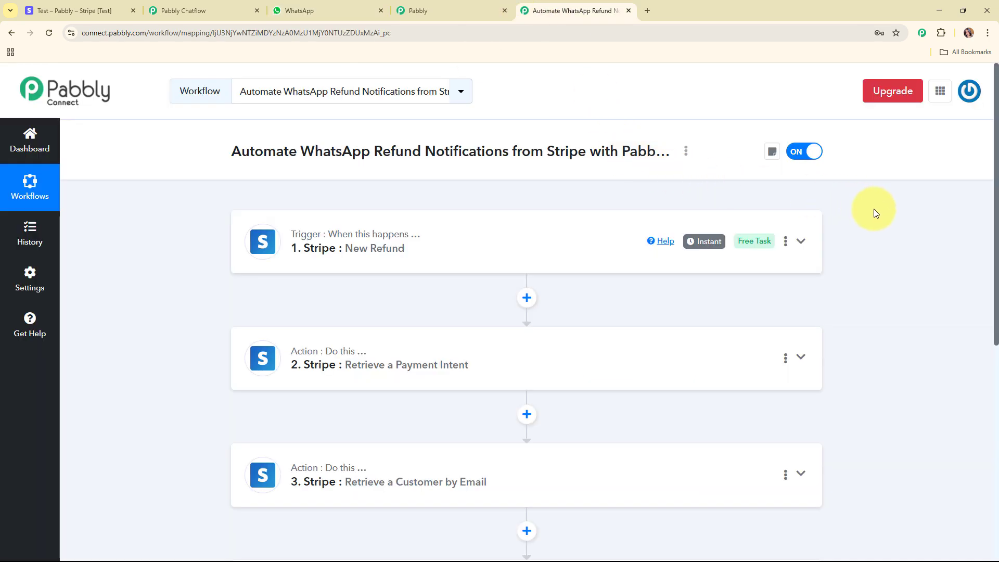
pyautogui.scroll(-3, 873, 208)
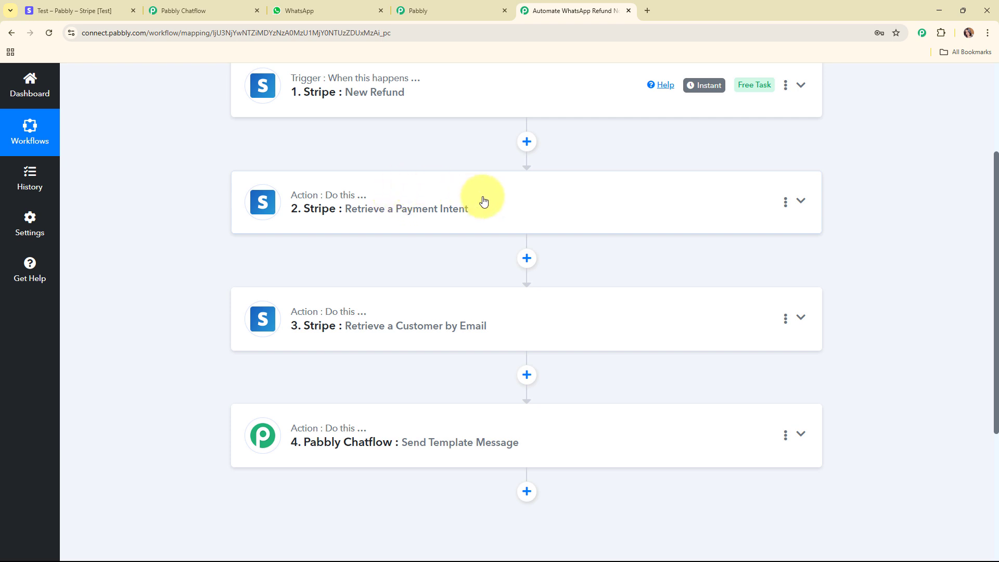
pyautogui.scroll(-2, 483, 201)
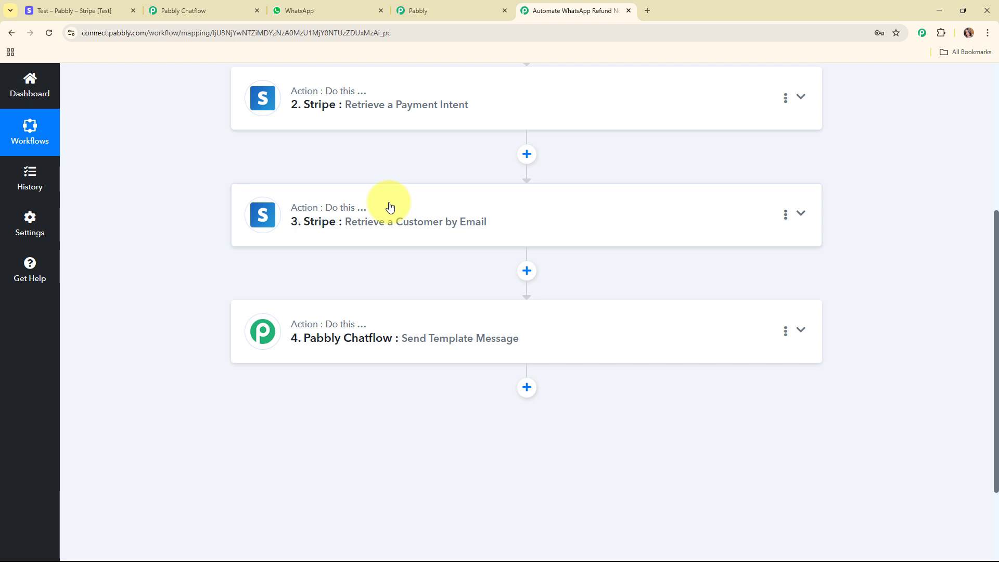
pyautogui.scroll(-2, 390, 207)
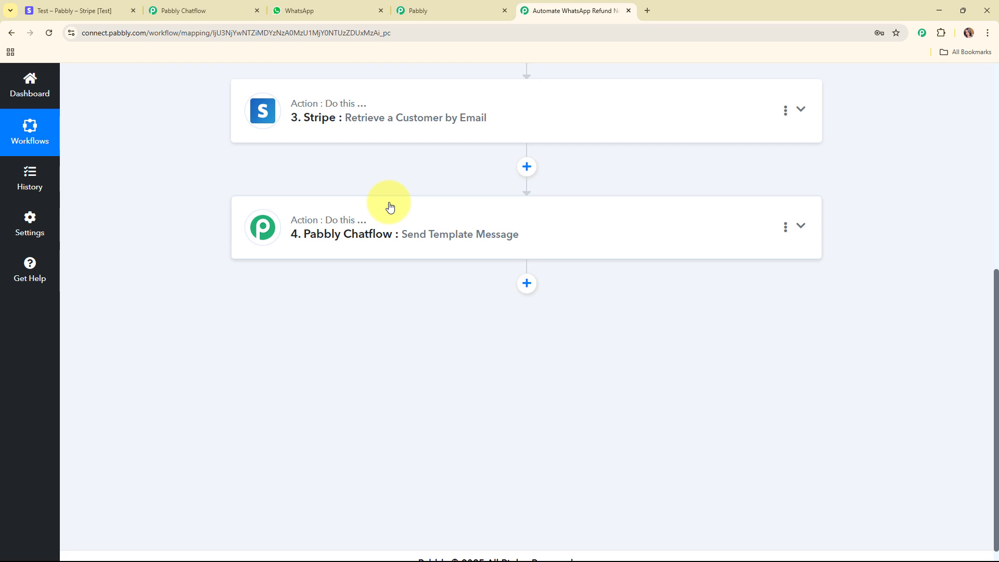
pyautogui.scroll(1, 390, 207)
pyautogui.scroll(6, 389, 207)
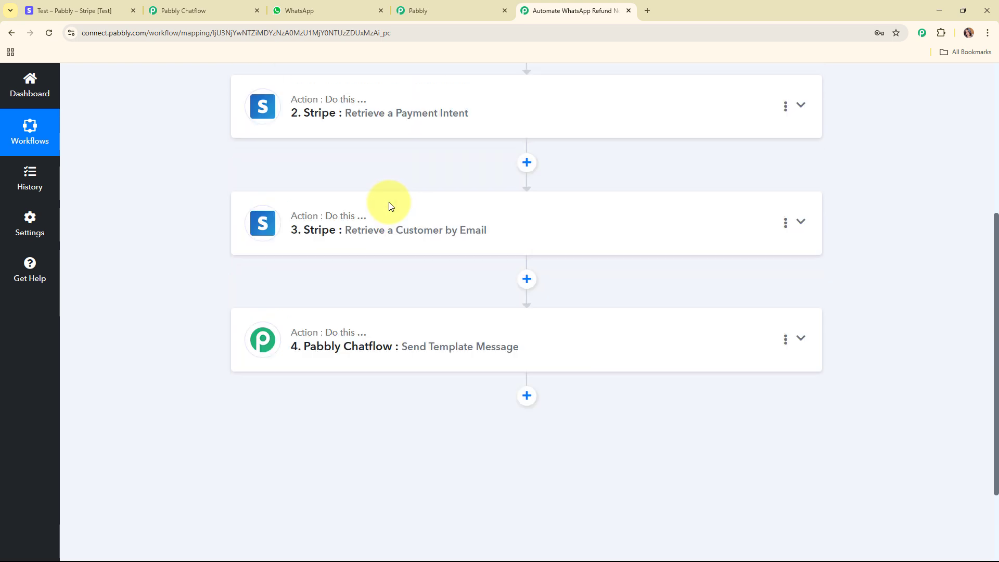